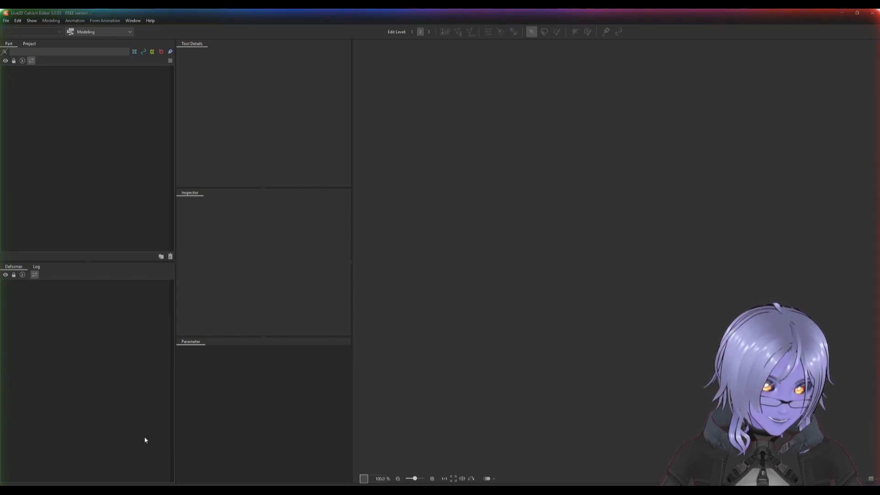
Step: Switch to Photoshop and examine how girl.psd is split into layers by toggling the visibility of individual layers such as front hair
click(132, 471)
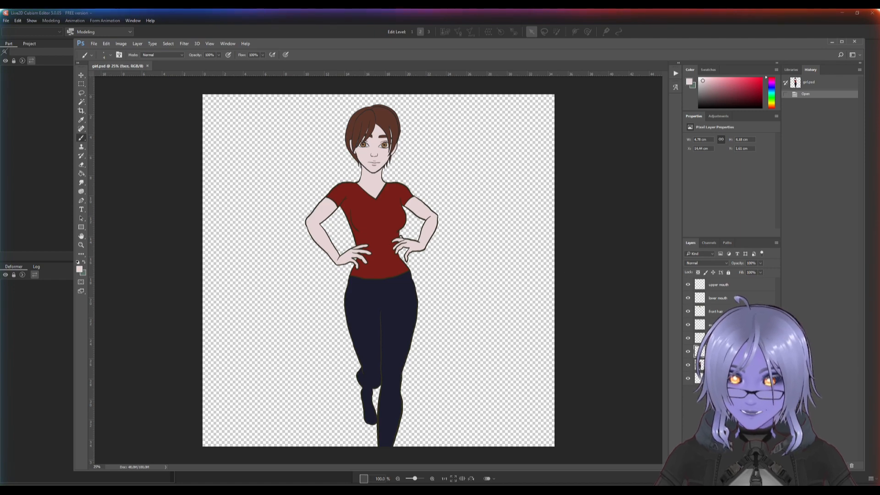
click(720, 365)
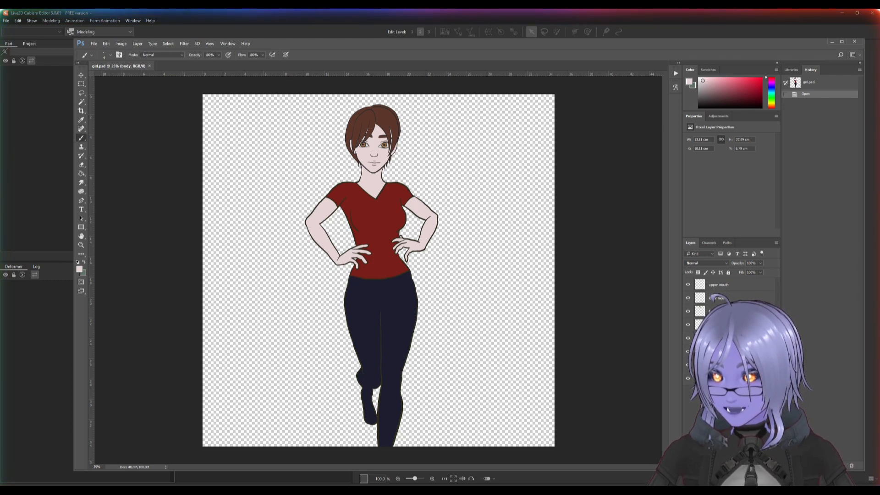
click(690, 312)
click(691, 312)
click(691, 312)
click(690, 312)
click(691, 312)
click(691, 312)
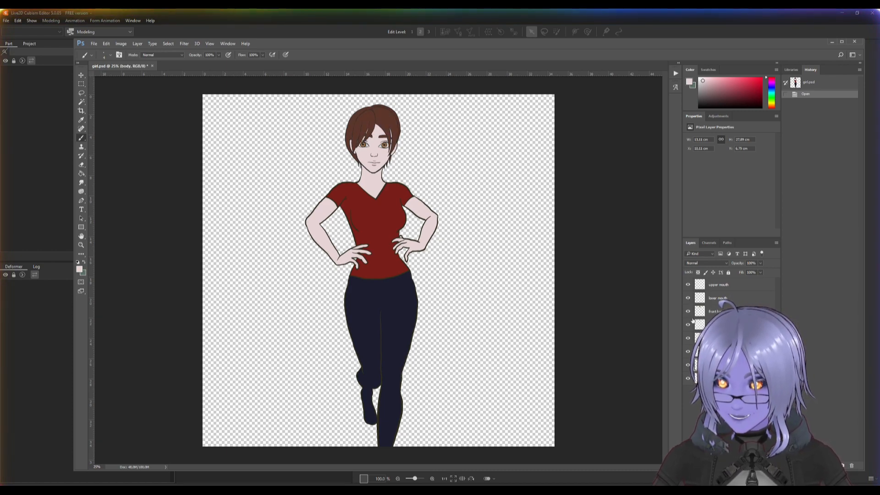
click(687, 325)
click(687, 325)
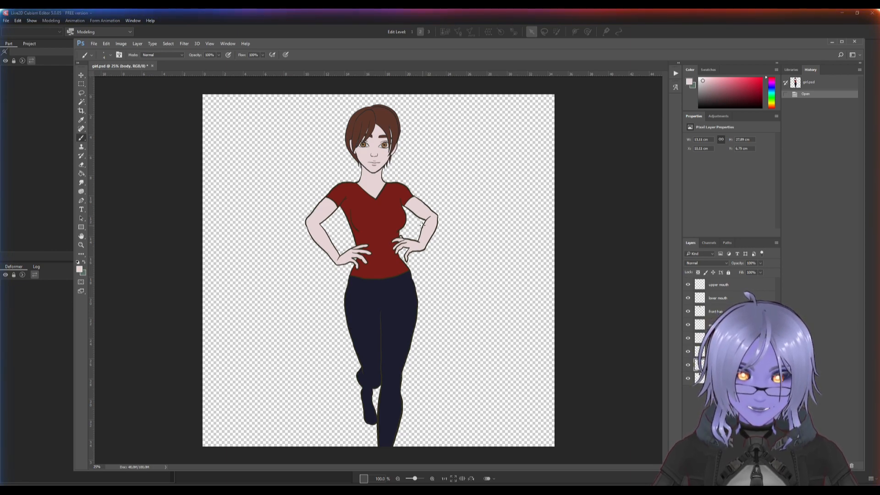
Step: Switch back to Live2D Cubism Editor and load girl.psd as a new model
click(310, 21)
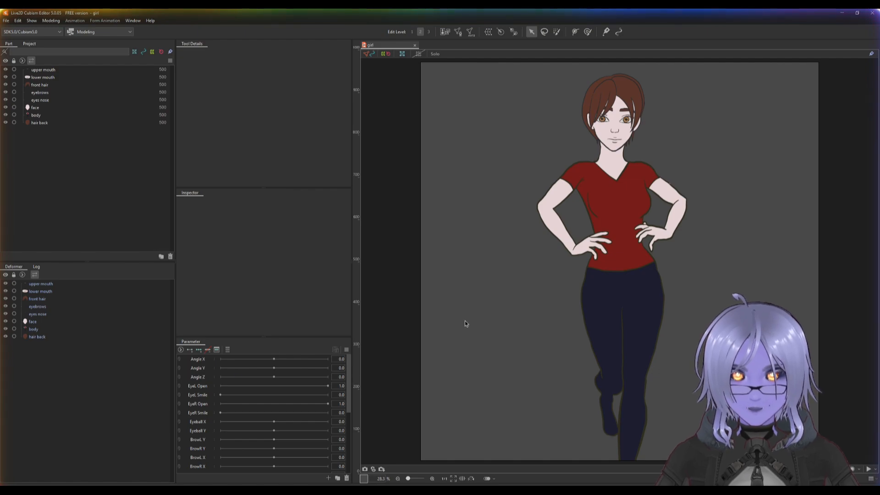
click(435, 284)
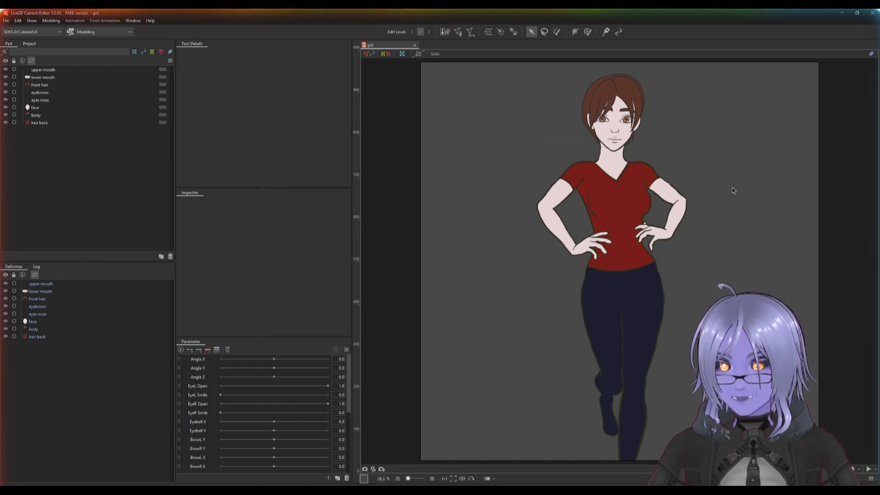
Step: Generate automatic meshes with the Standard preset for all parts from upper mouth to hair back
click(49, 285)
shift+click(44, 340)
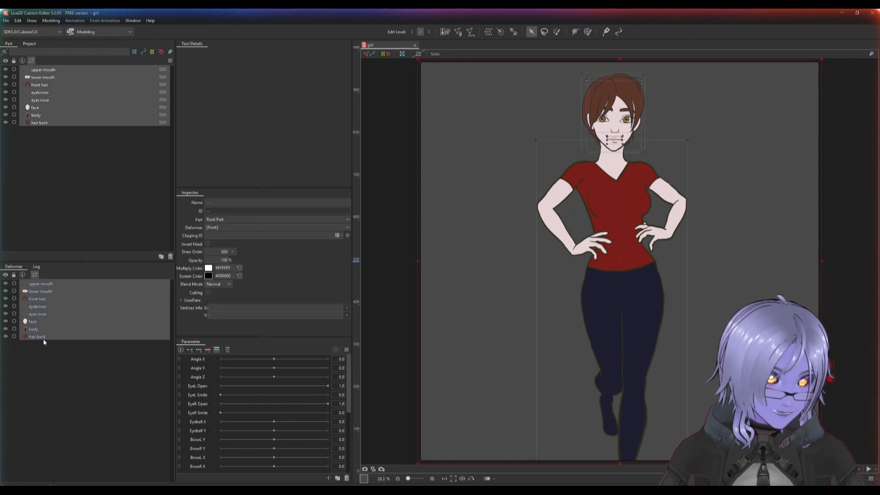
click(471, 34)
click(447, 218)
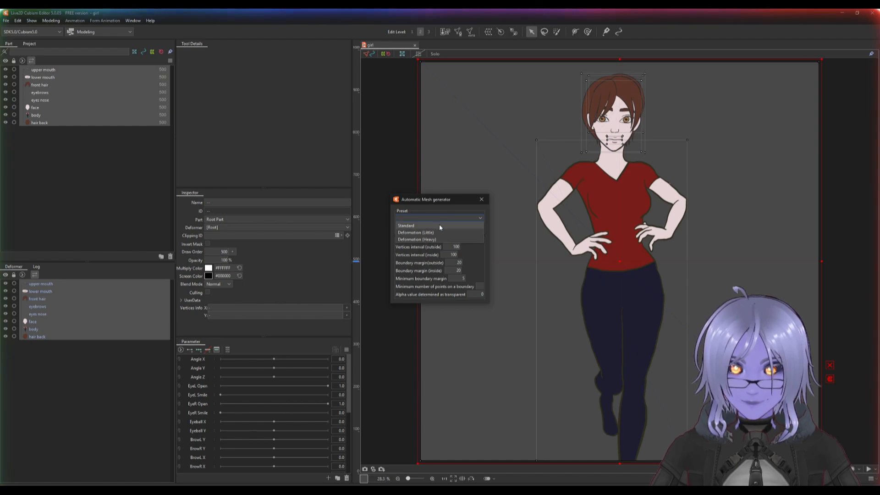
click(439, 225)
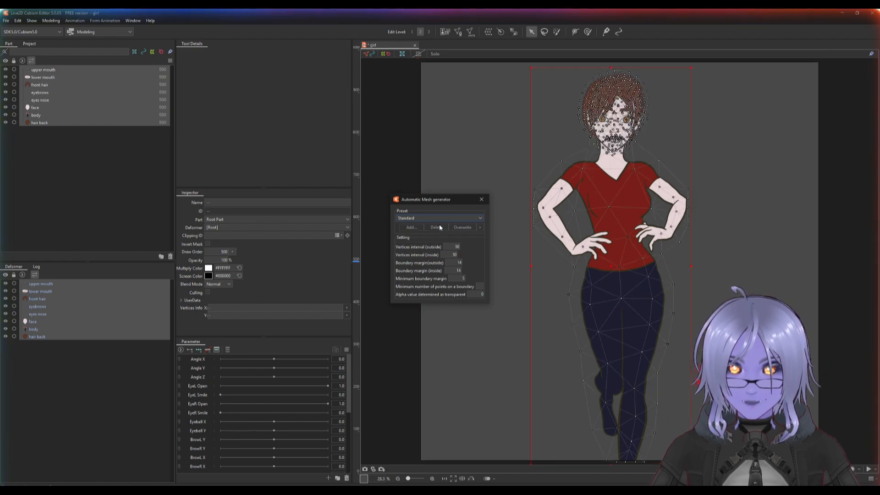
click(481, 201)
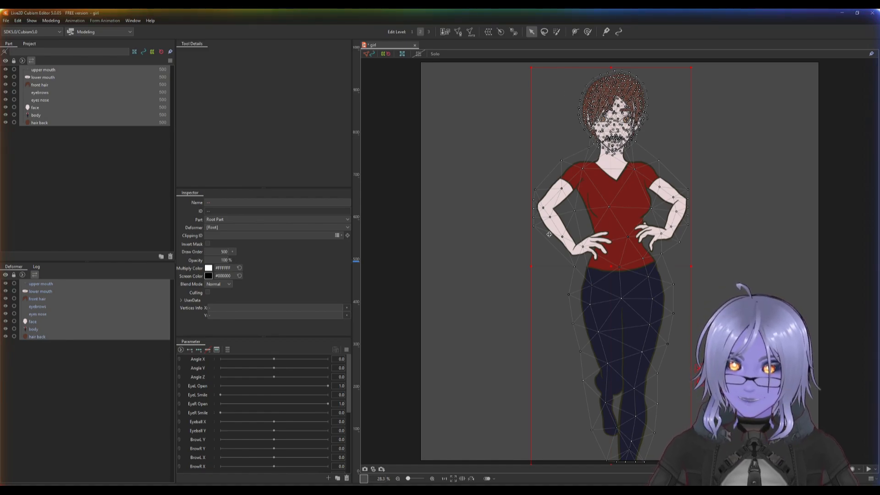
Step: Create a warp deformer named "breathing" in the Root Part as the parent of all the model's parts
click(43, 329)
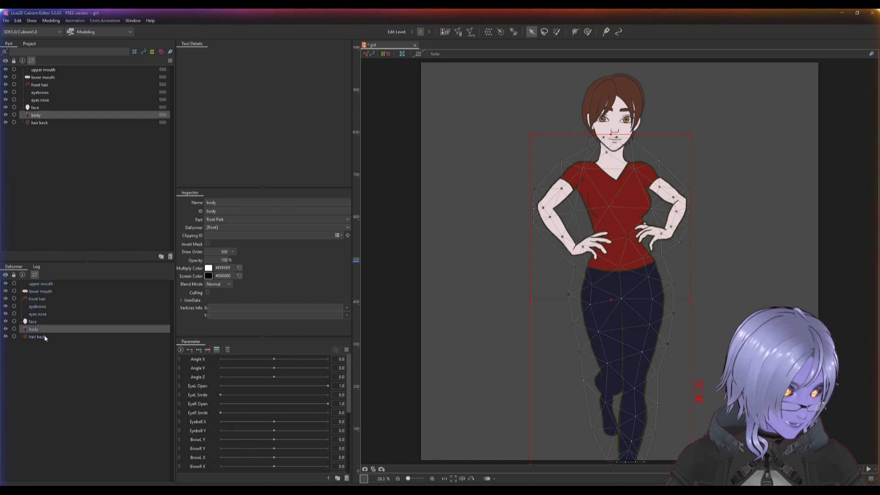
key(ctrl+a)
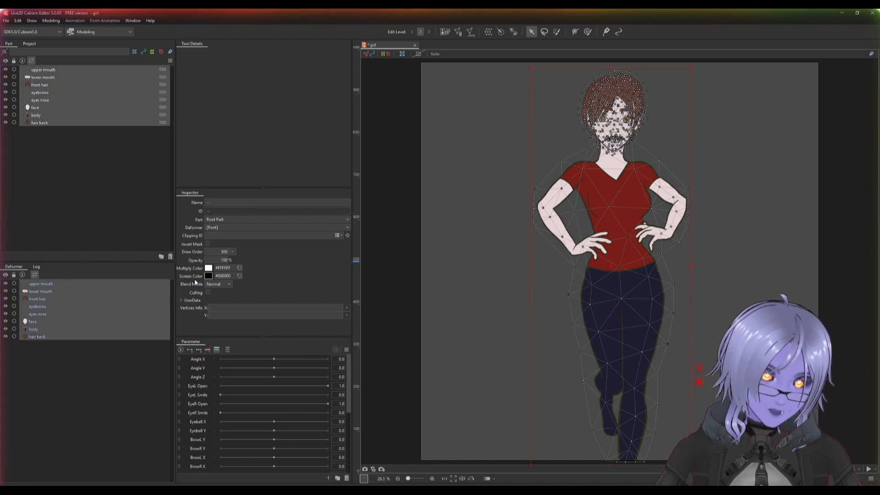
click(489, 32)
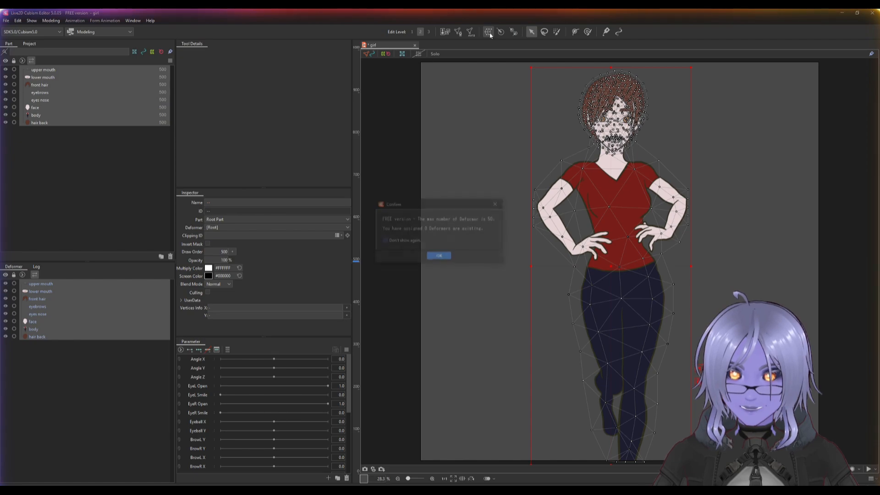
click(438, 256)
triple_click(463, 211)
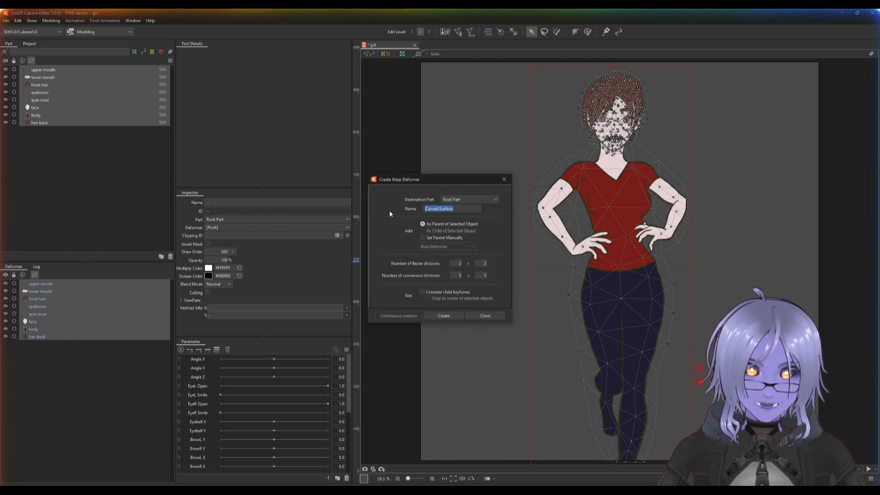
text(breathing)
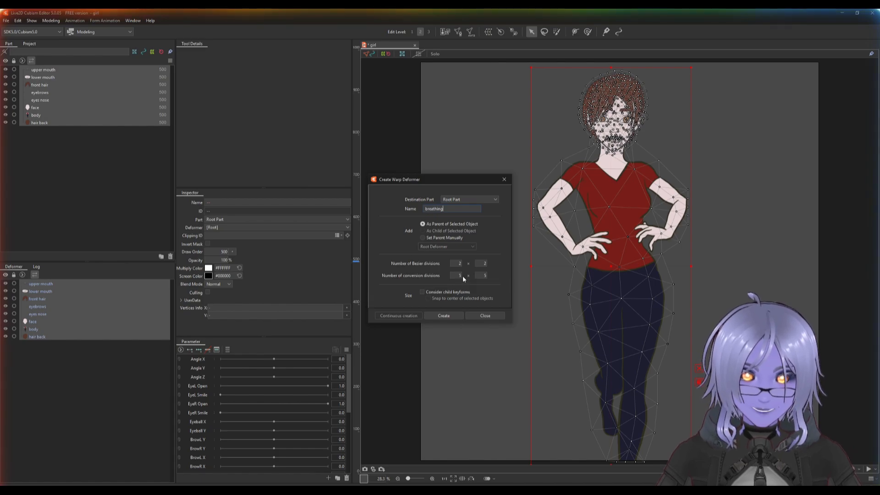
click(444, 316)
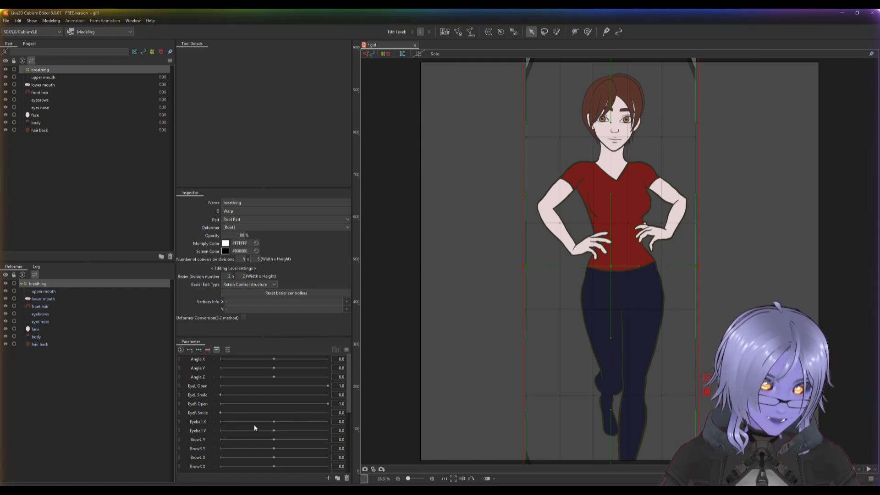
Step: Add two keys to the Breath parameter for the breathing deformer and set Breath to 1.0
scroll(250, 439, down, 1)
scroll(201, 421, down, 4)
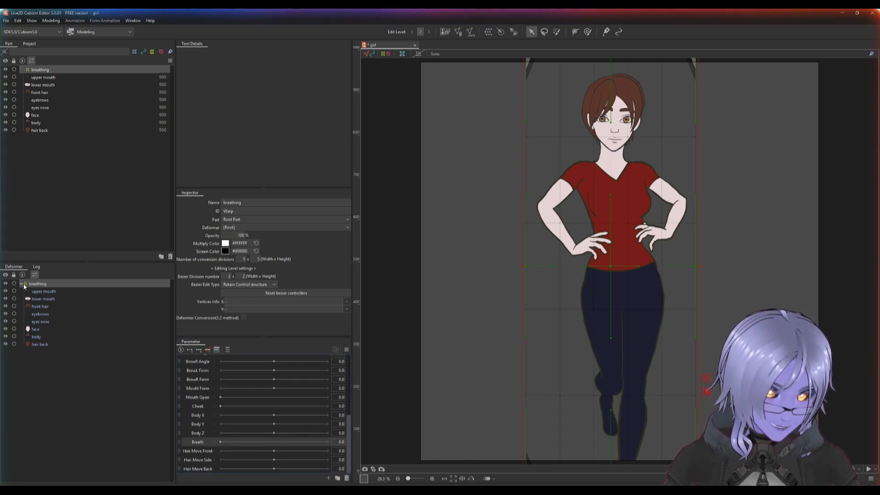
click(190, 350)
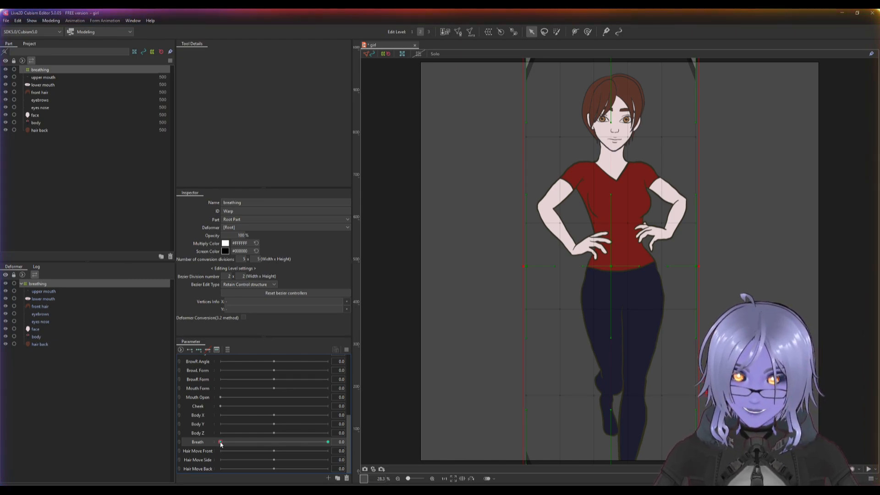
drag(221, 442, 282, 442)
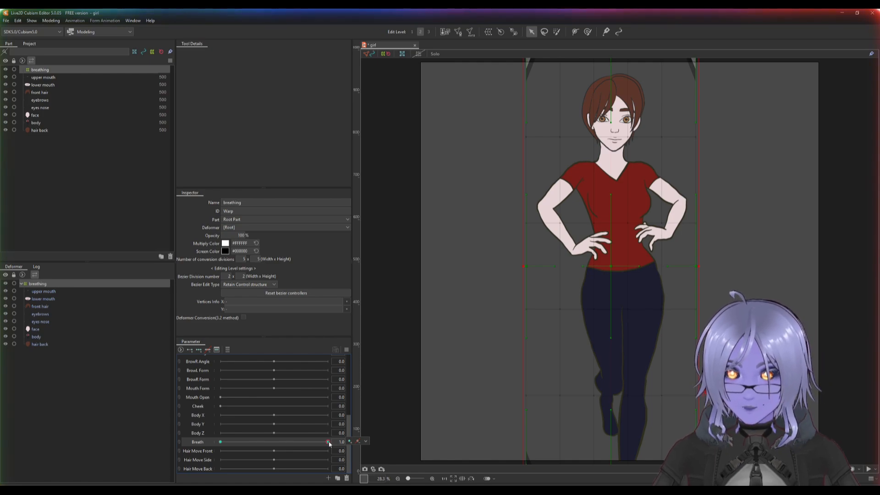
click(365, 440)
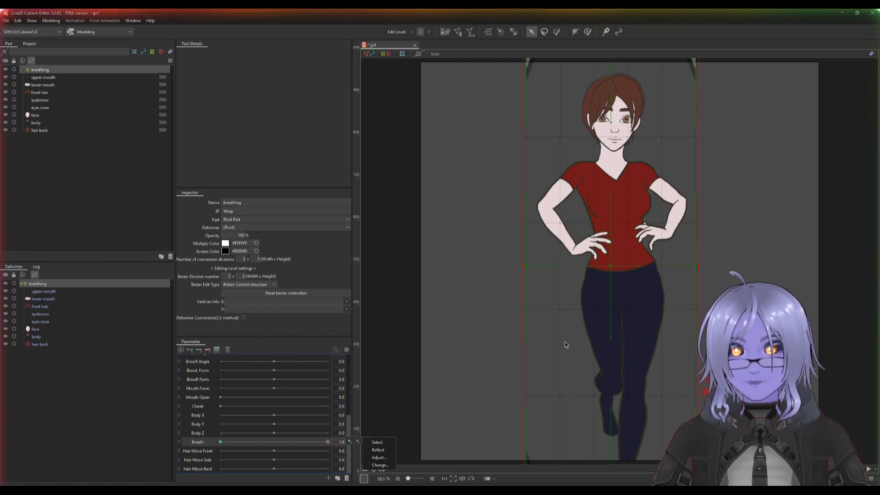
Step: Deform the breathing warp at Breath 1.0 by lifting the chest control up and slightly sideways and raising the grid points above both shoulders
drag(623, 221, 616, 263)
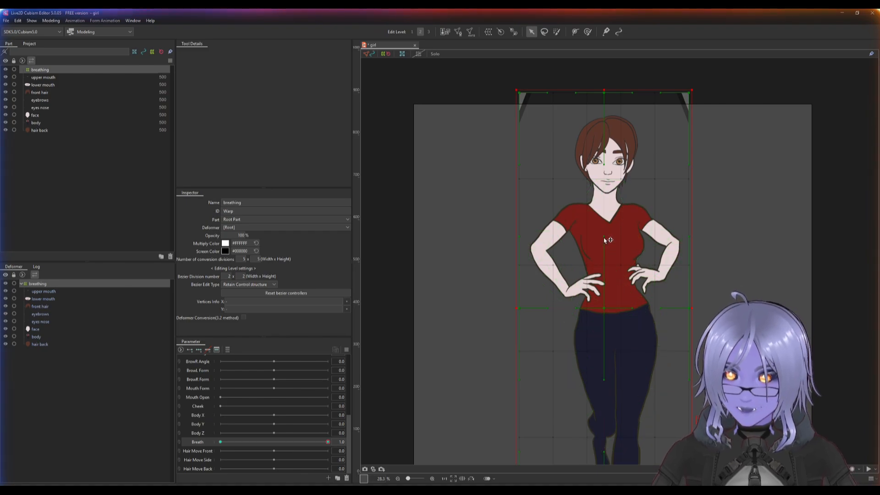
drag(605, 239, 614, 233)
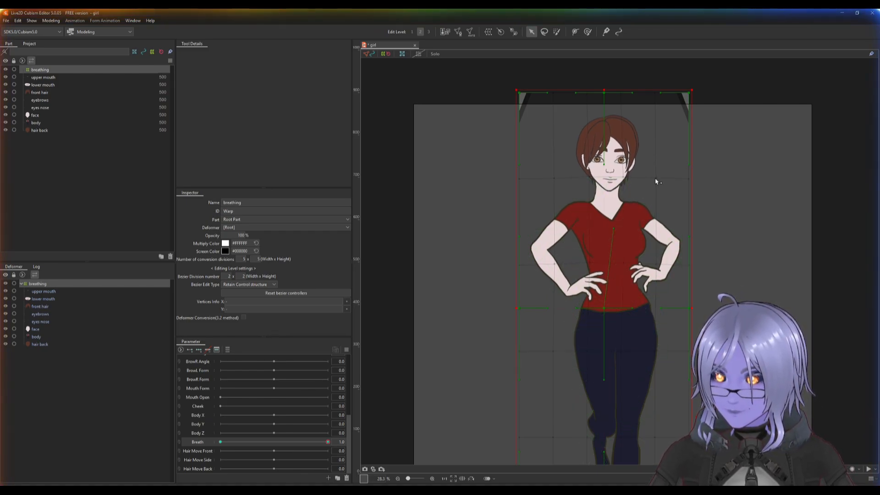
drag(655, 179, 655, 174)
drag(553, 177, 552, 172)
click(554, 171)
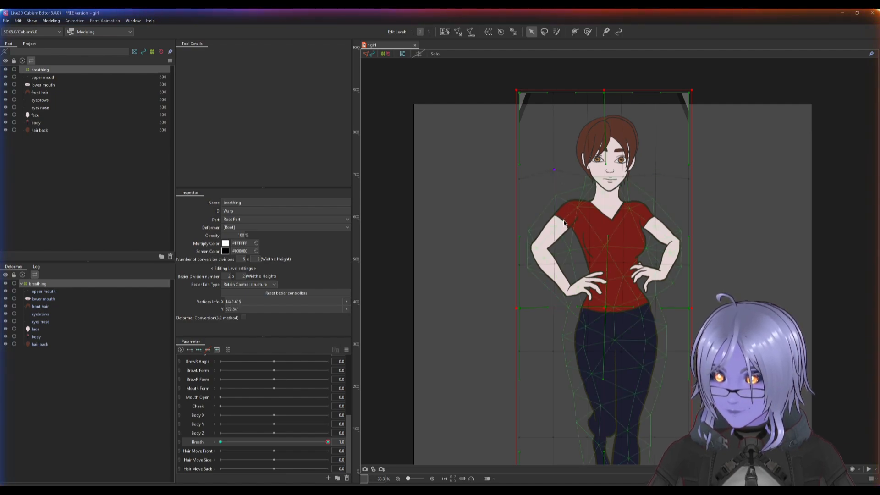
scroll(521, 333, down, 2)
scroll(521, 334, up, 2)
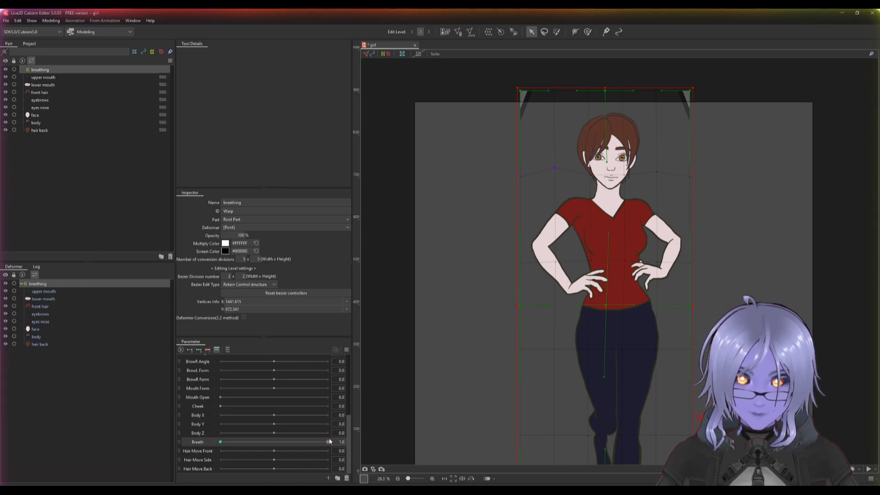
Step: Nudge the breathing deformer slightly outward at the side of the torso in the Breath 1.0 pose, and return Breath to 0.0
mouse_move(329, 445)
mouse_down()
mouse_move(216, 444)
mouse_move(317, 433)
mouse_move(226, 442)
mouse_move(218, 446)
mouse_move(240, 452)
mouse_move(216, 452)
mouse_move(331, 453)
mouse_move(205, 458)
mouse_move(332, 449)
mouse_up()
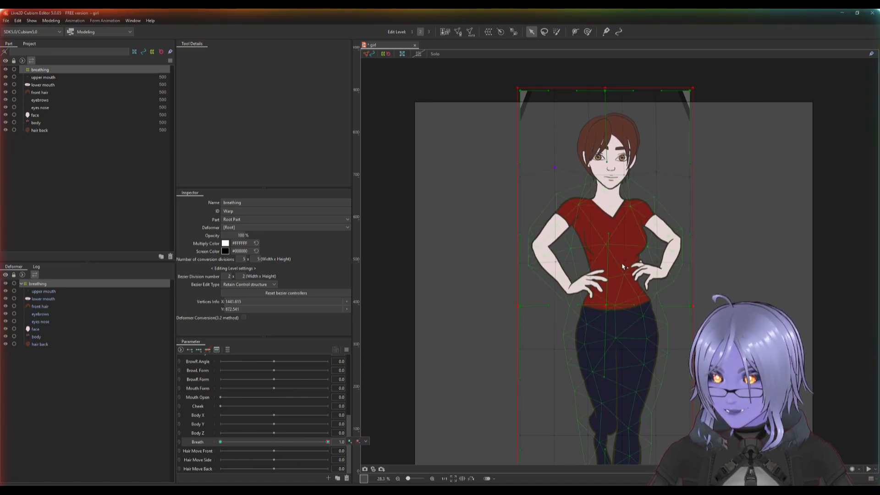
drag(626, 265, 630, 263)
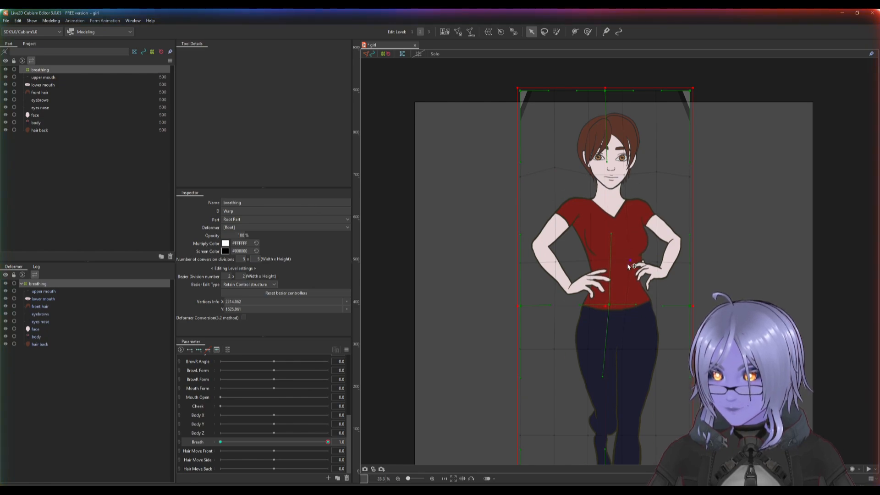
mouse_move(328, 442)
mouse_down()
mouse_move(223, 448)
mouse_move(351, 448)
mouse_move(209, 450)
mouse_move(328, 444)
mouse_move(222, 445)
mouse_move(324, 435)
mouse_move(221, 442)
mouse_up()
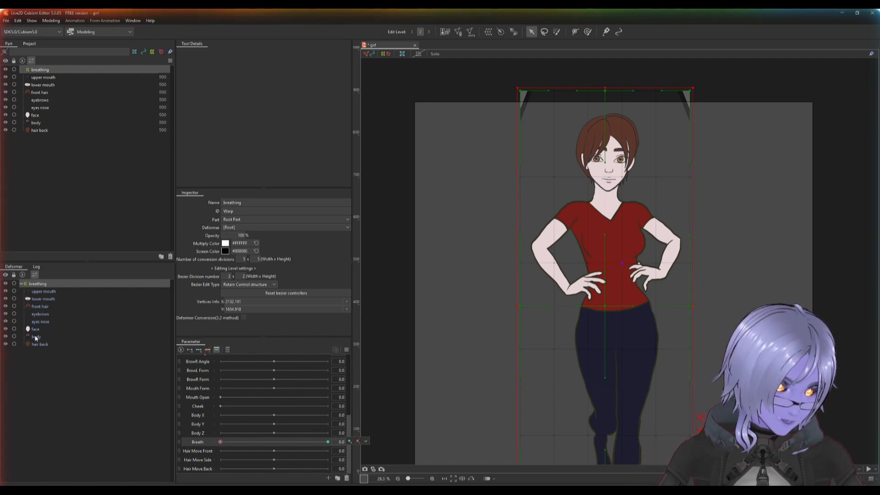
Step: Create a warp deformer named "breath head" as the parent of all head parts, leaving out the body
click(38, 329)
click(434, 258)
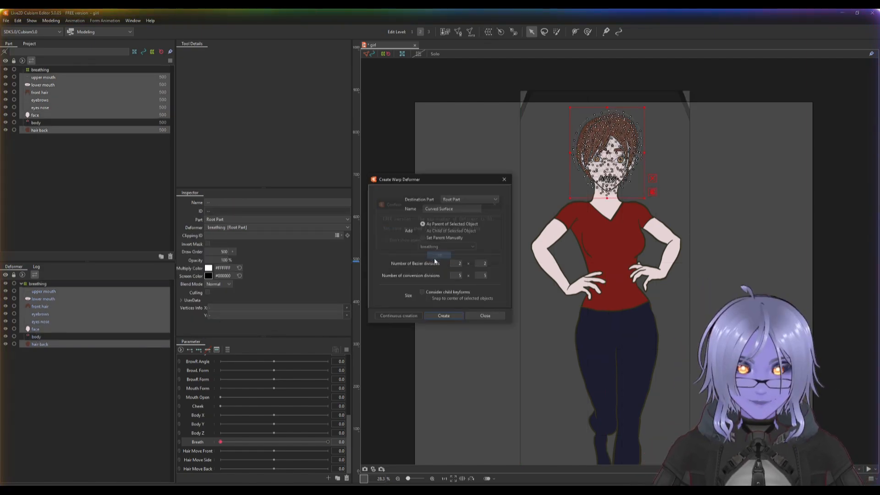
drag(457, 210, 306, 205)
text(breat)
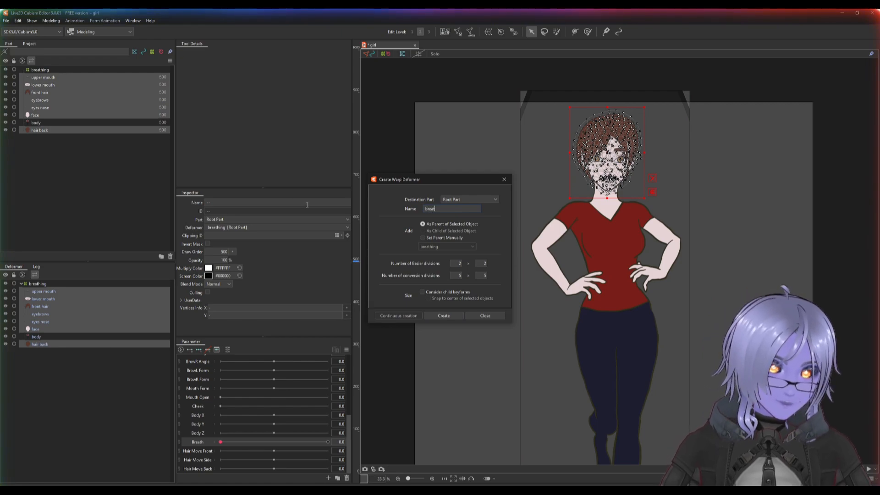
text(h head)
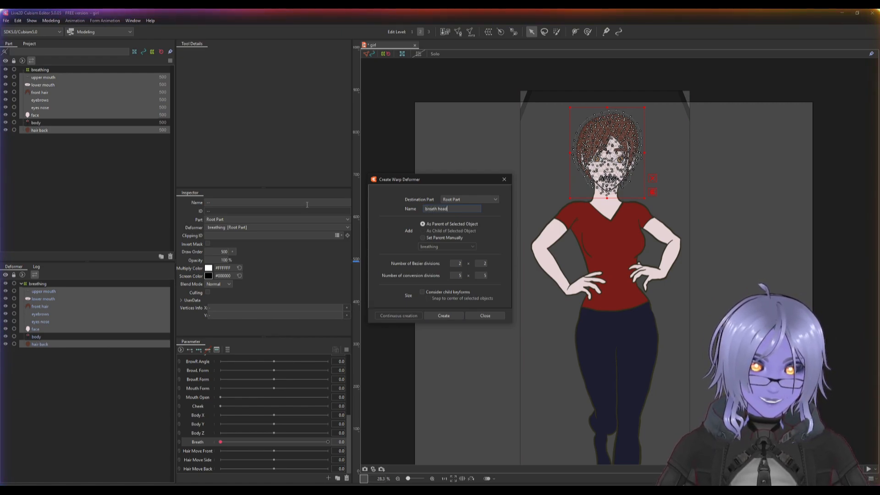
click(445, 317)
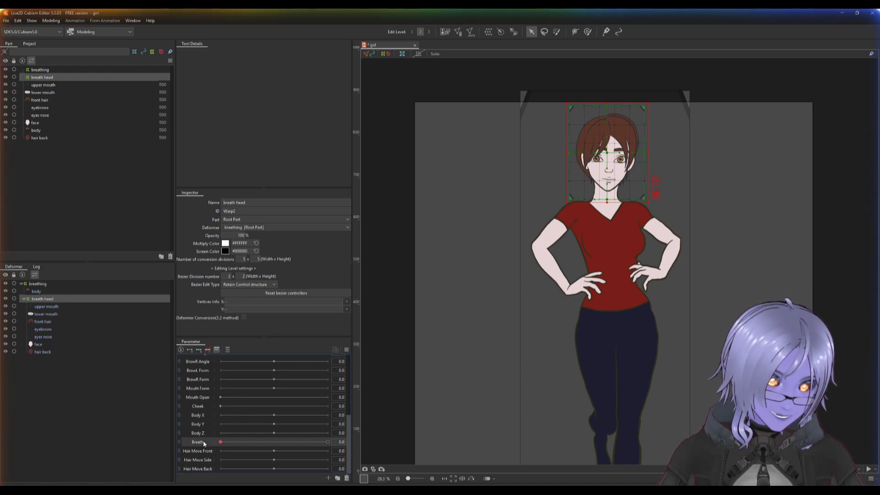
Step: Add two keys to the Breath parameter for the breath head deformer and check the head pose at 1.0 and back at 0.0
click(190, 351)
drag(220, 443, 355, 422)
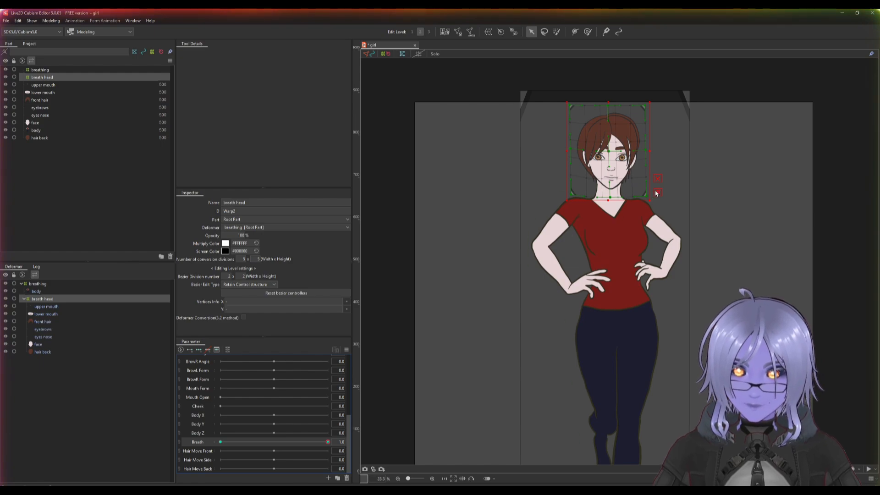
scroll(641, 206, up, 4)
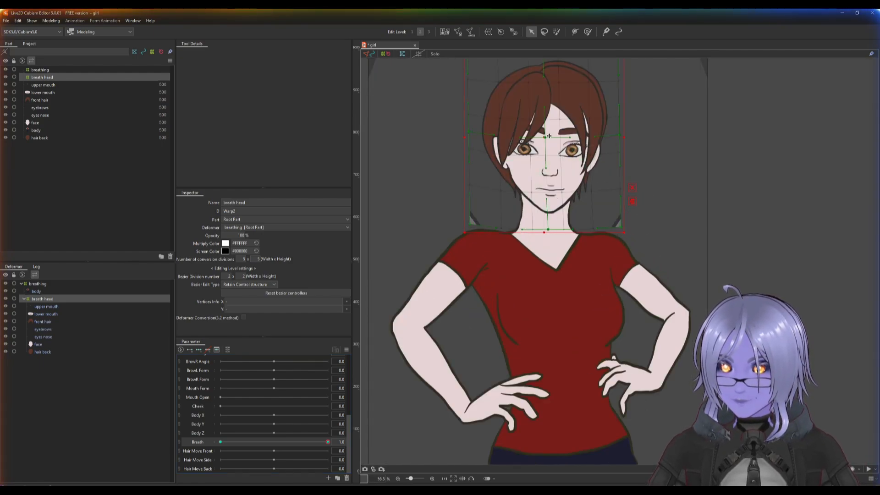
drag(541, 293, 541, 310)
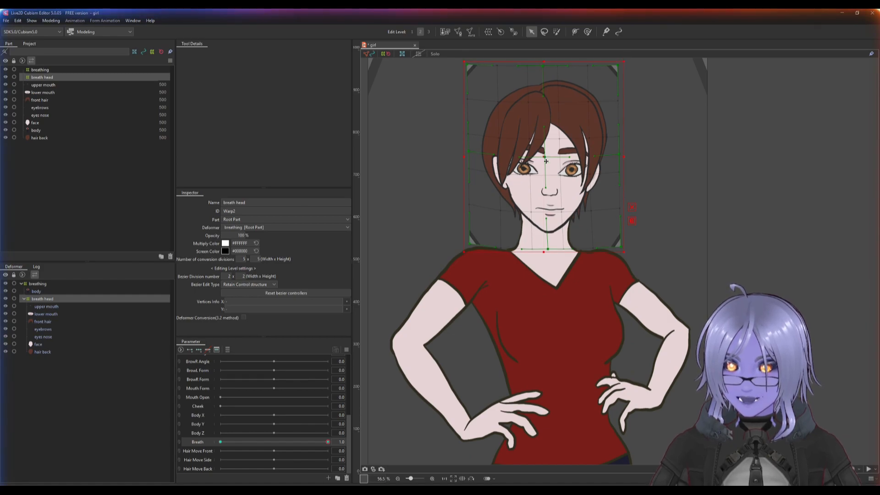
scroll(524, 316, down, 2)
drag(328, 441, 159, 441)
drag(448, 424, 493, 326)
scroll(493, 325, down, 1)
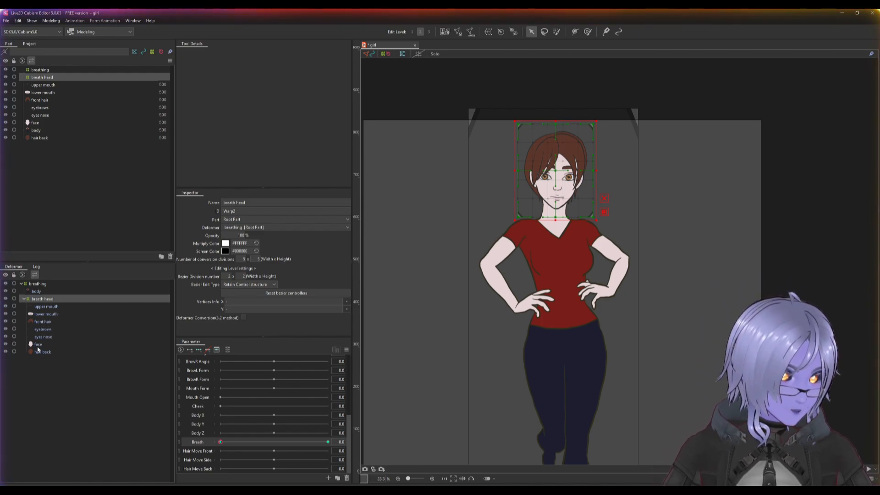
Step: Create a warp deformer named "breath hair front" as the parent of the front hair part
click(43, 322)
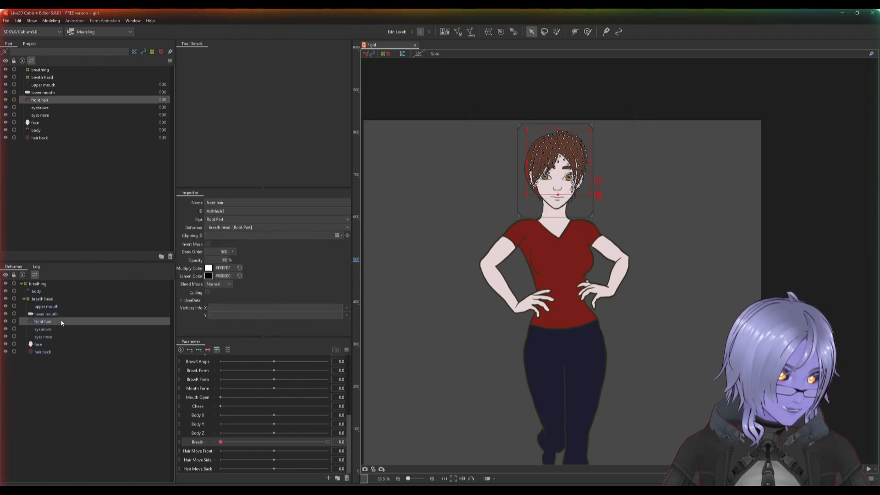
click(487, 33)
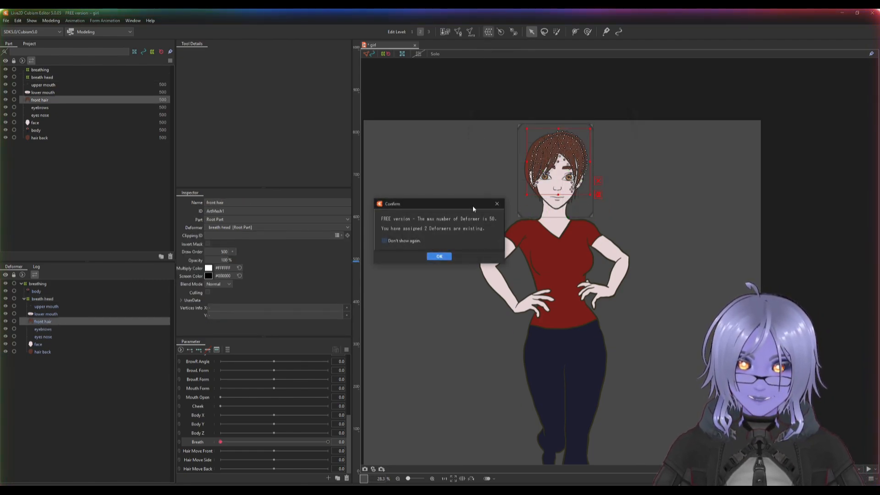
click(441, 257)
text(bre)
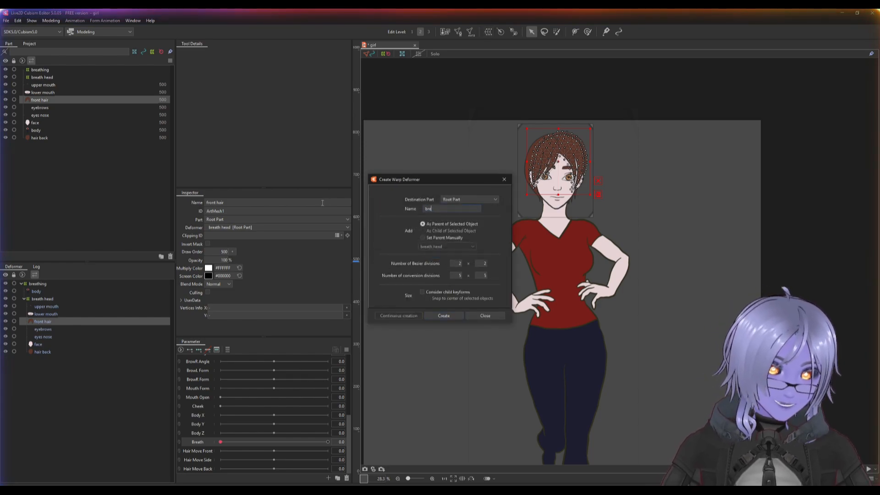
text(ath hair front)
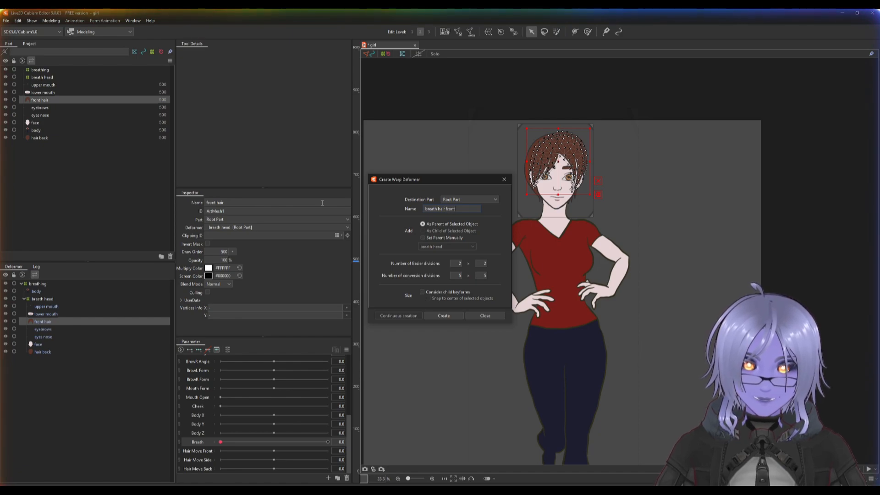
click(442, 315)
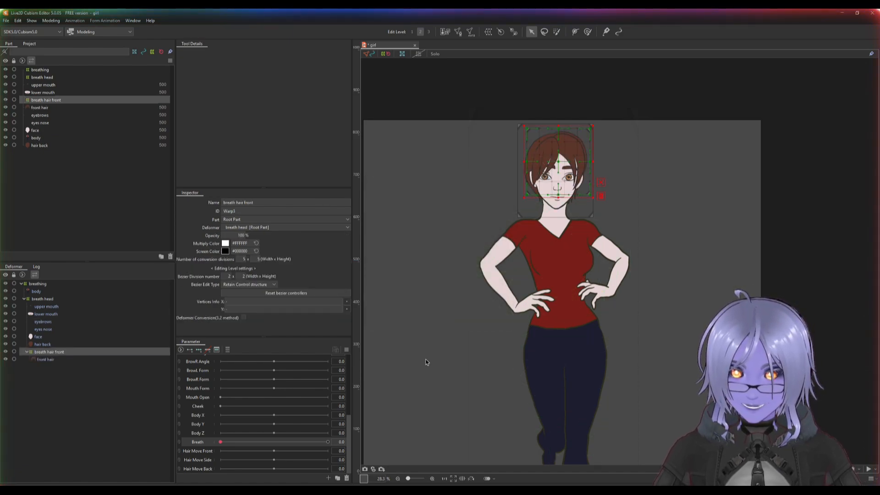
Step: Add two keys to the Breath parameter for the breath hair front deformer and set Breath to 1.0
click(197, 351)
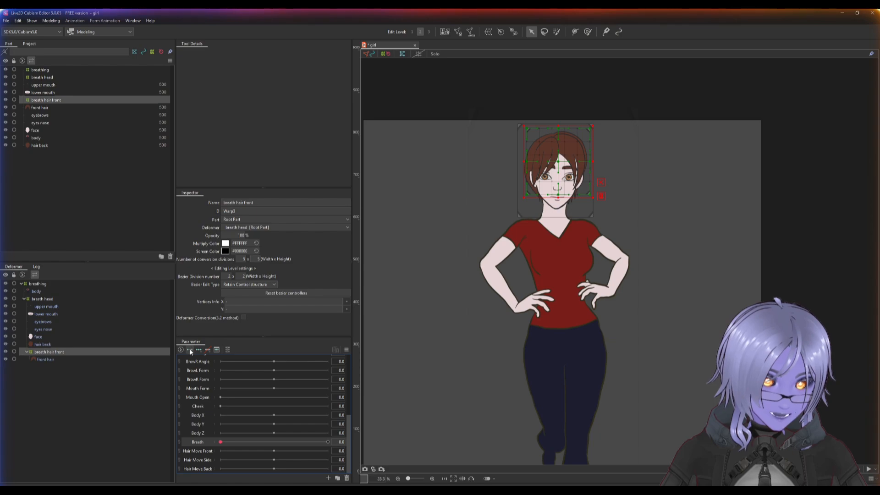
drag(221, 442, 328, 442)
scroll(595, 237, up, 5)
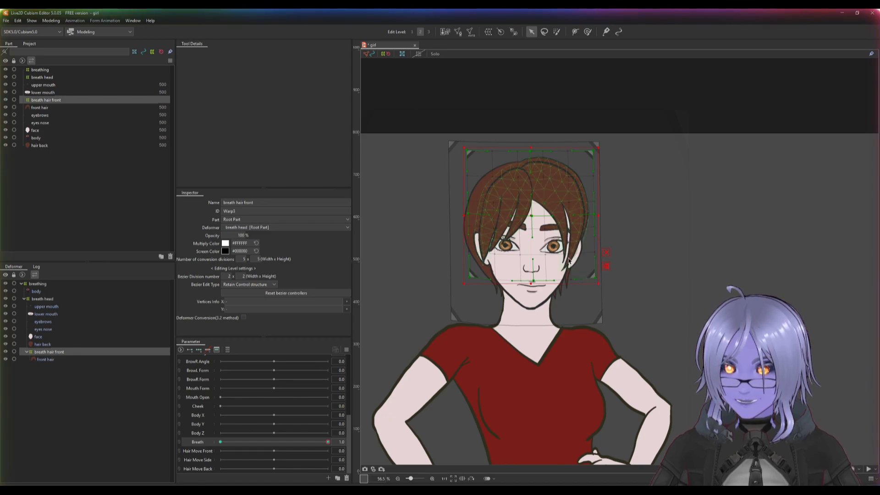
Step: Shift the lower corners and centre handle of the front hair deformer slightly to the right at Breath 1.0, and return Breath to 0.0
drag(595, 235, 601, 231)
drag(599, 280, 605, 271)
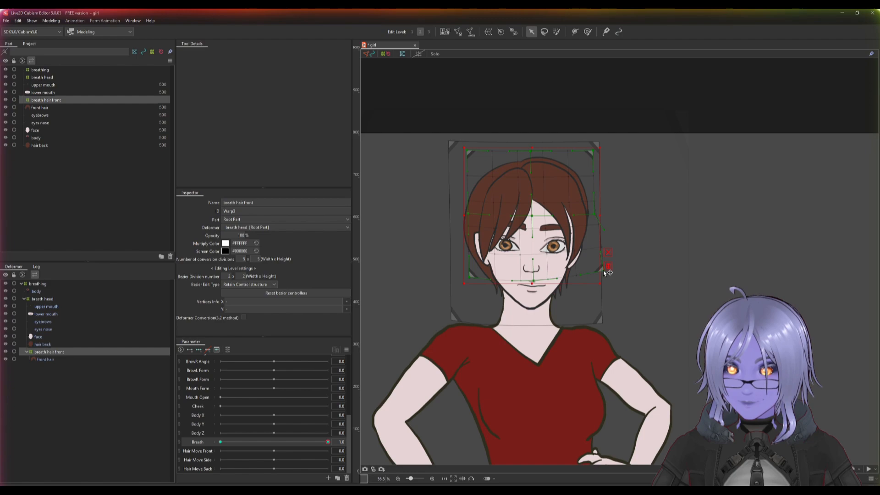
drag(532, 238, 542, 236)
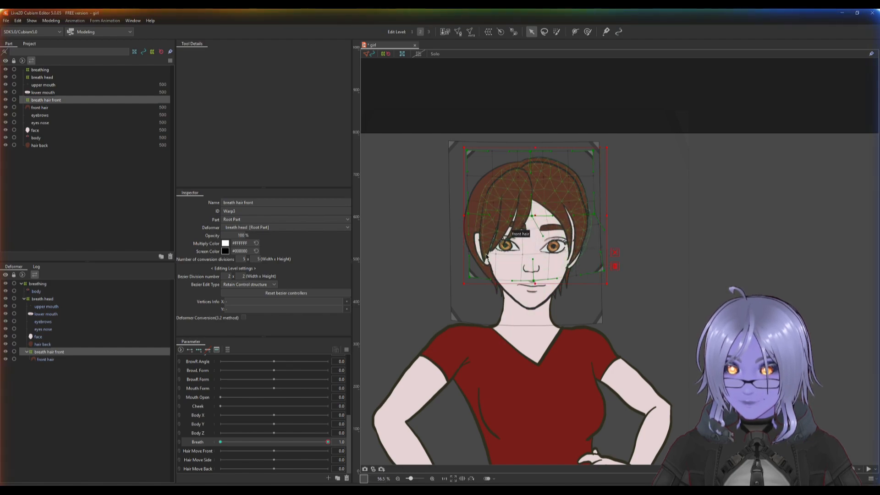
drag(470, 277, 487, 275)
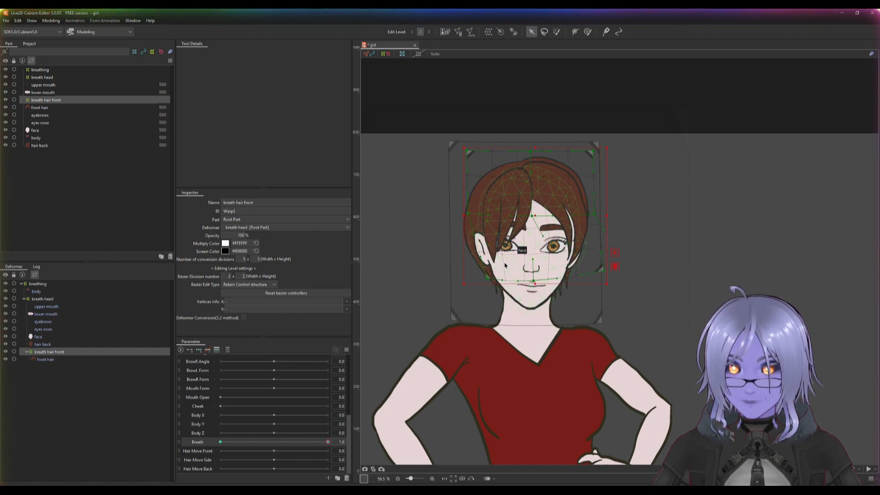
drag(328, 446, 205, 446)
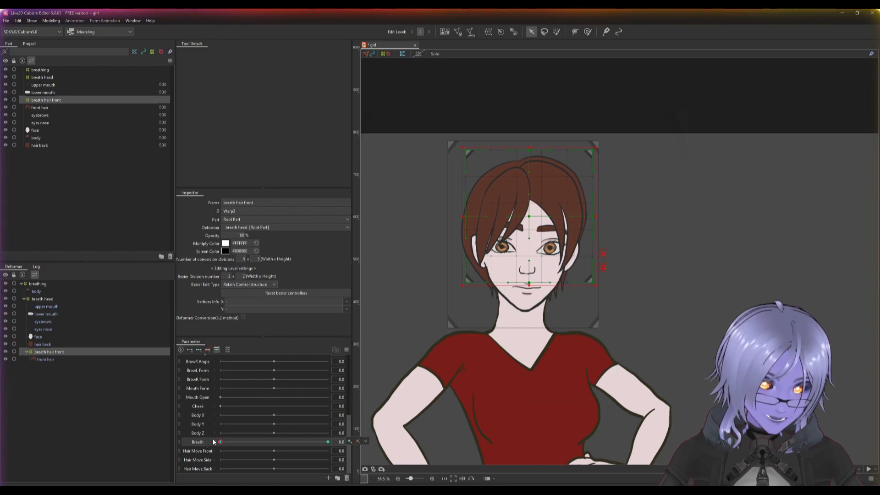
Step: Create a warp deformer named "hair breath back" as the parent of the hair back part and add two Breath keys to it
click(49, 345)
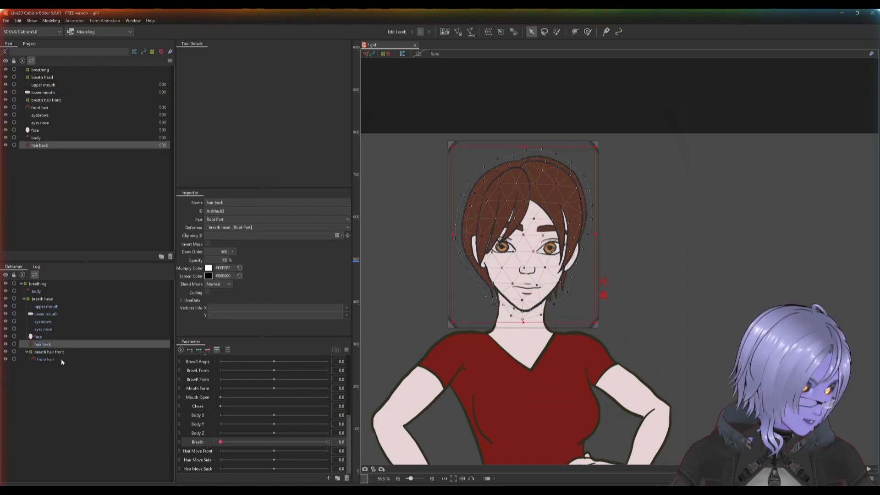
click(488, 32)
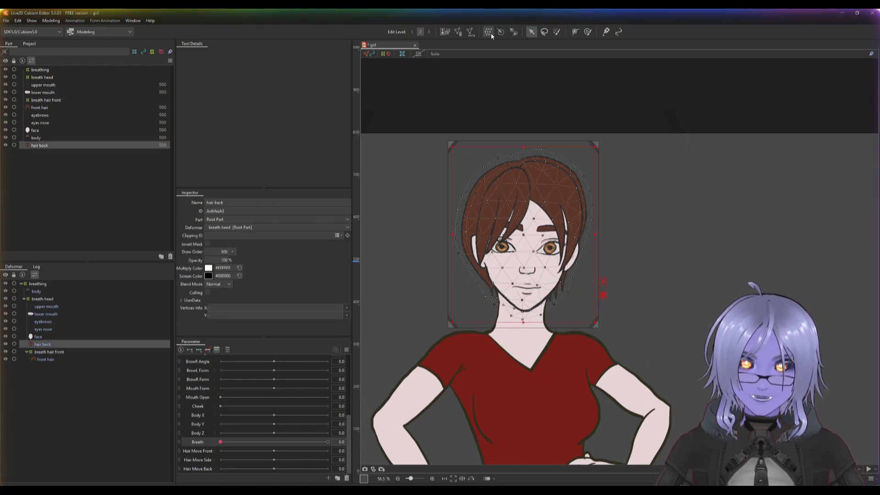
click(438, 256)
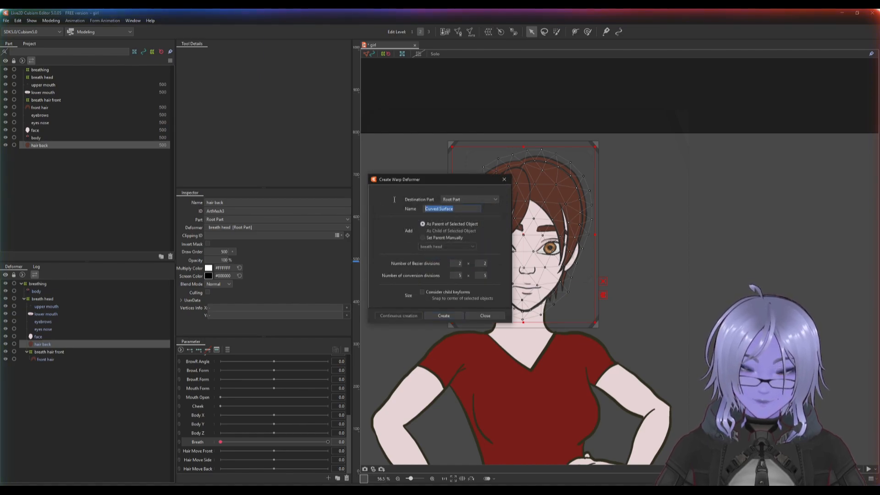
text(hair breath back)
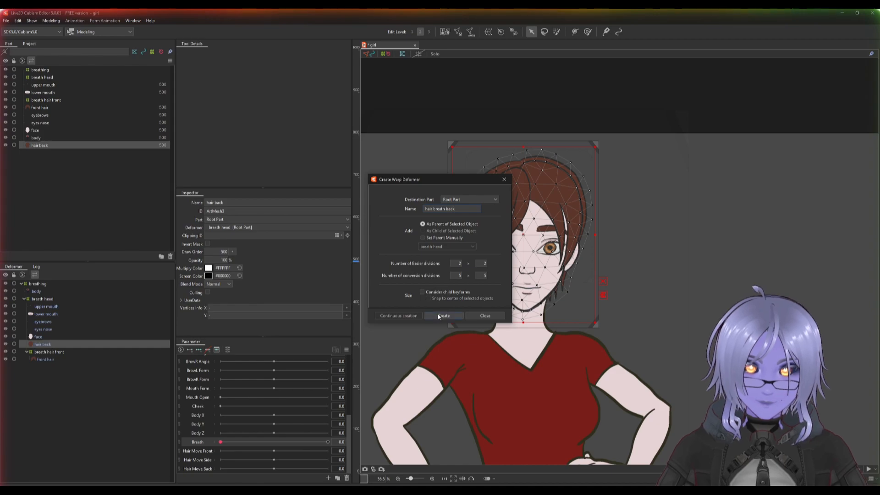
click(442, 316)
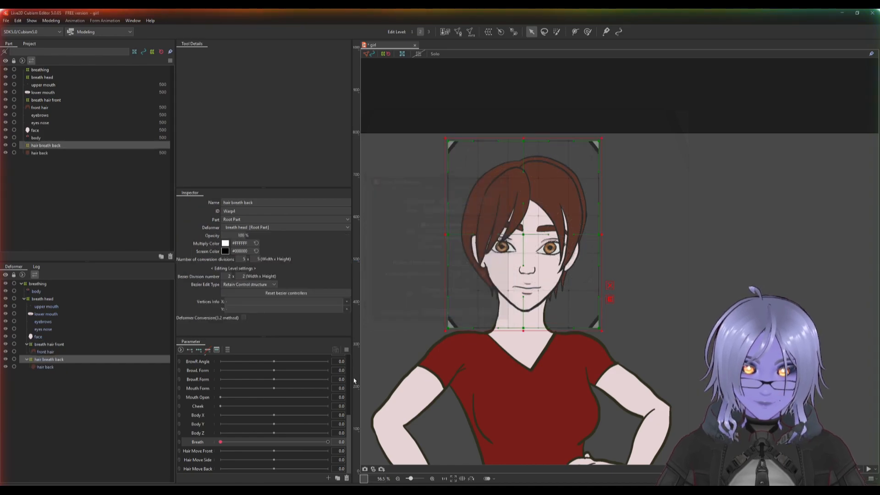
click(189, 349)
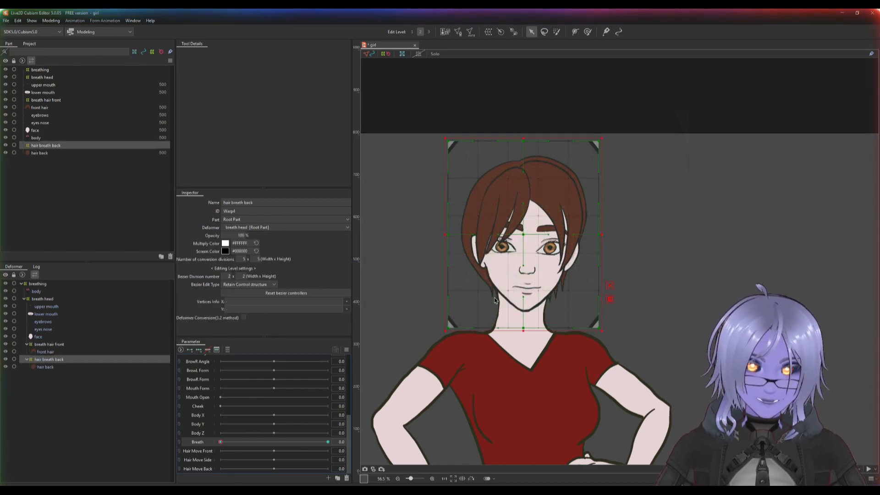
Step: Review the Hair Move Front, Hair Move Side and Hair Move Back parameters alongside the Breath parameter
scroll(245, 449, up, 5)
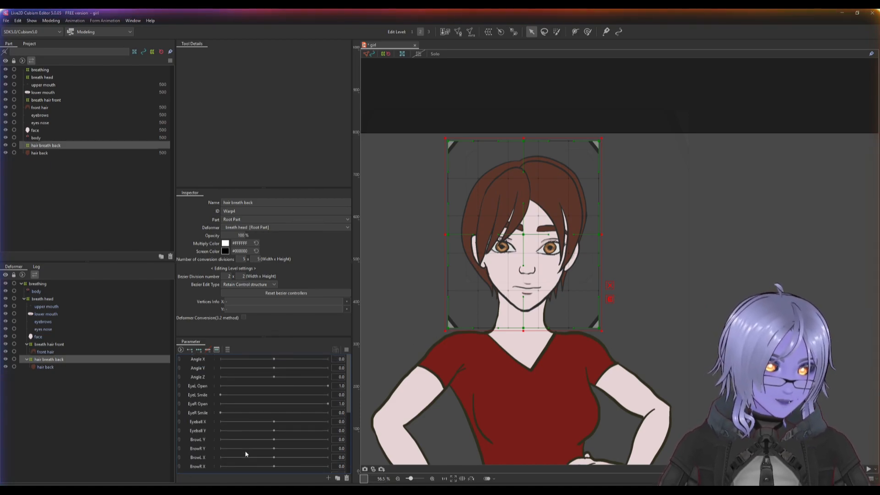
scroll(246, 452, down, 5)
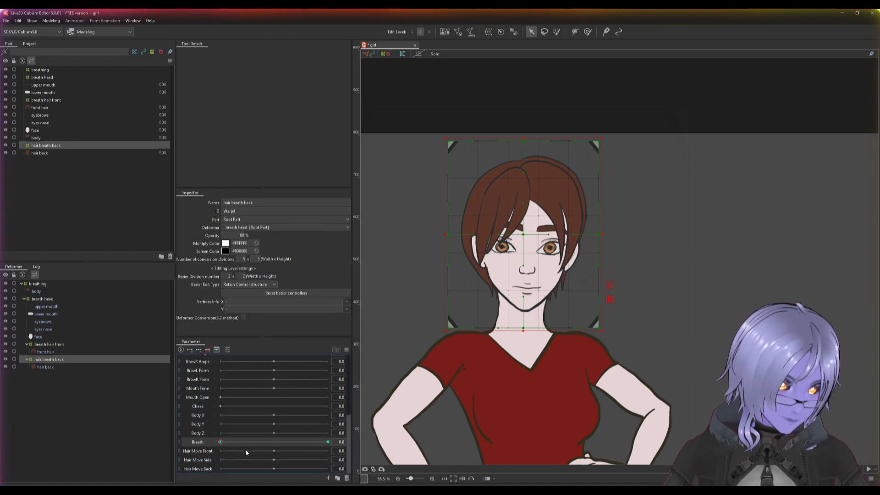
click(201, 452)
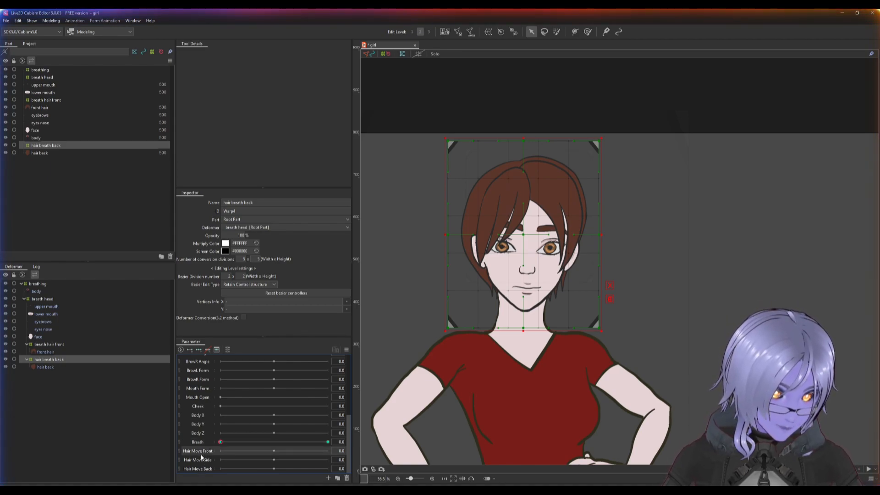
click(207, 461)
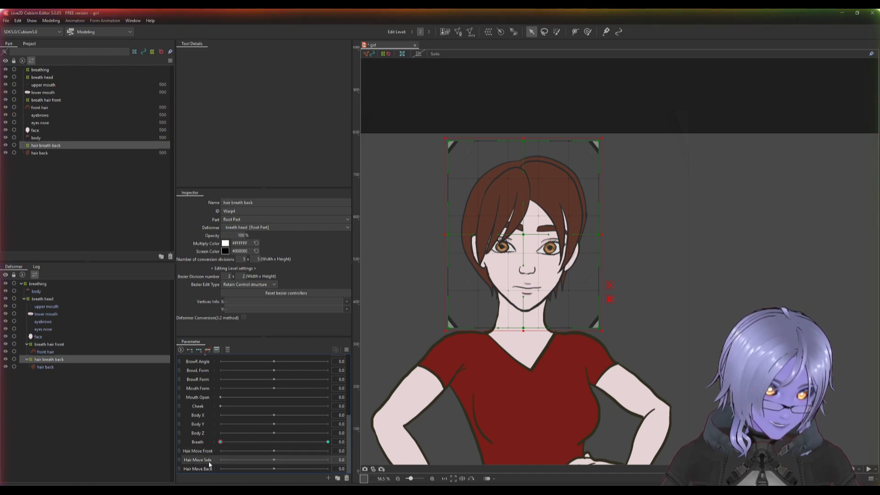
click(197, 469)
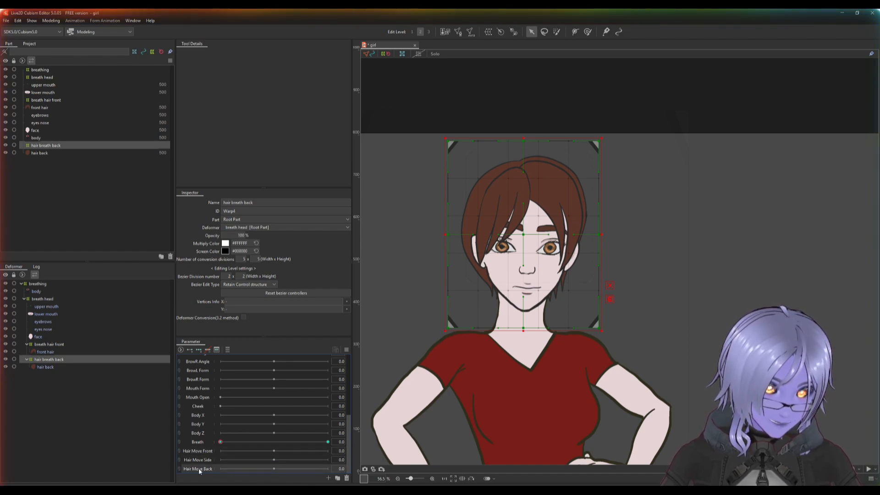
click(203, 441)
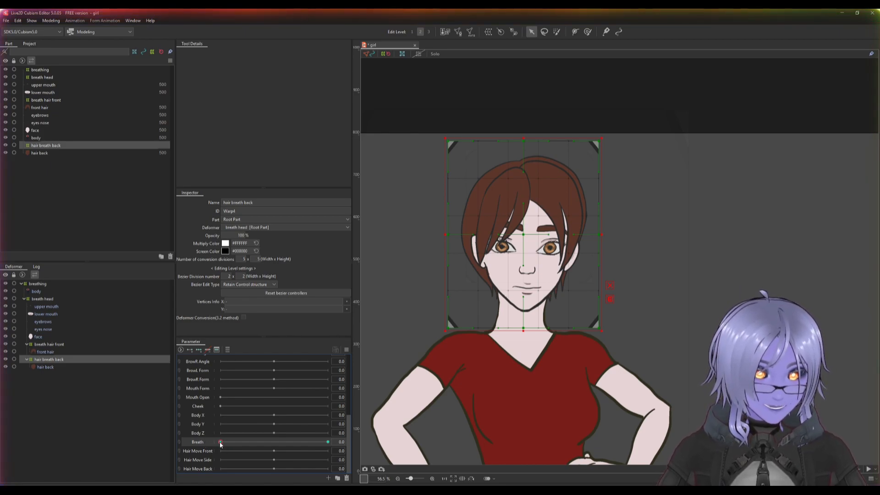
mouse_move(221, 442)
mouse_down()
mouse_move(333, 441)
mouse_move(195, 452)
mouse_move(320, 444)
mouse_move(206, 451)
mouse_up()
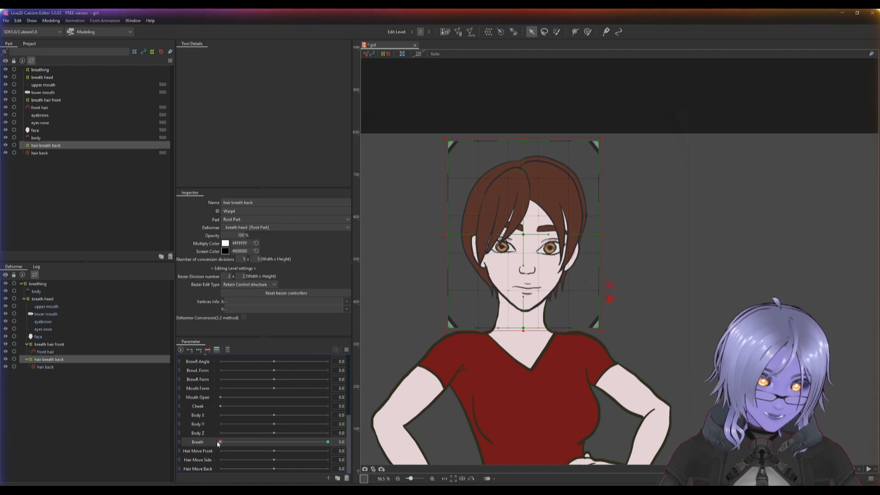
Step: Shift both lower corners of the hair breath back deformer slightly to the right at Breath 1.0, and return Breath to 0.0
drag(218, 443, 394, 419)
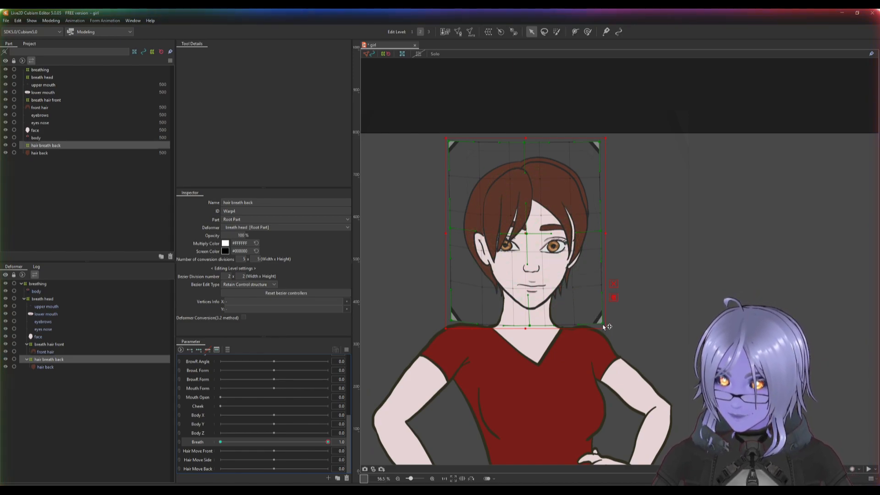
drag(604, 327, 614, 326)
drag(452, 320, 462, 321)
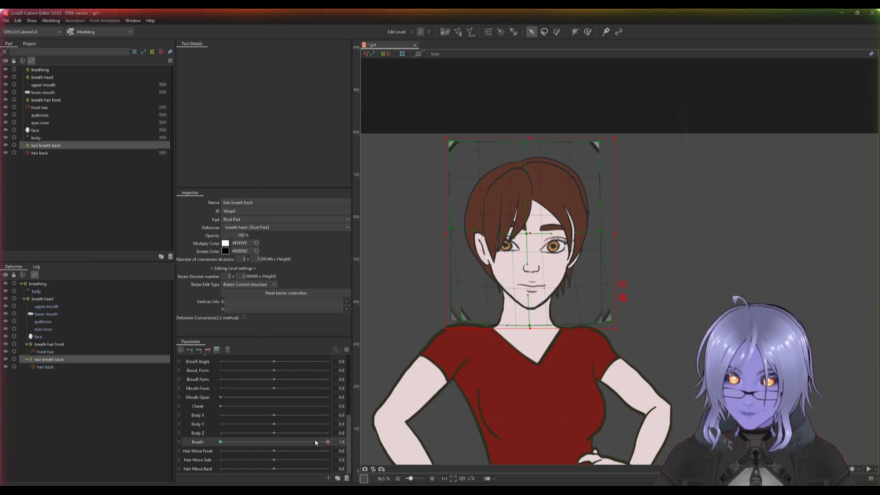
drag(328, 441, 216, 441)
Step: Preview the breathing motion on the whole figure by moving the Breath parameter back and forth between 0.0 and 1.0
scroll(553, 322, down, 4)
drag(553, 321, 563, 286)
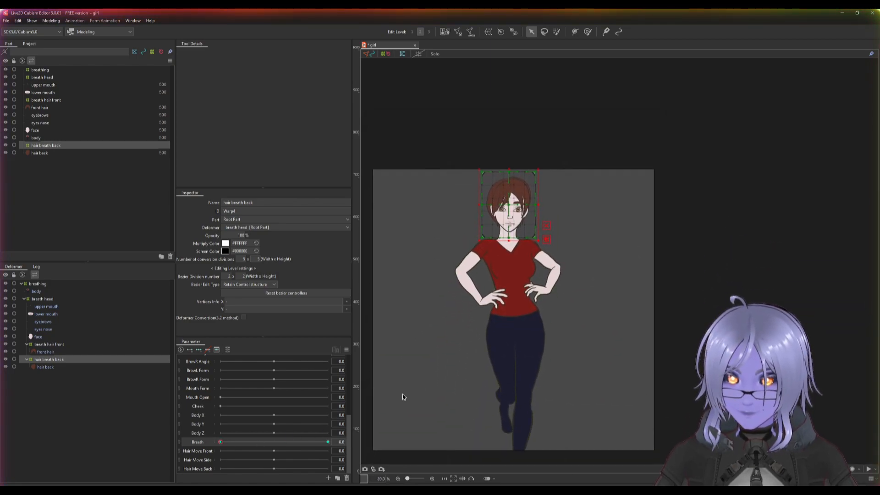
drag(220, 442, 343, 441)
drag(271, 455, 299, 452)
mouse_move(200, 458)
mouse_down()
mouse_move(314, 441)
mouse_move(216, 454)
mouse_up()
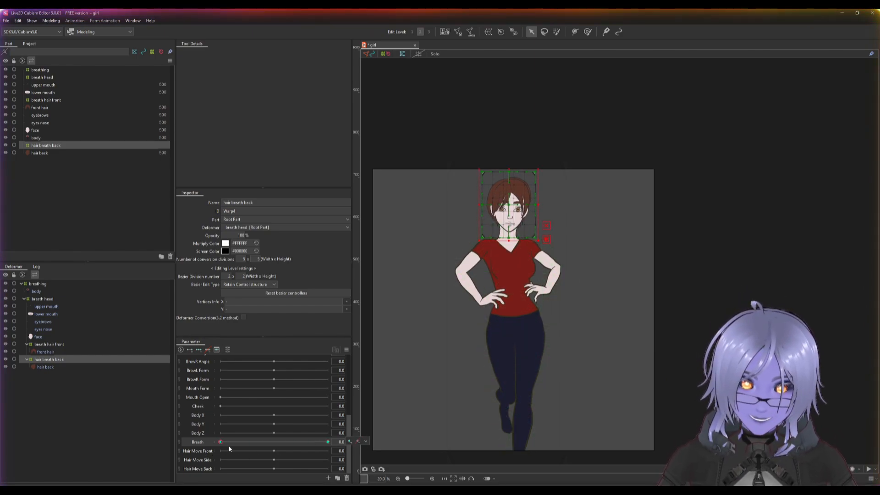
drag(221, 443, 335, 443)
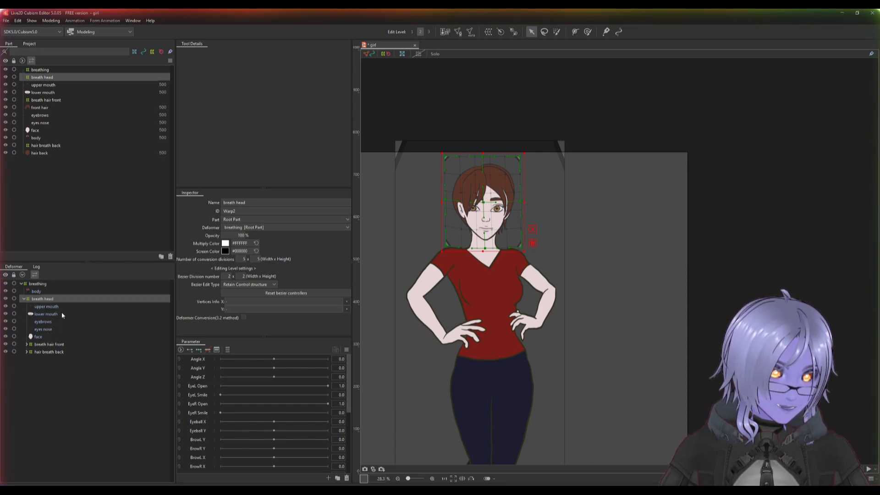
click(24, 300)
click(25, 299)
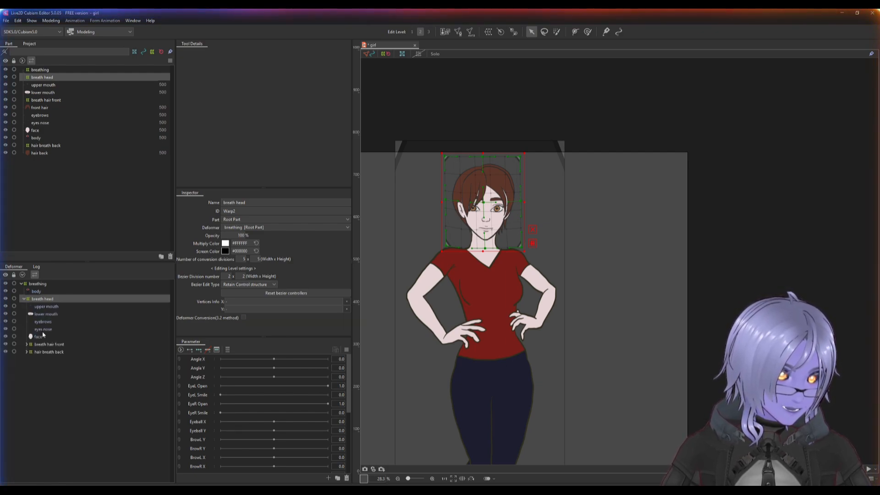
click(24, 300)
click(24, 300)
click(23, 300)
click(24, 300)
click(24, 300)
click(23, 300)
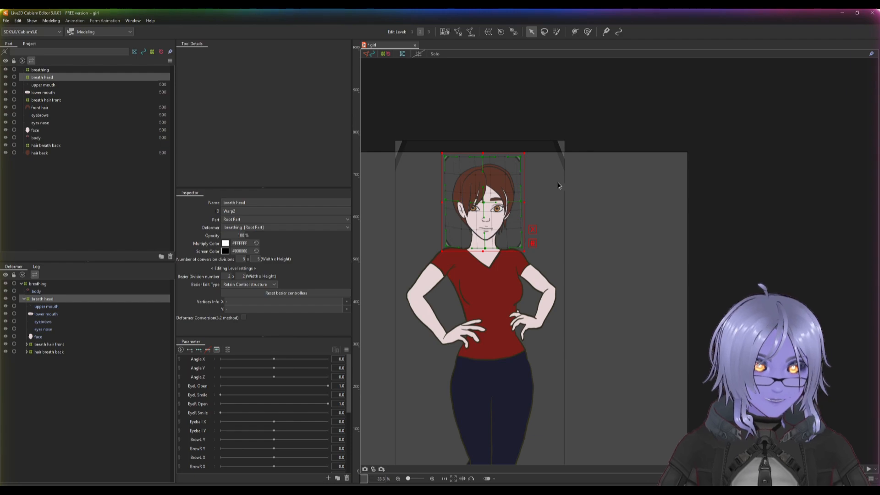
Step: Create a rotation deformer in Root Part as the parent of the breath head deformer
click(500, 31)
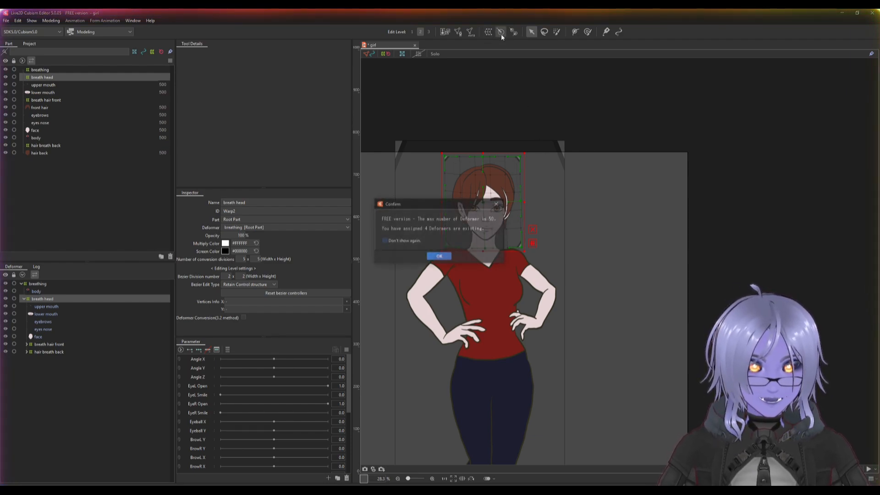
click(438, 257)
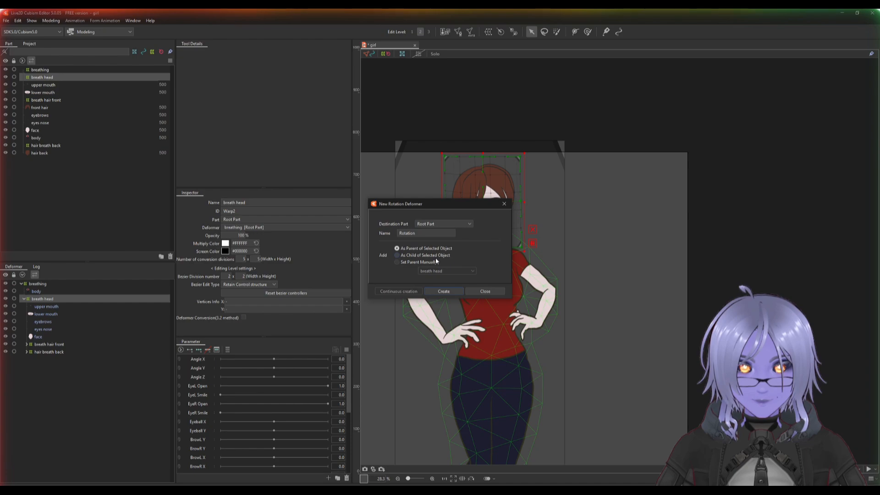
click(436, 291)
scroll(491, 251, up, 3)
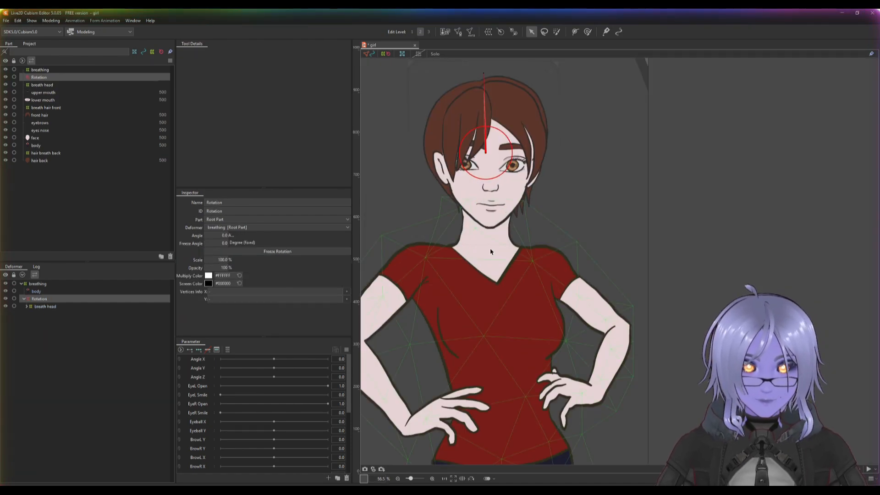
drag(490, 252, 491, 283)
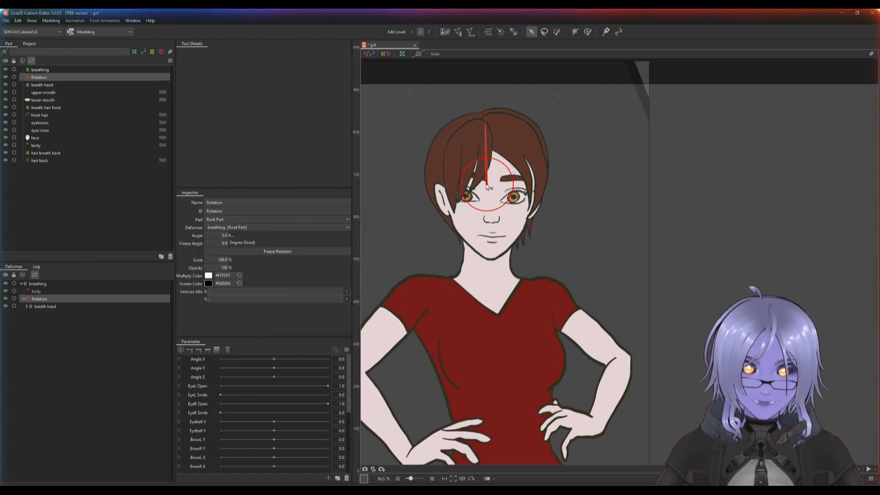
Step: Move the head rotation deformer's pivot down to the chin and add three keyforms for it on Angle X
drag(488, 185, 490, 260)
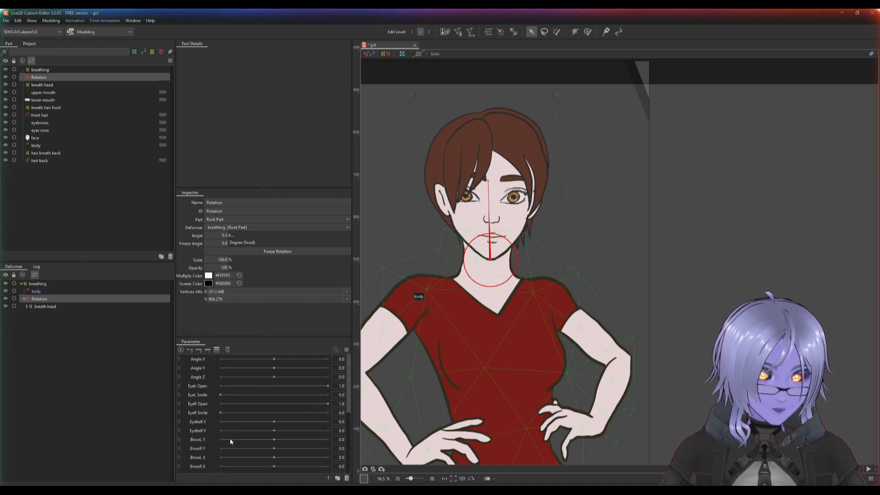
click(199, 350)
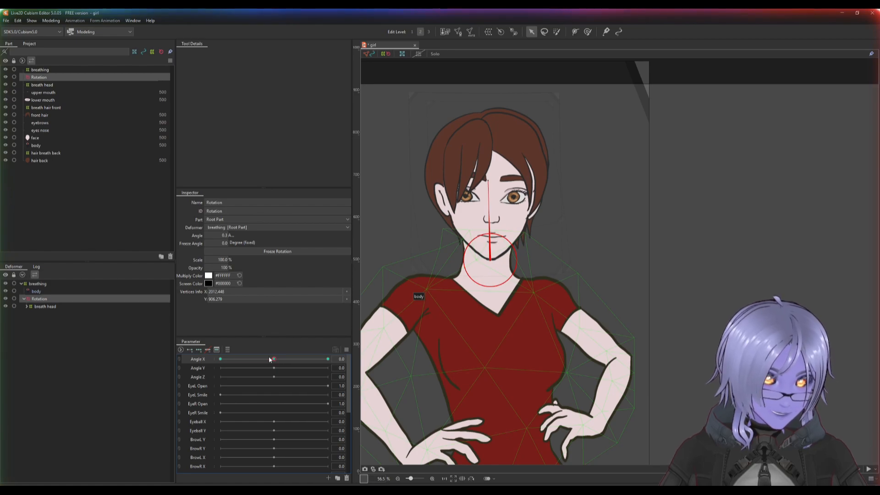
Step: Tilt the rotation deformer to about -8° at Angle X -30 and about 6.5° at Angle X 30, and return Angle X to 0
drag(273, 360, 218, 361)
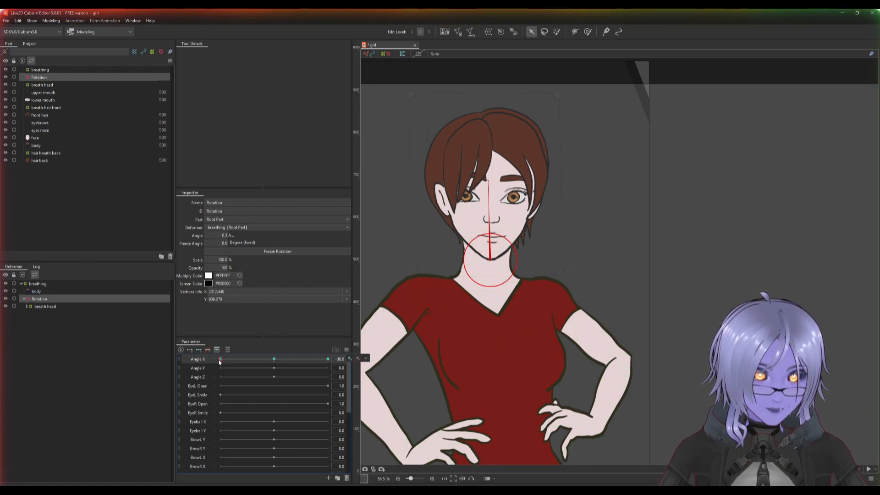
drag(487, 179, 475, 179)
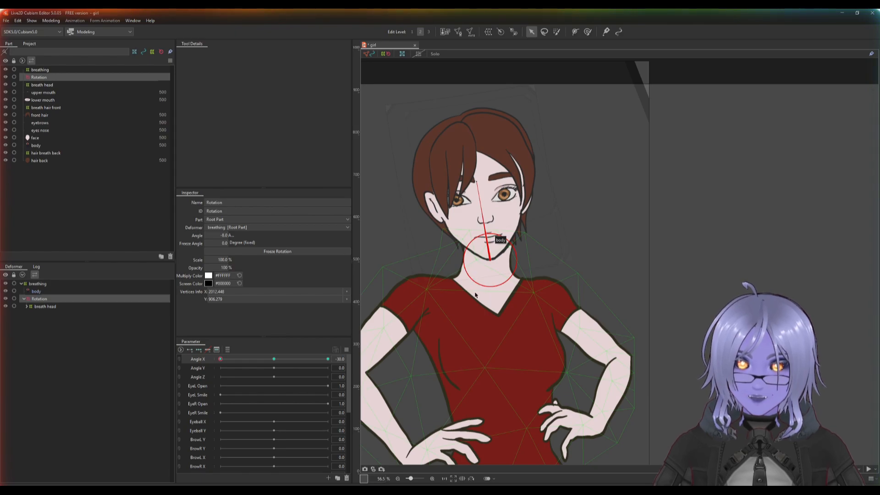
drag(275, 361, 328, 360)
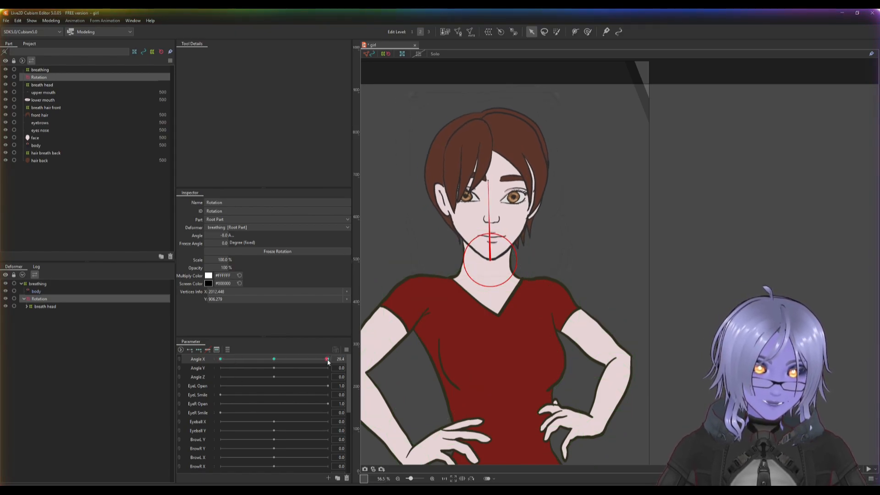
drag(490, 180, 497, 182)
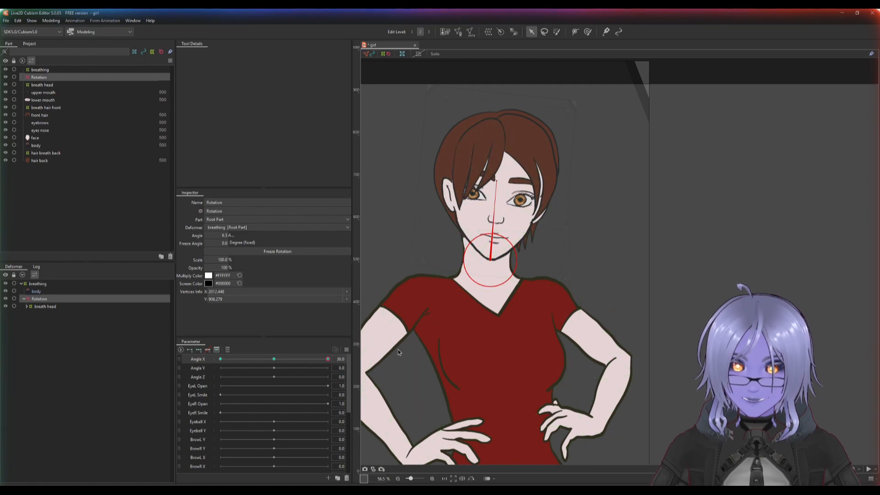
click(274, 359)
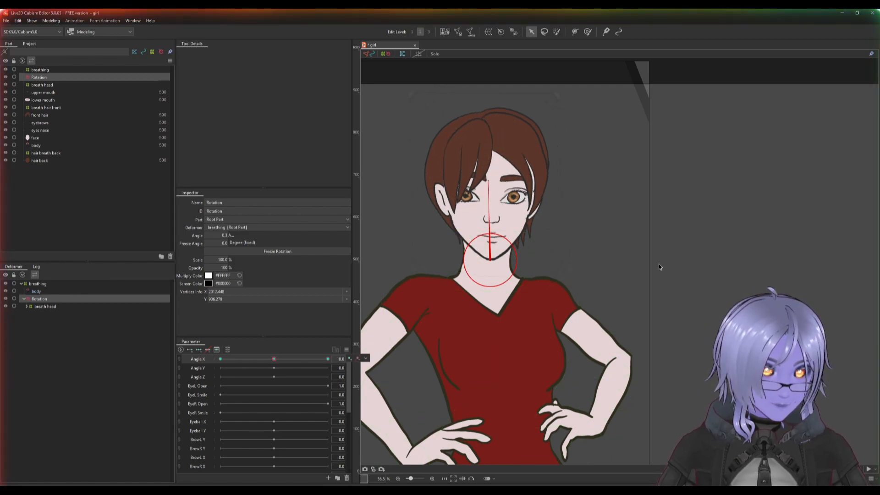
Step: Select the breath head deformer with all its face, mouth and hair parts and shift them slightly down
click(725, 246)
drag(611, 116, 397, 216)
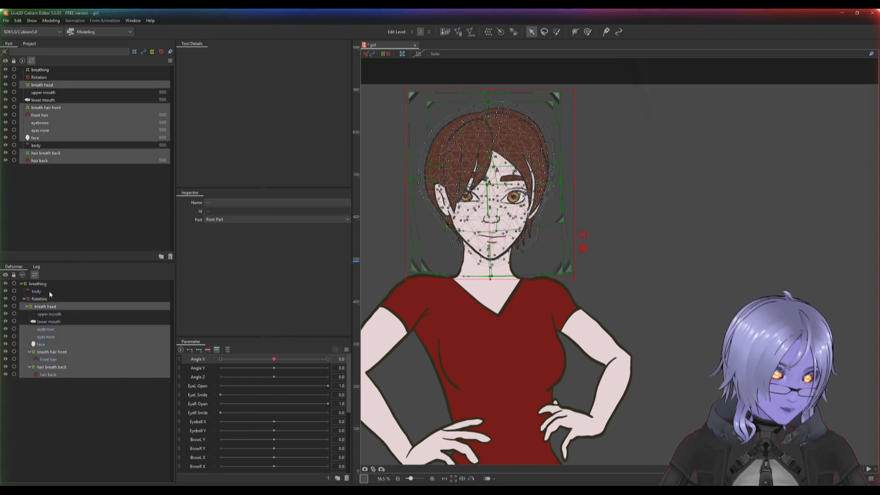
ctrl+click(47, 321)
ctrl+click(47, 314)
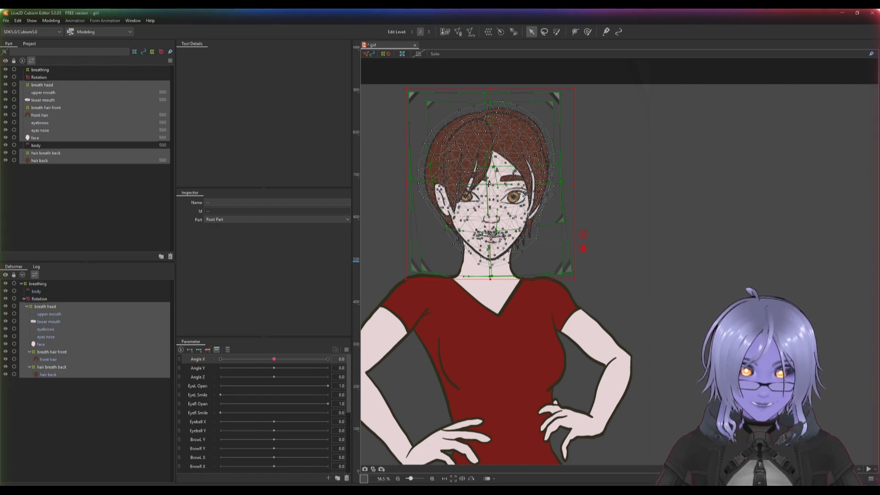
drag(488, 184, 489, 187)
Step: Preview the head tilt on the figure by moving the Angle X parameter, and return it to 0.0
mouse_move(273, 358)
mouse_down()
mouse_move(222, 359)
mouse_move(364, 354)
mouse_move(205, 361)
mouse_move(293, 356)
mouse_move(272, 362)
mouse_up()
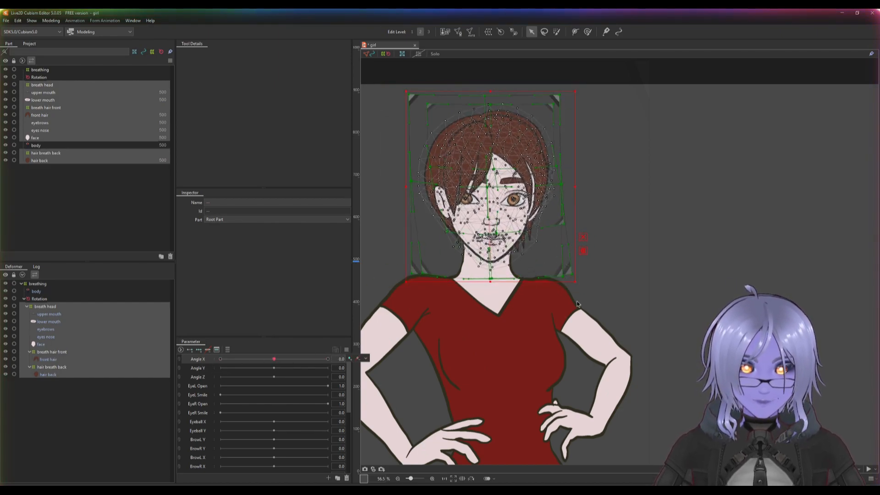
click(696, 295)
scroll(629, 345, down, 2)
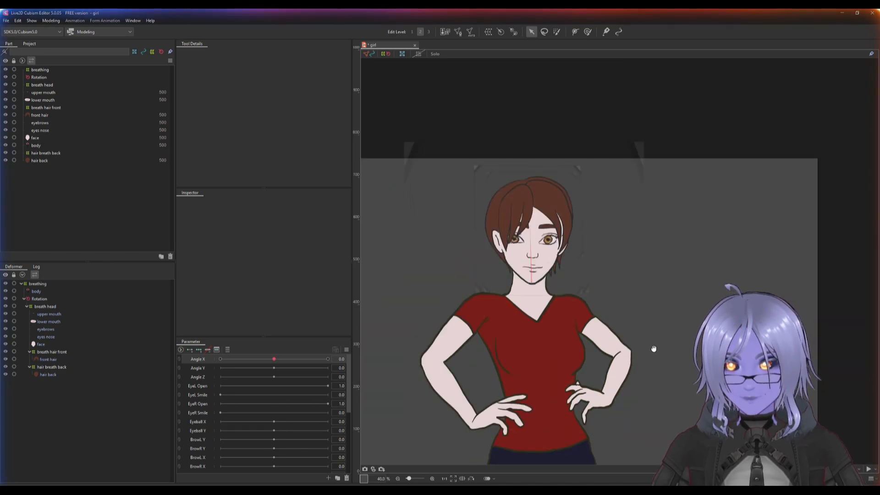
drag(651, 350, 660, 307)
drag(275, 361, 320, 368)
click(273, 359)
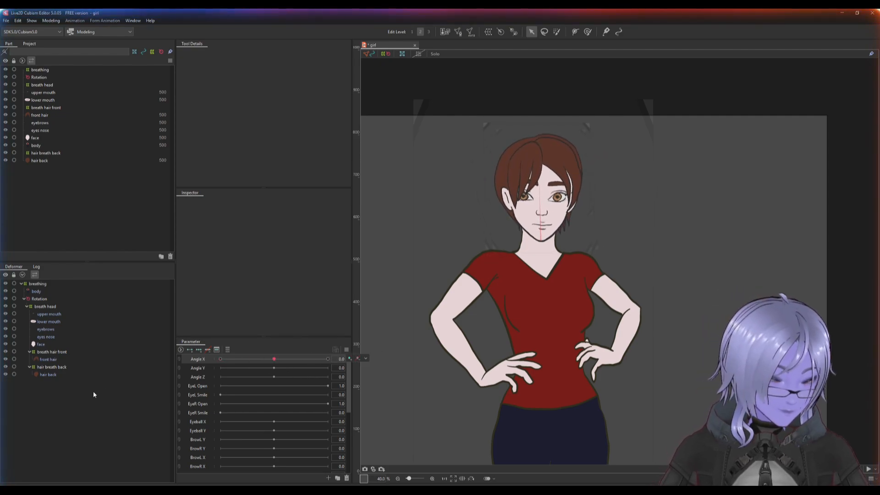
Step: Examine the face up close, checking the upper mouth and lower mouth meshes together
scroll(562, 260, up, 3)
scroll(550, 252, up, 2)
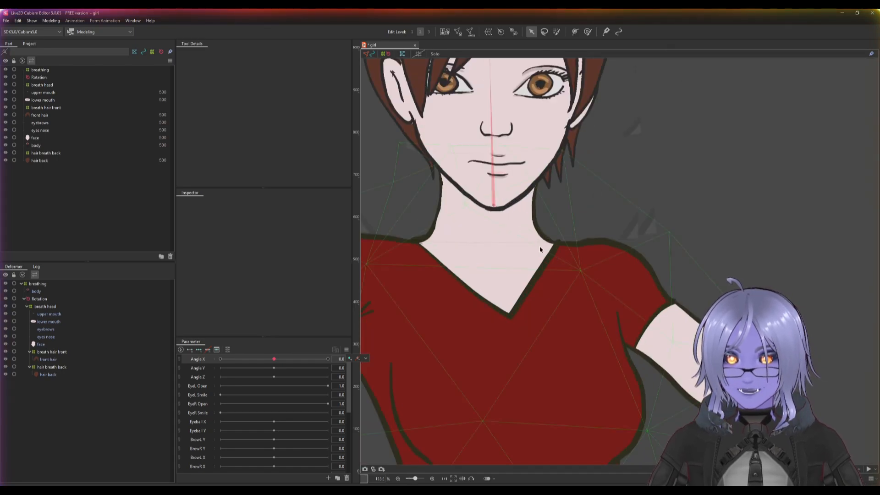
scroll(567, 290, up, 2)
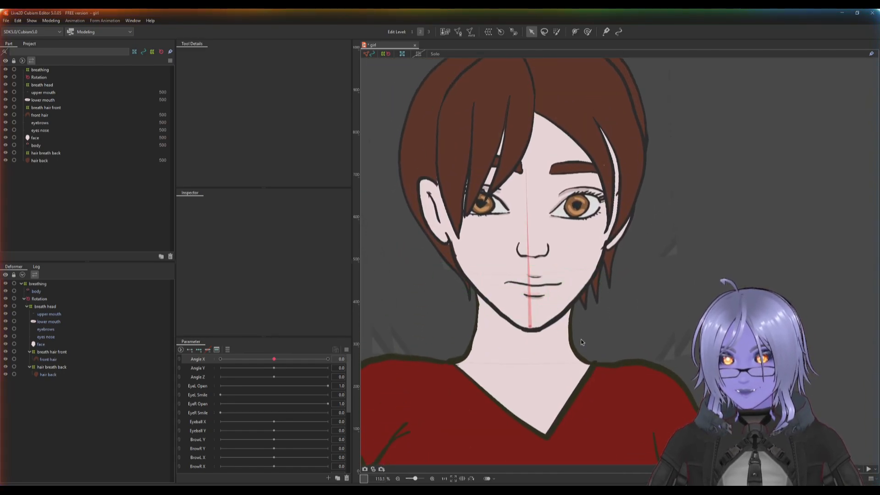
scroll(581, 339, down, 5)
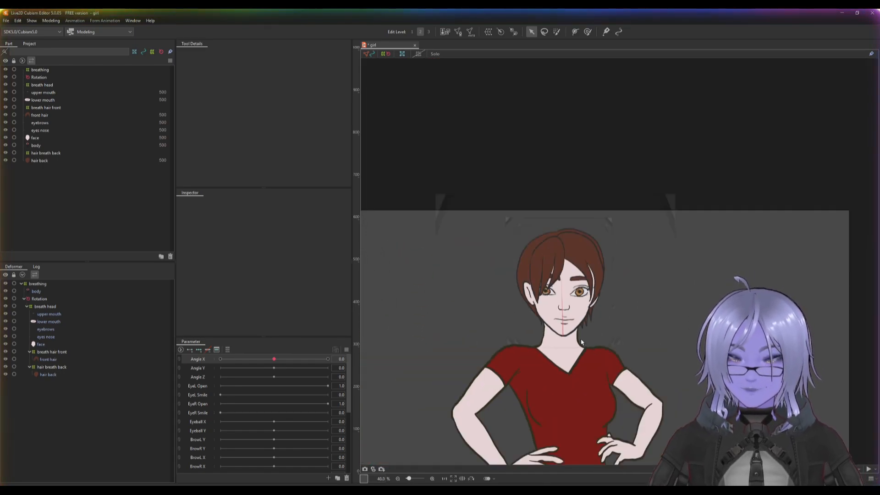
scroll(553, 322, up, 3)
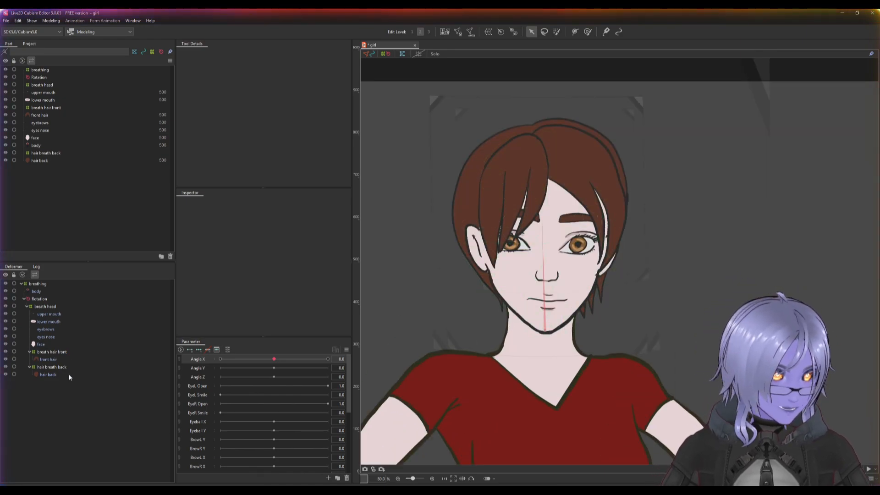
click(43, 324)
click(47, 315)
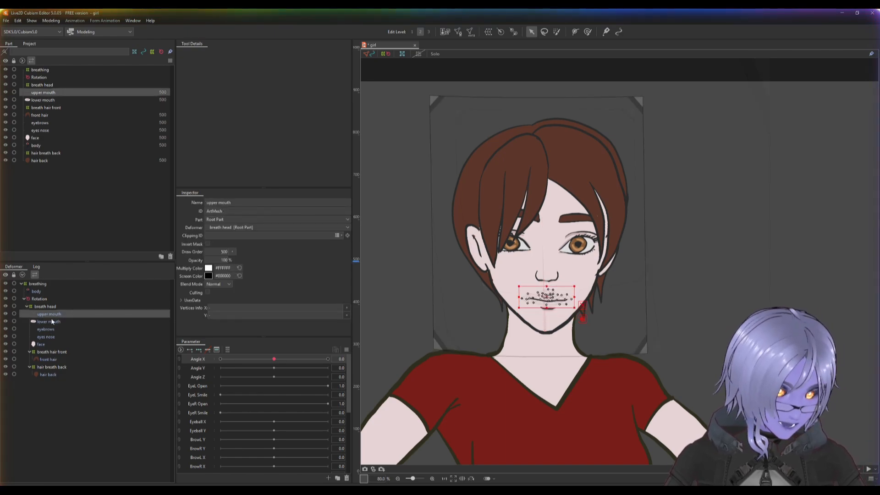
ctrl+click(53, 321)
scroll(409, 339, up, 4)
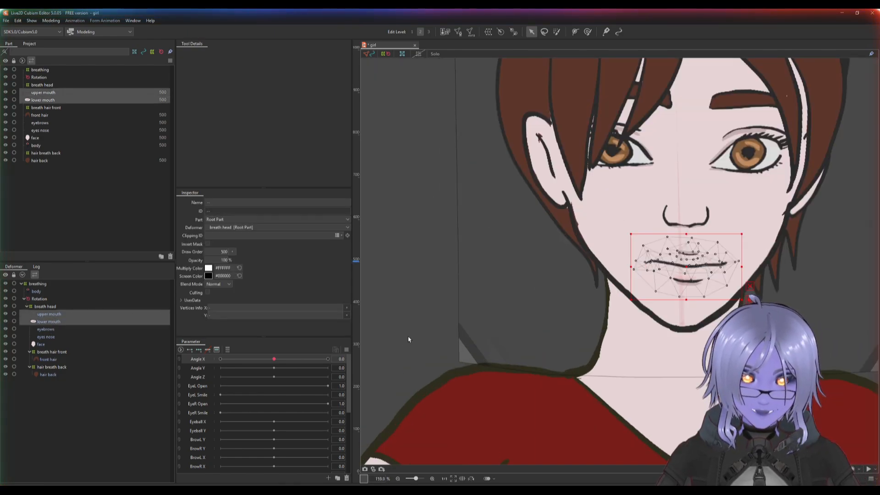
drag(574, 341, 485, 388)
scroll(485, 388, up, 2)
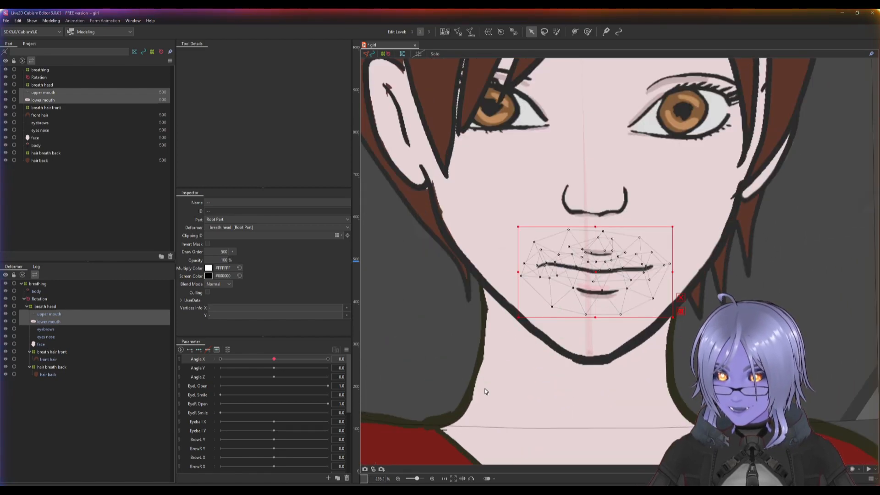
drag(539, 383, 496, 392)
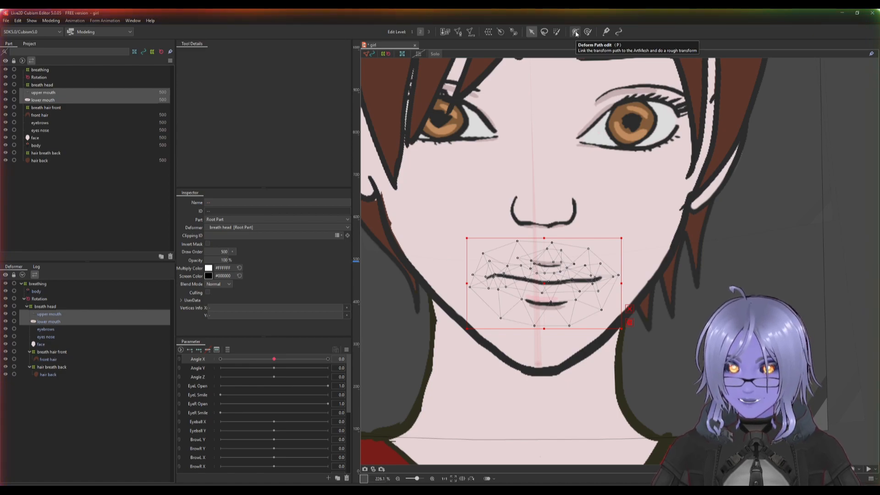
Step: Draw a five-point deform path along the lip line of the upper mouth mesh
click(52, 316)
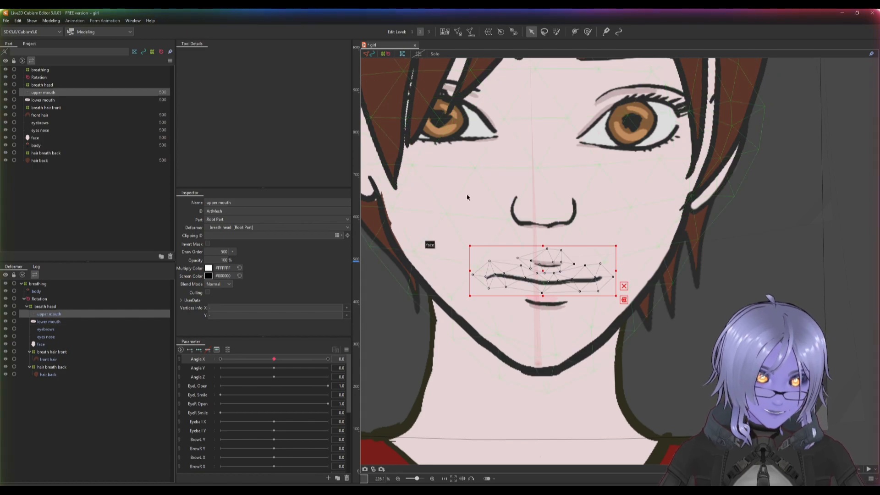
click(573, 34)
scroll(489, 276, up, 3)
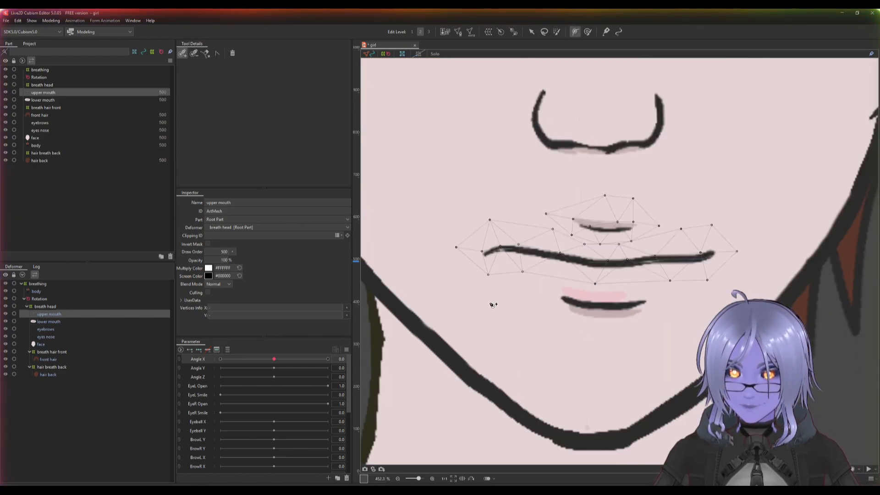
click(490, 251)
click(547, 254)
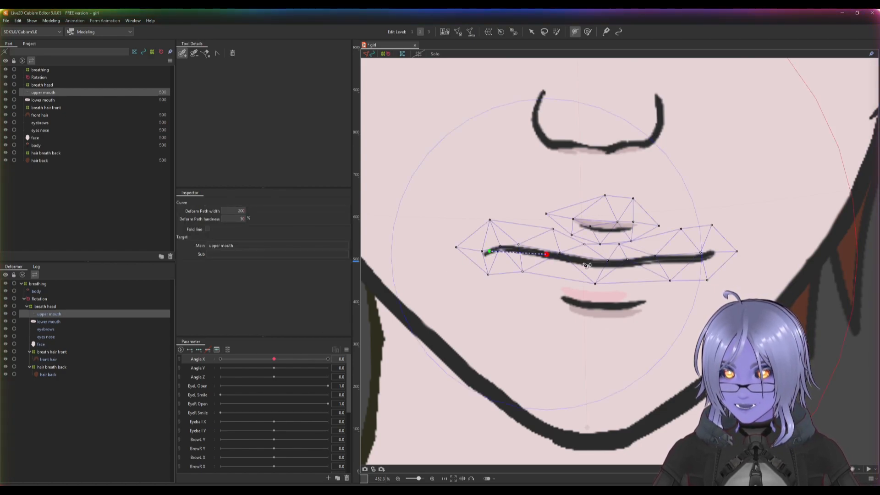
click(603, 265)
click(651, 262)
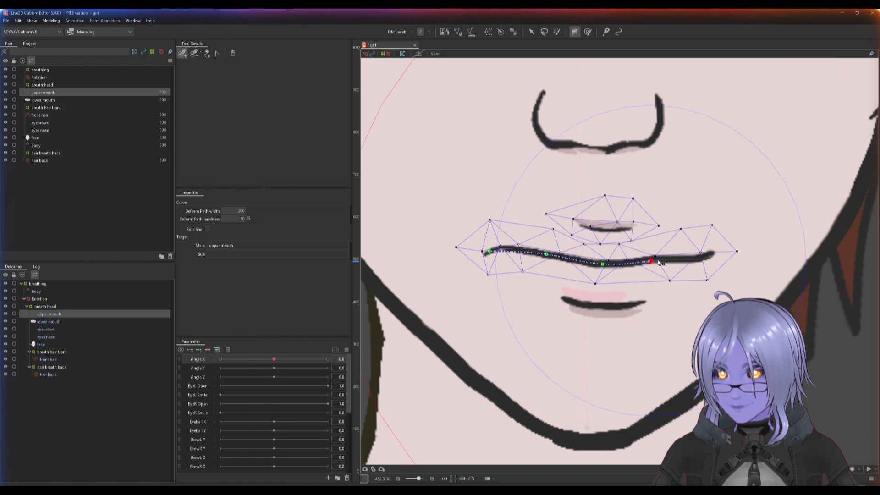
click(704, 259)
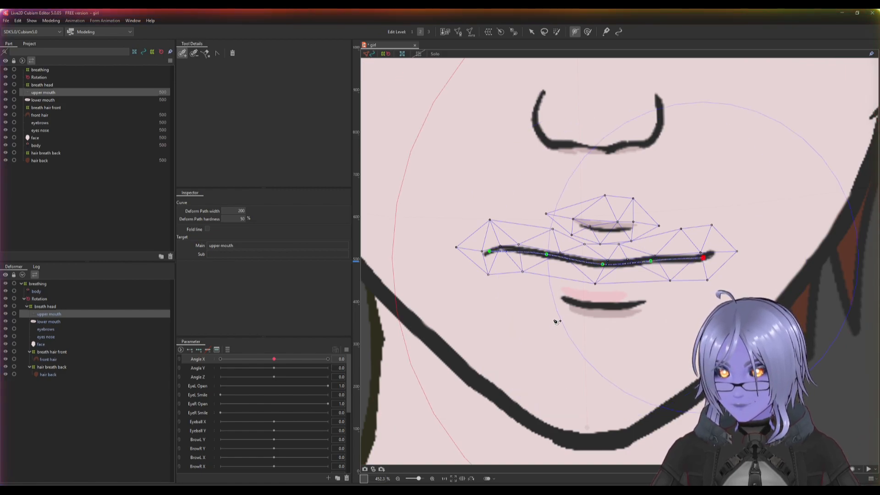
Step: Add three keyforms on the Mouth Form parameter for the upper mouth
scroll(557, 321, down, 3)
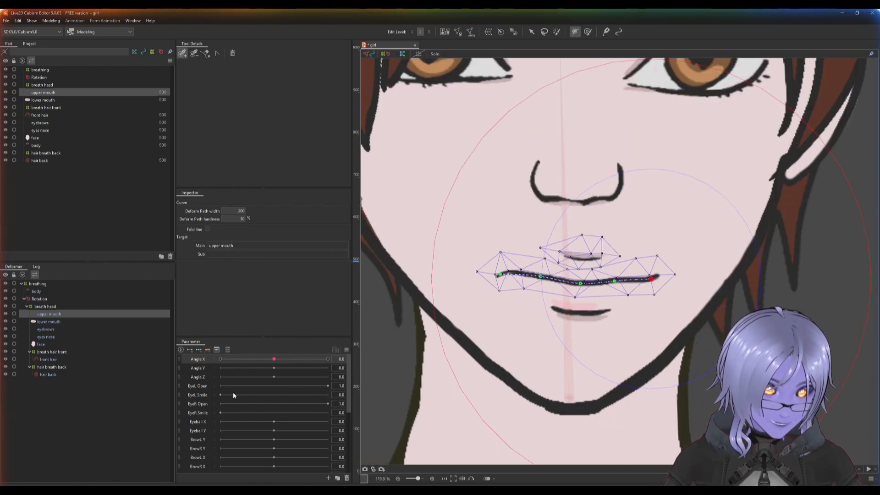
scroll(232, 392, down, 5)
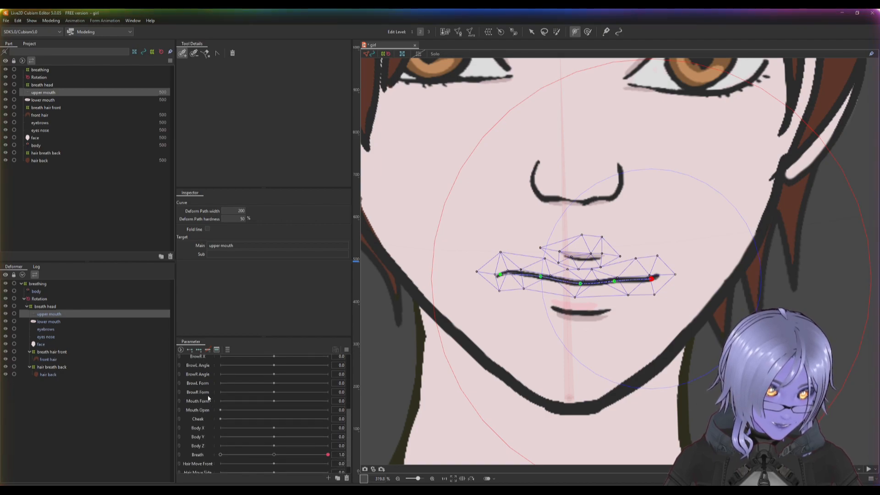
scroll(206, 415, down, 1)
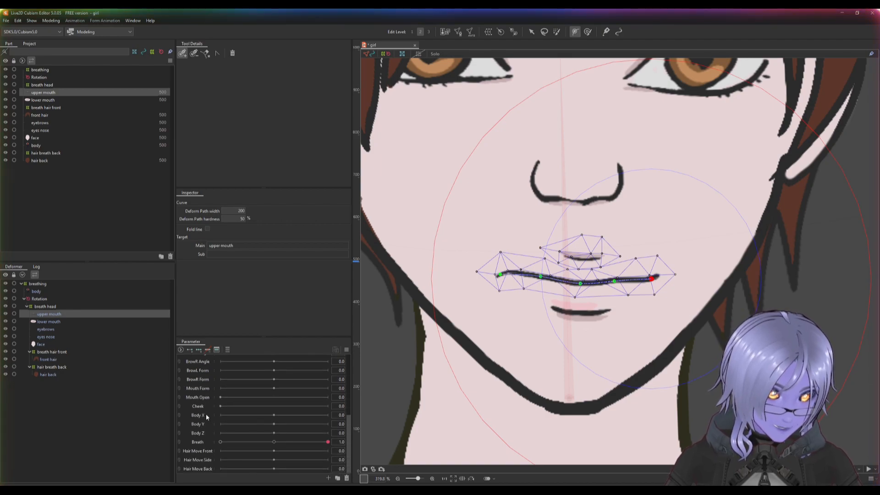
click(206, 389)
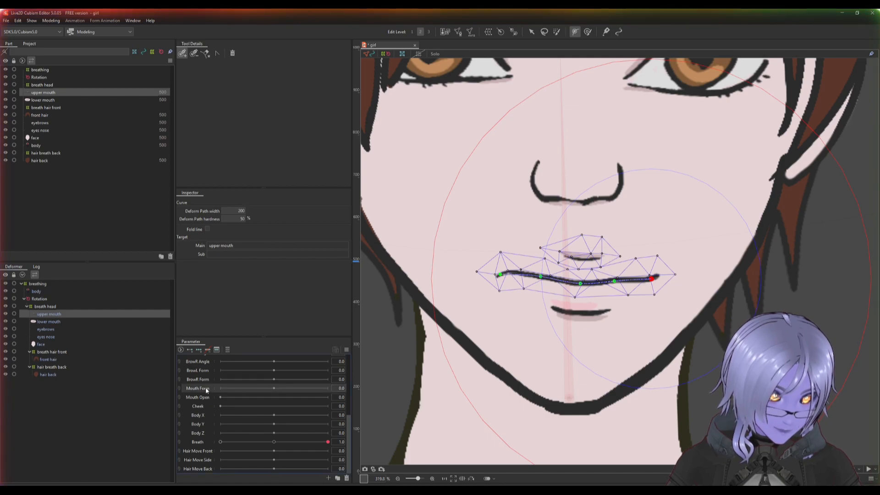
click(199, 350)
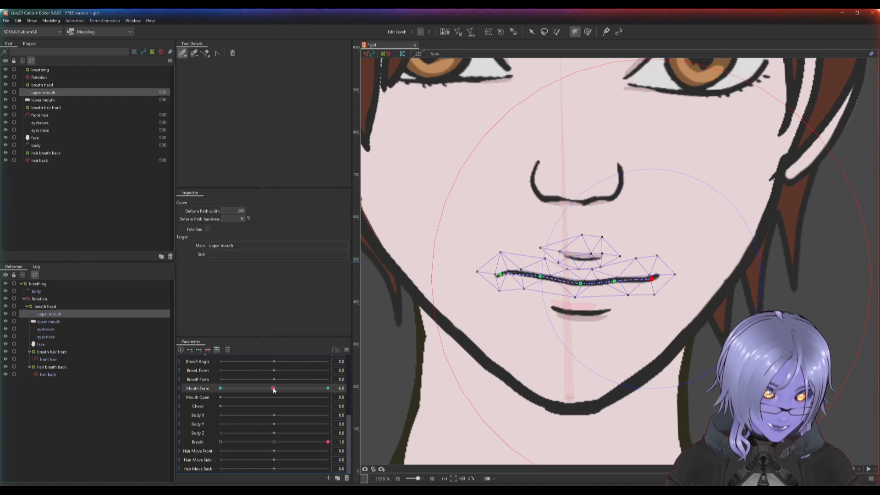
Step: At Mouth Form 1.0, raise both end points of the upper mouth's deform path to curve the lip line into a smile
drag(317, 389, 330, 388)
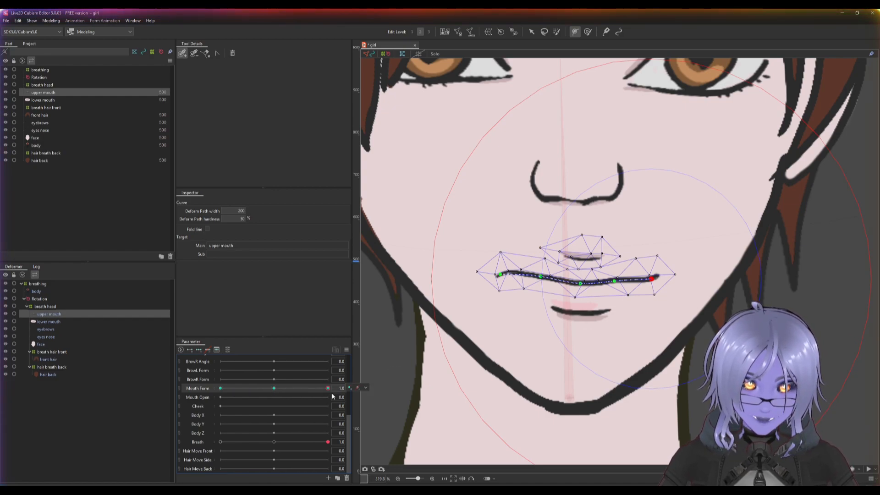
click(531, 32)
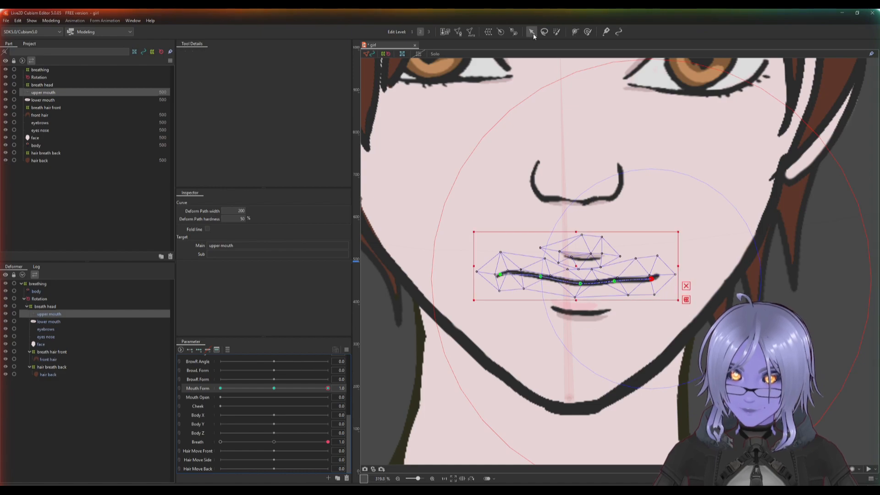
drag(501, 276, 506, 249)
drag(652, 281, 656, 250)
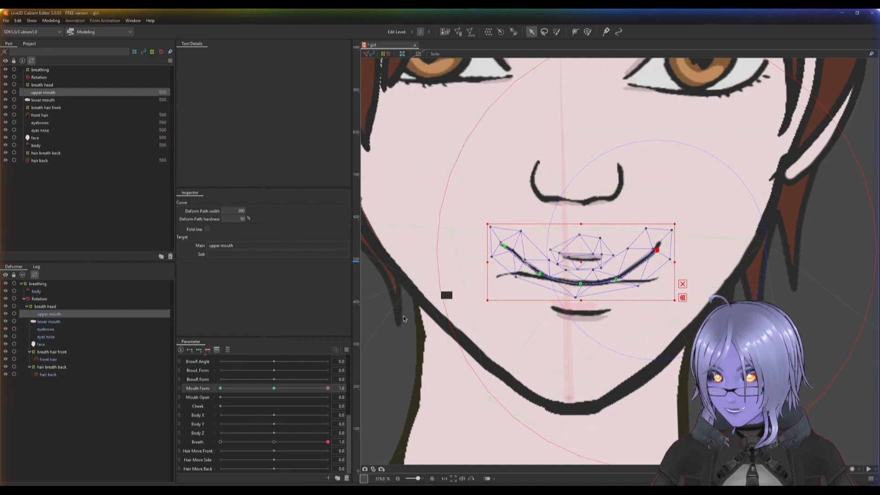
Step: Draw a five-point deform path along the lip line of the lower mouth mesh and give it three Mouth Form keyforms
click(60, 321)
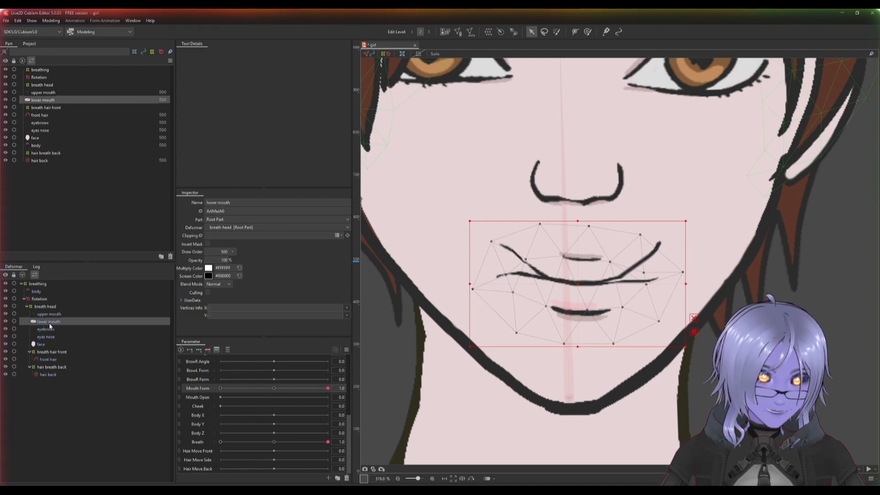
click(575, 33)
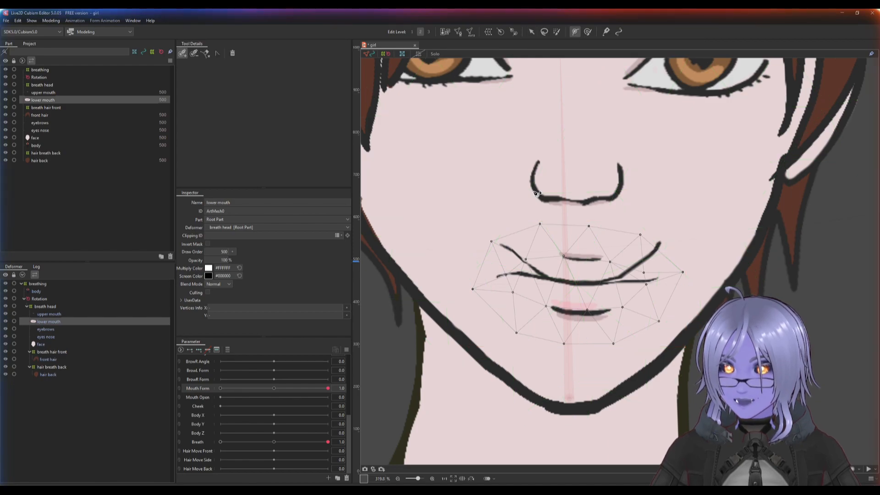
click(500, 276)
click(549, 279)
click(584, 283)
click(618, 282)
click(654, 280)
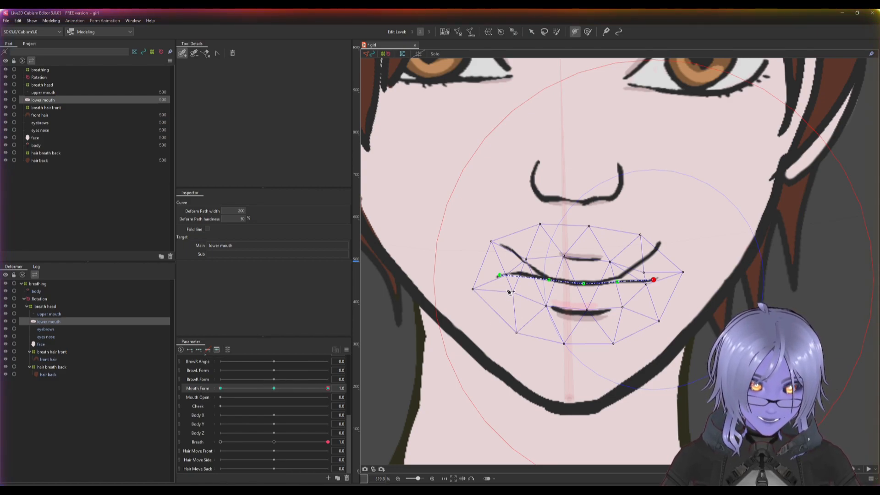
Step: At Mouth Form 1.0, raise the lower mouth's deform path ends and one inner point to match the upper mouth's smile
click(532, 32)
drag(499, 277, 503, 246)
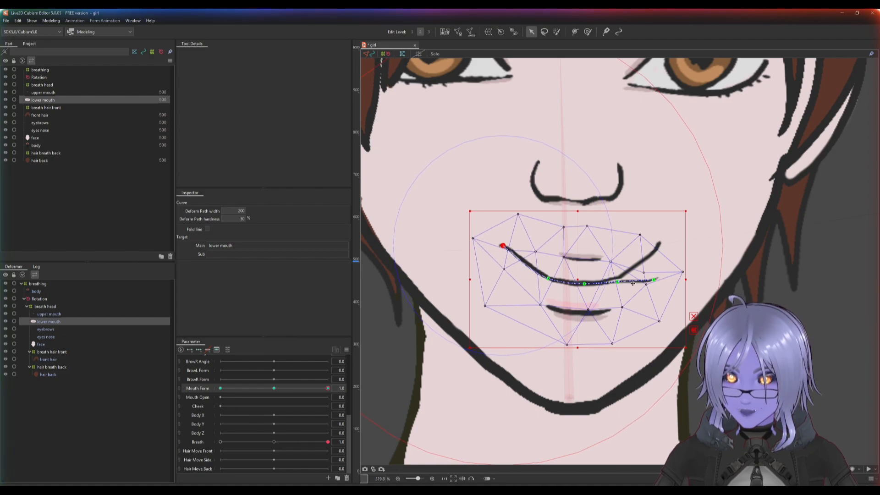
drag(655, 281, 654, 254)
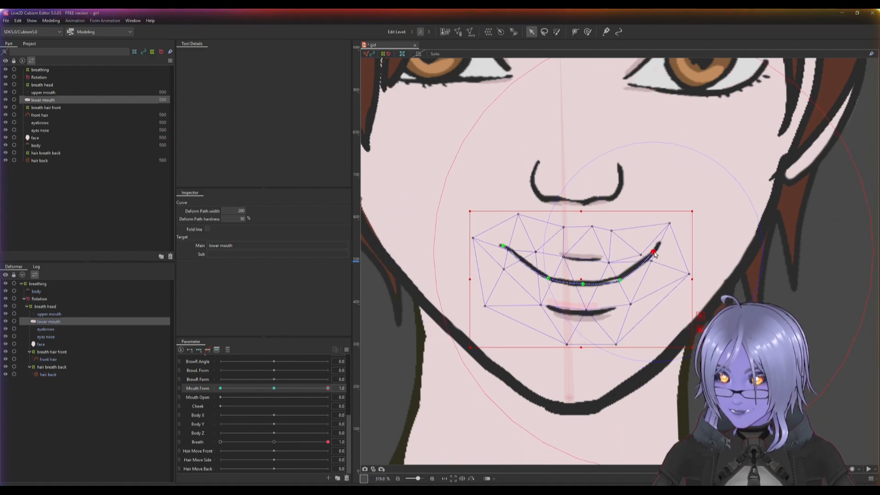
drag(619, 281, 620, 277)
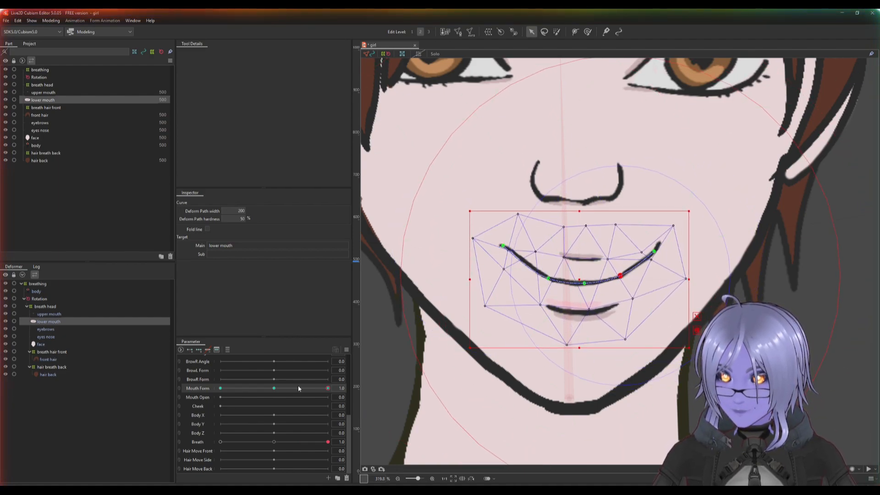
Step: Check the smile against the neutral mouth by switching Mouth Form to 0.0 and back to 1.0
drag(328, 388, 274, 388)
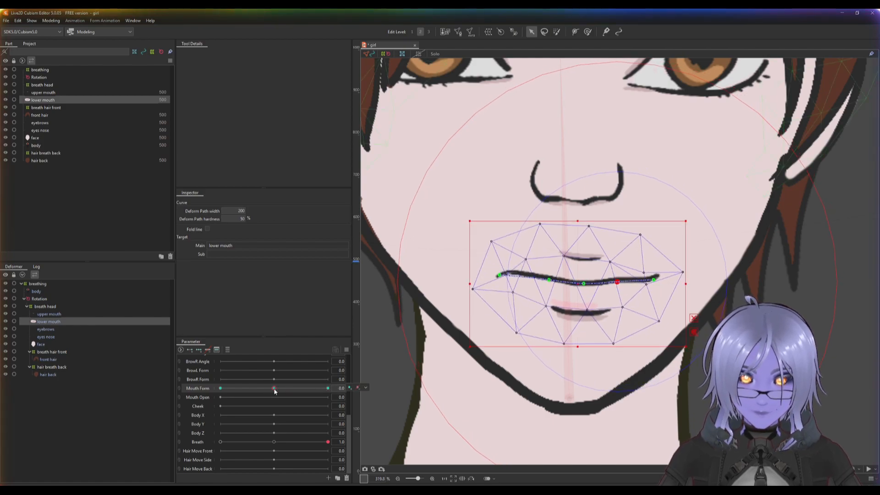
scroll(492, 372, down, 5)
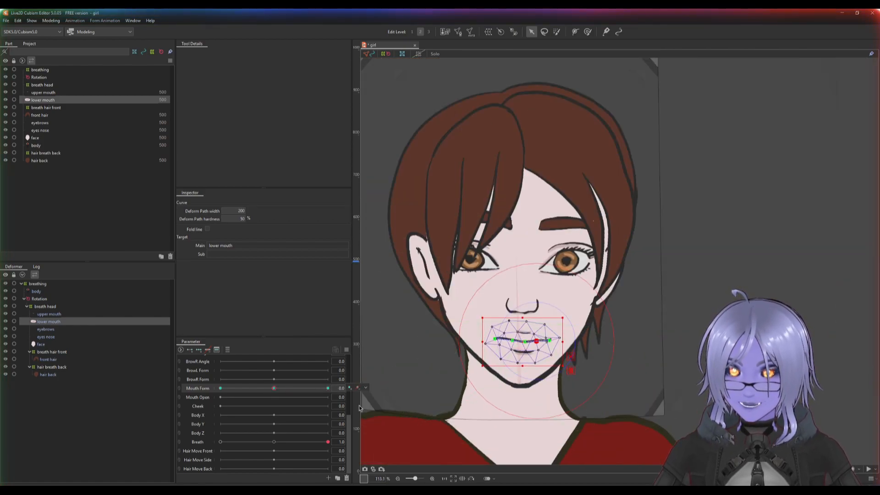
drag(274, 388, 328, 388)
scroll(450, 391, up, 3)
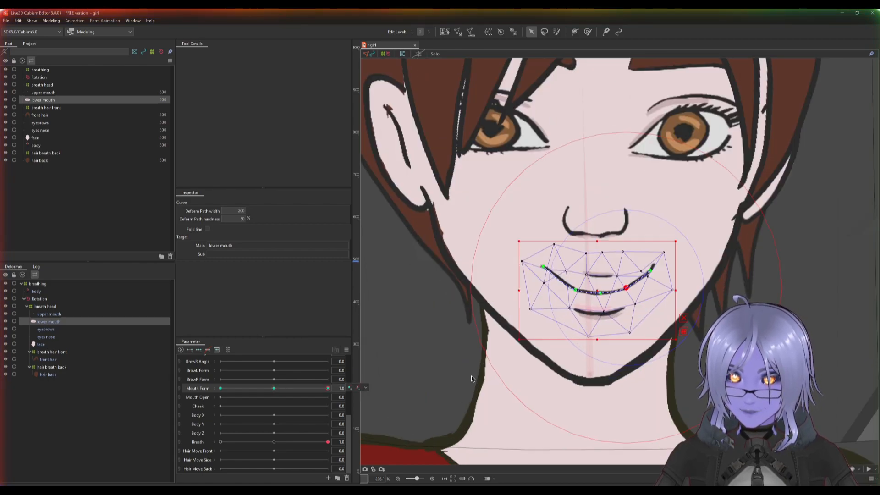
scroll(540, 362, down, 3)
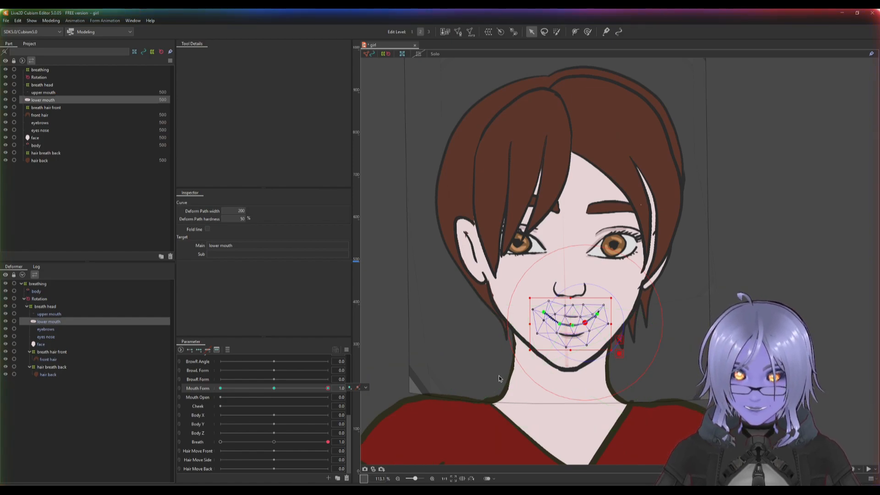
scroll(499, 376, up, 2)
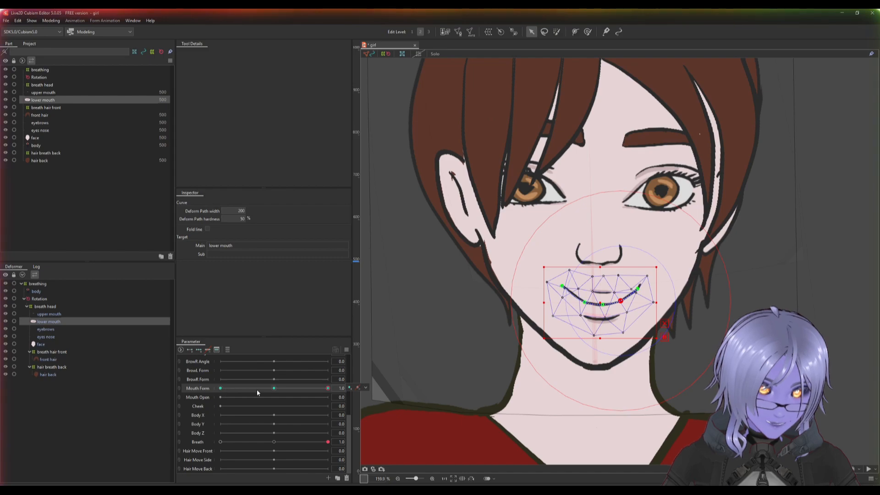
Step: At Mouth Form -1.0, lower both end points of the lower mouth's deform path to shape a frown
drag(316, 388, 221, 389)
scroll(446, 380, up, 1)
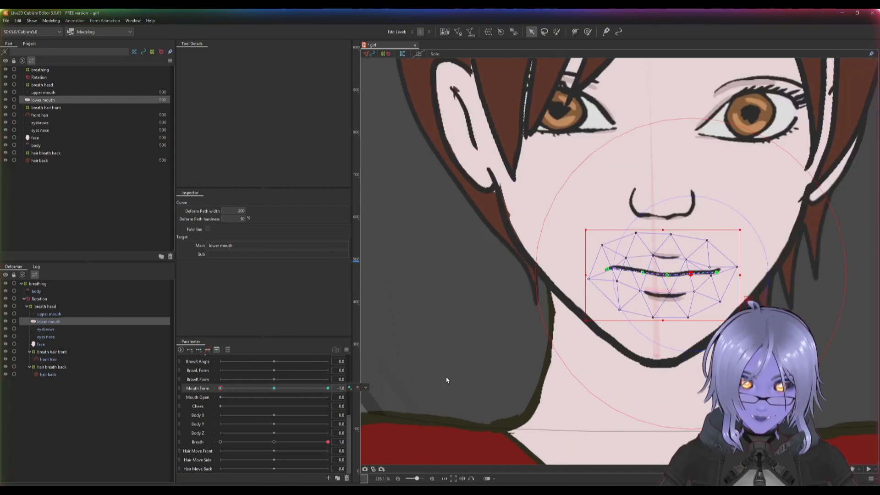
drag(489, 375, 411, 387)
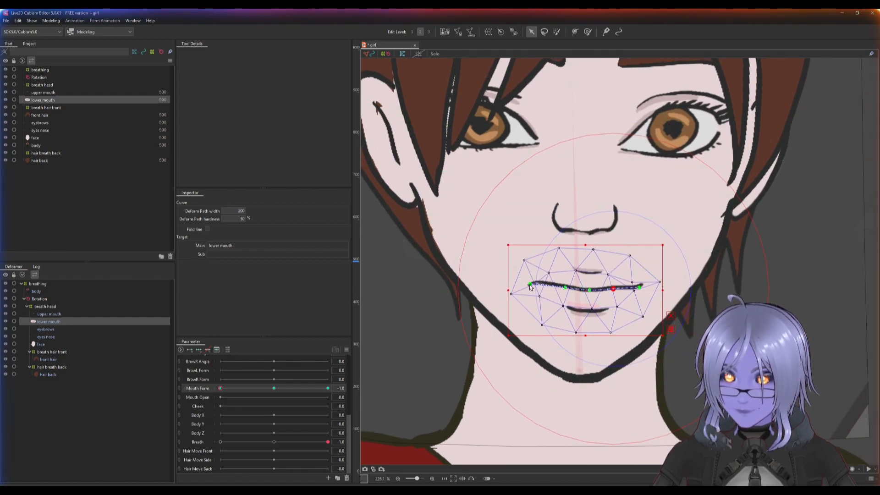
drag(529, 286, 527, 297)
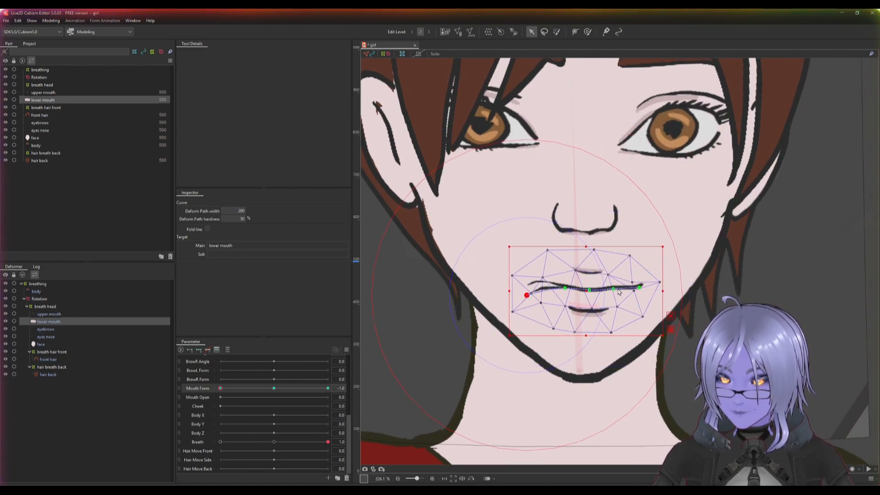
drag(638, 289, 636, 304)
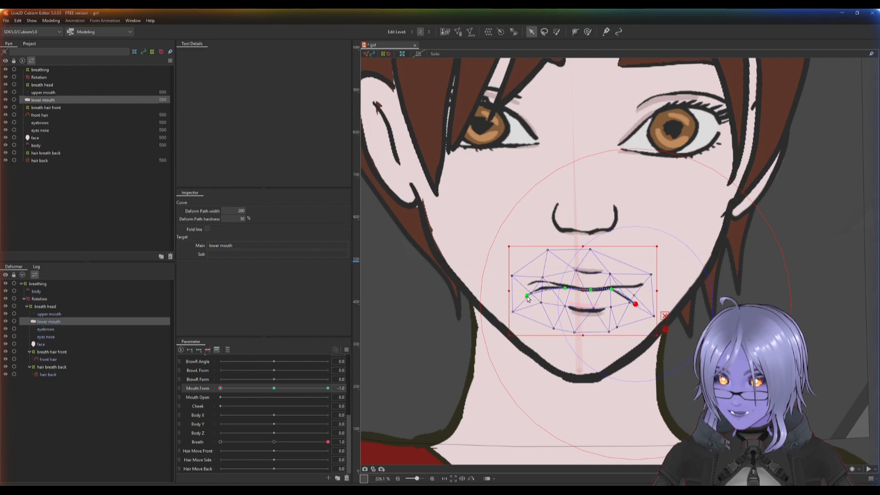
Step: Lower both end points of the upper mouth's deform path to match the lower mouth's frown, and deselect the mesh
click(52, 315)
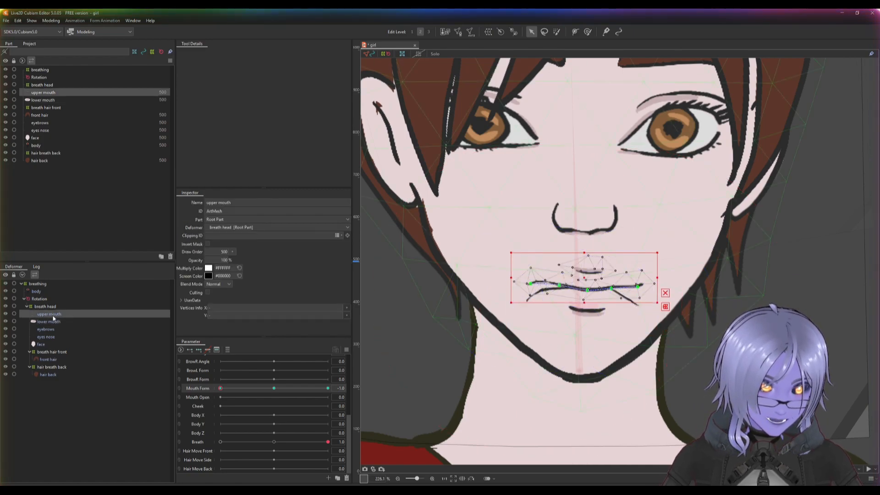
drag(530, 285, 530, 299)
drag(638, 287, 634, 304)
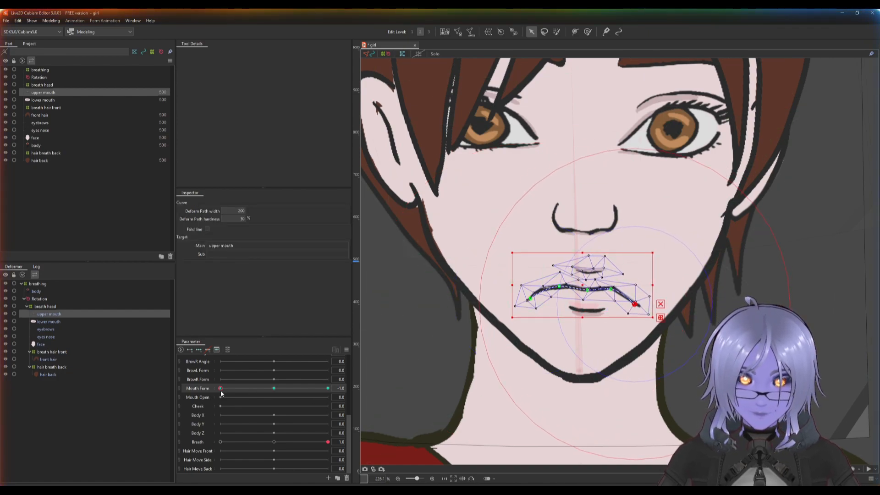
click(403, 343)
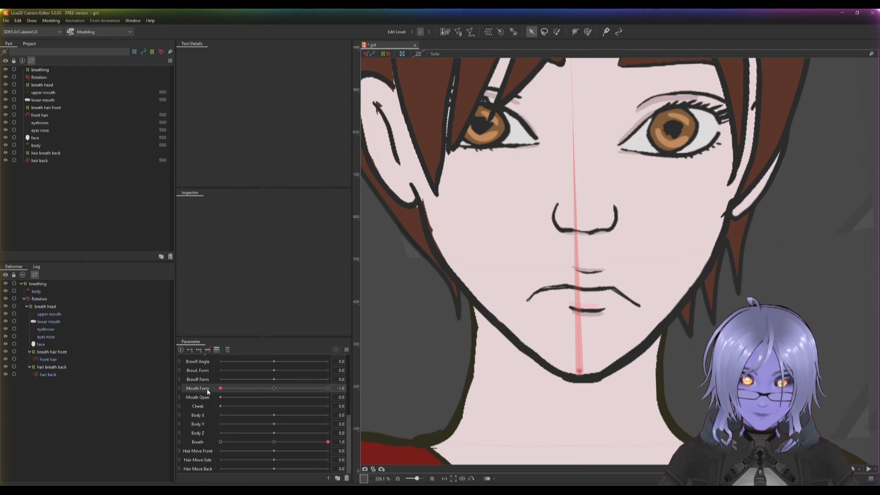
Step: Preview the mouth on the whole figure by moving Mouth Form from -1.0 to 1.0, and return it to 0.0
drag(219, 388, 350, 391)
scroll(497, 402, down, 3)
drag(616, 410, 630, 366)
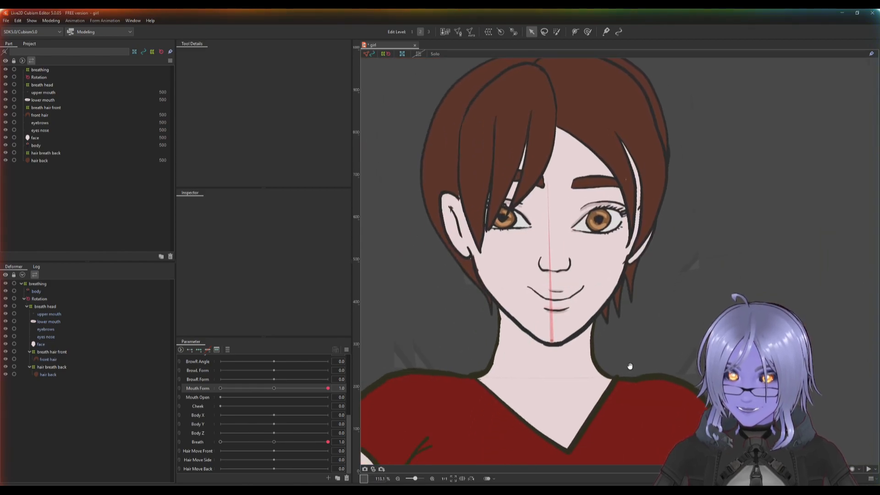
scroll(594, 396, down, 2)
drag(608, 395, 631, 278)
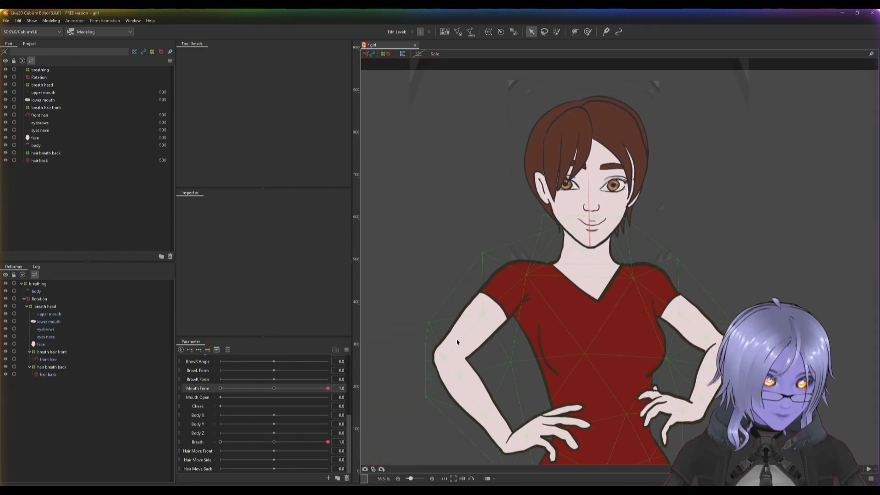
scroll(432, 341, down, 1)
drag(571, 380, 558, 364)
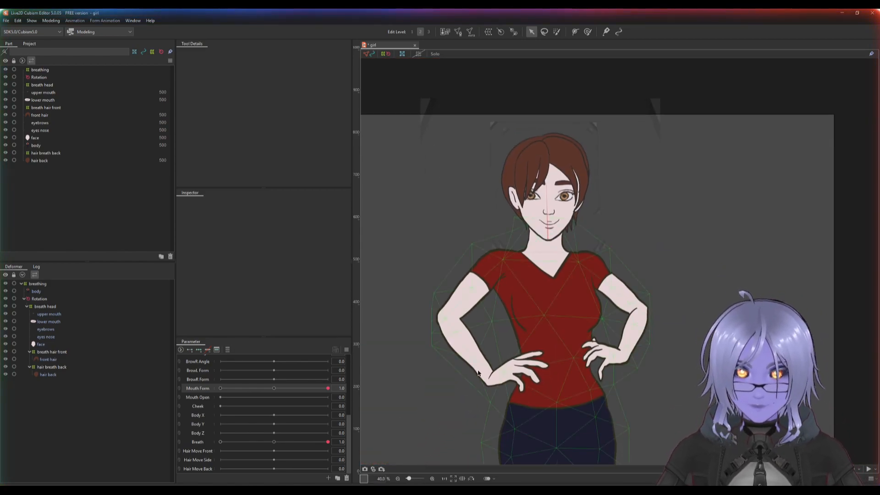
click(274, 388)
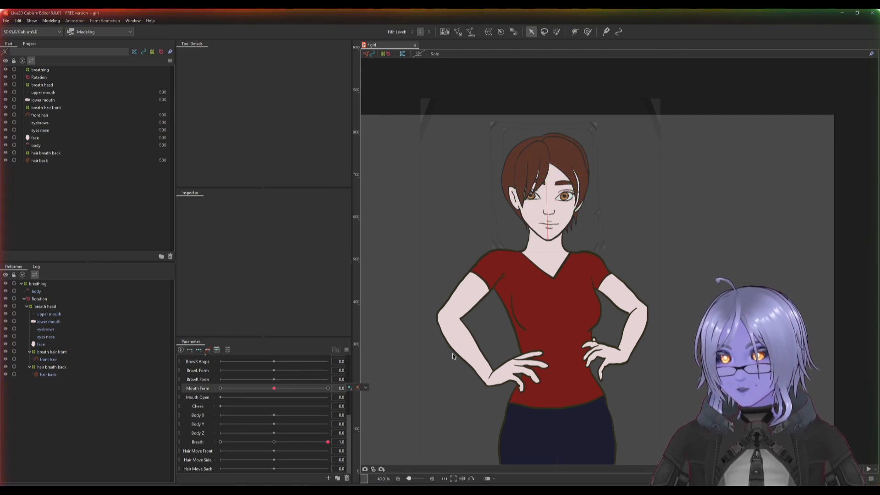
Step: Create a new texture atlas 2048 px wide and 2048 px high with the displayed model images
click(444, 32)
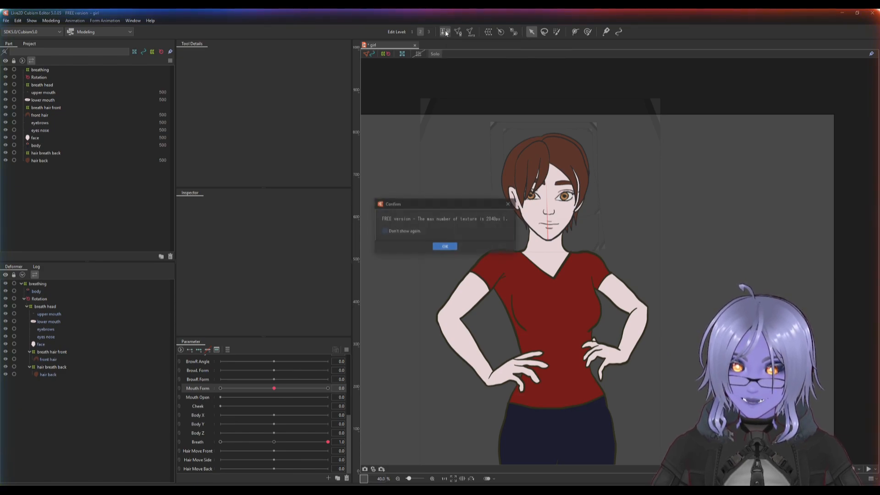
click(445, 247)
click(426, 239)
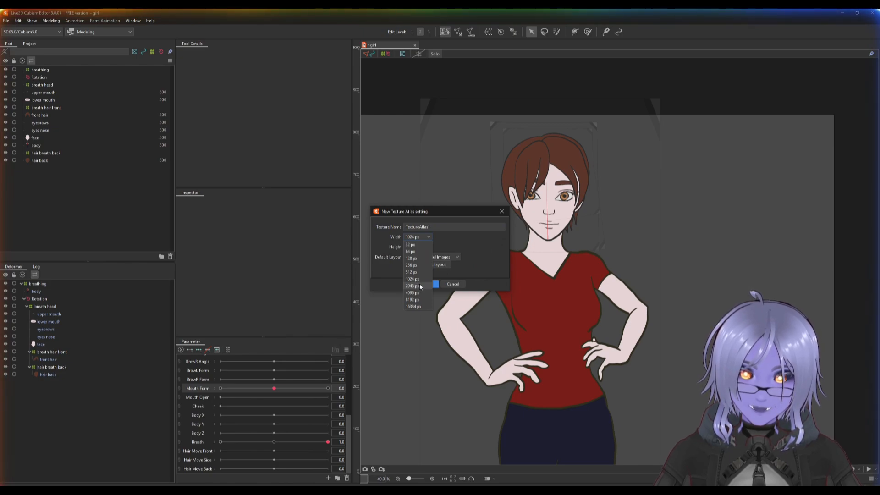
click(419, 285)
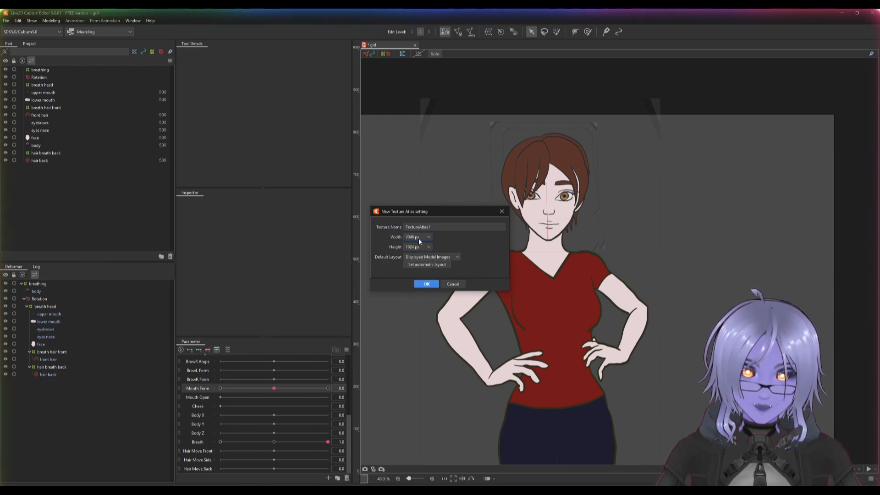
click(417, 247)
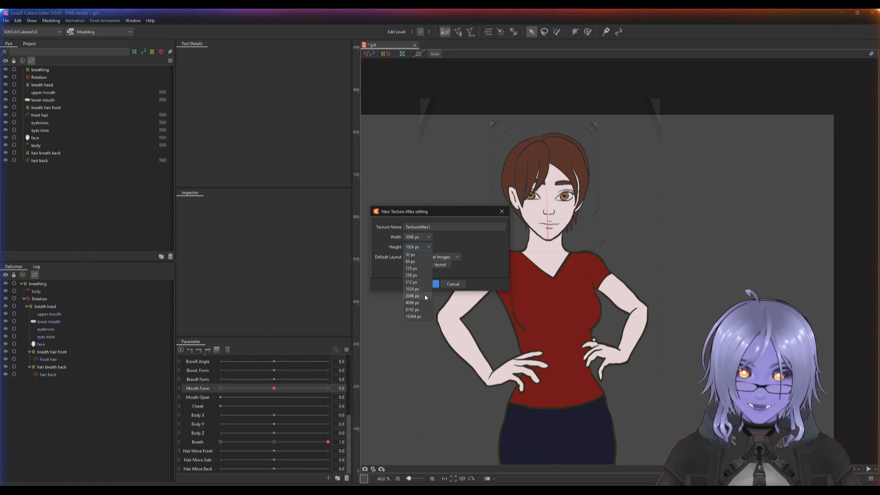
click(424, 296)
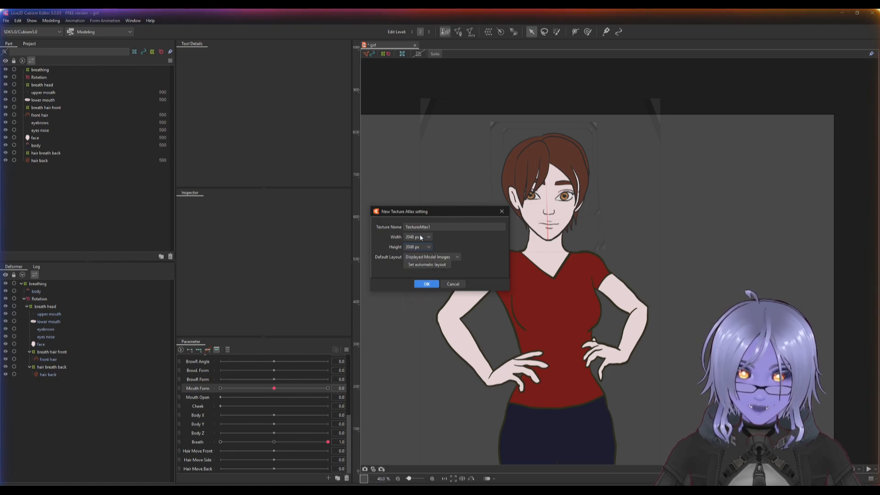
click(426, 284)
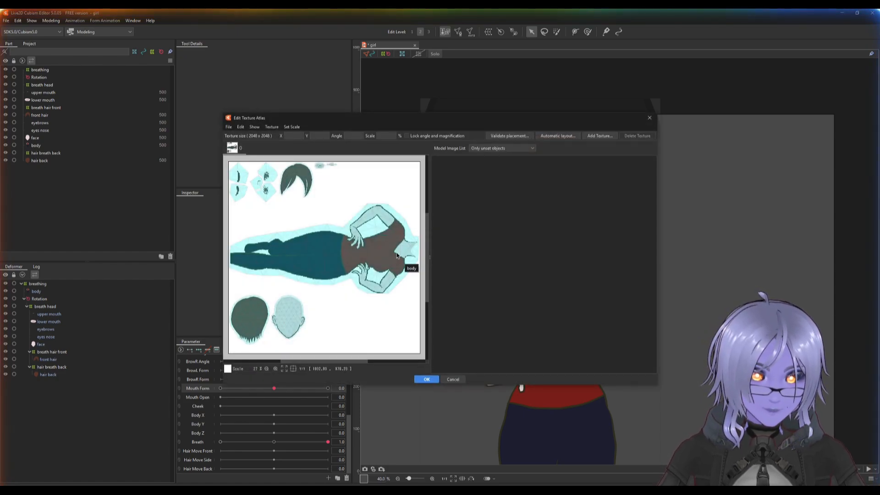
Step: Arrange the atlas parts by automatic layout with a 2 px margin and rotations allowed, and accept the texture atlas
click(568, 137)
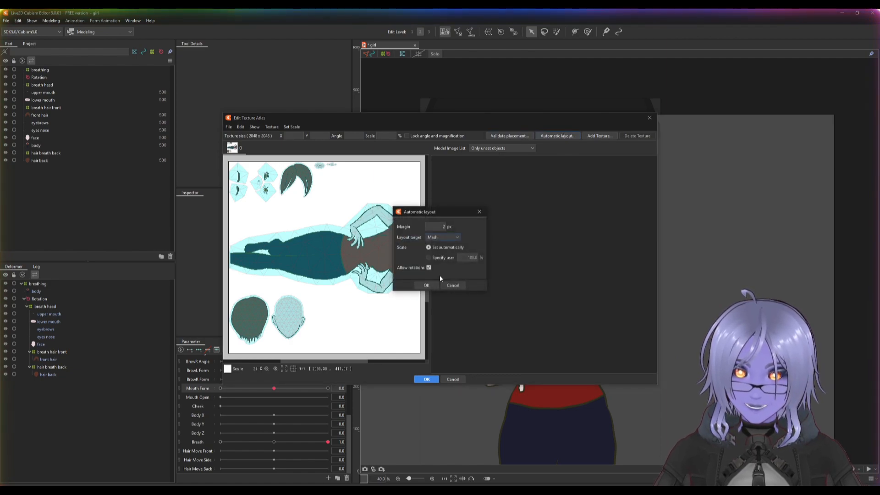
click(425, 287)
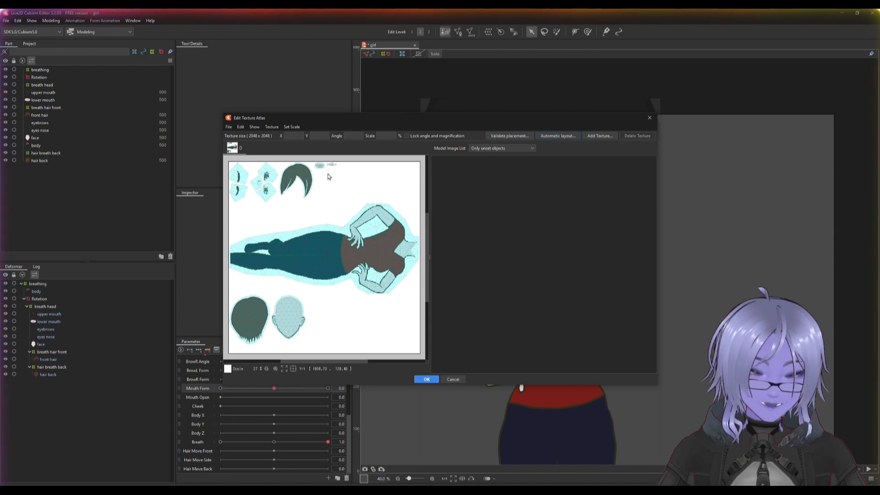
click(427, 380)
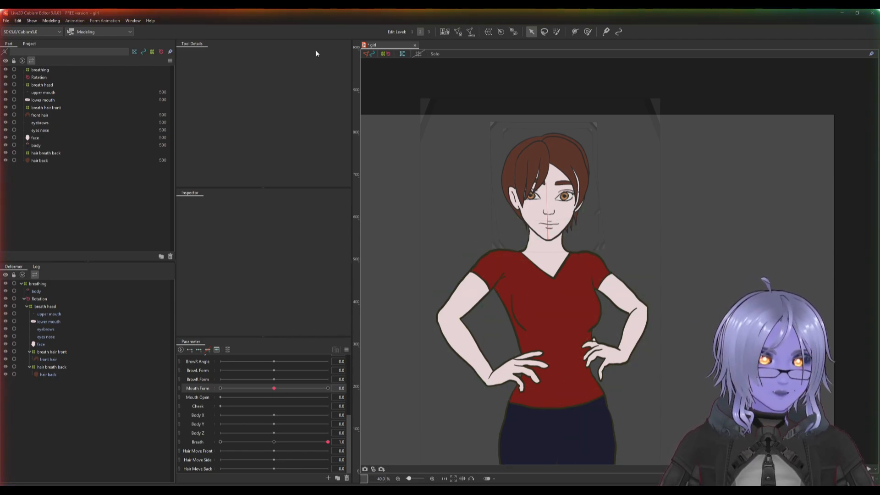
Step: Create a new animation with SDK (Unity) as its target version
click(6, 21)
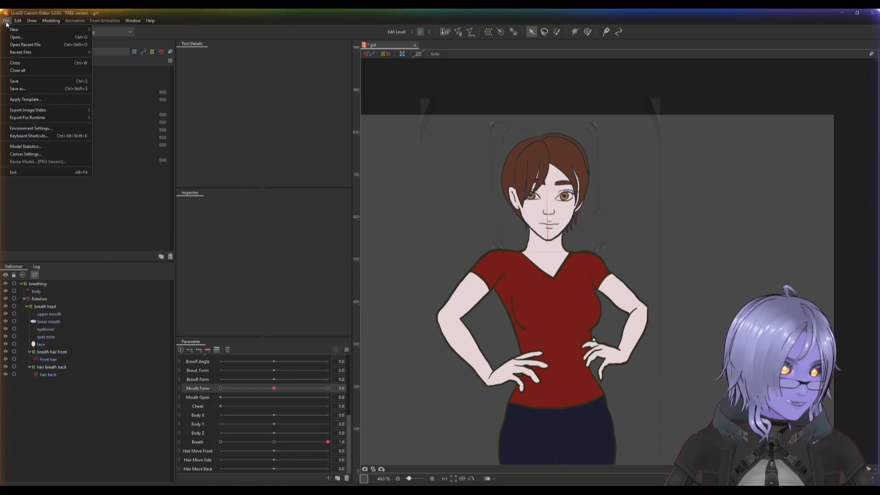
mouse_move(18, 29)
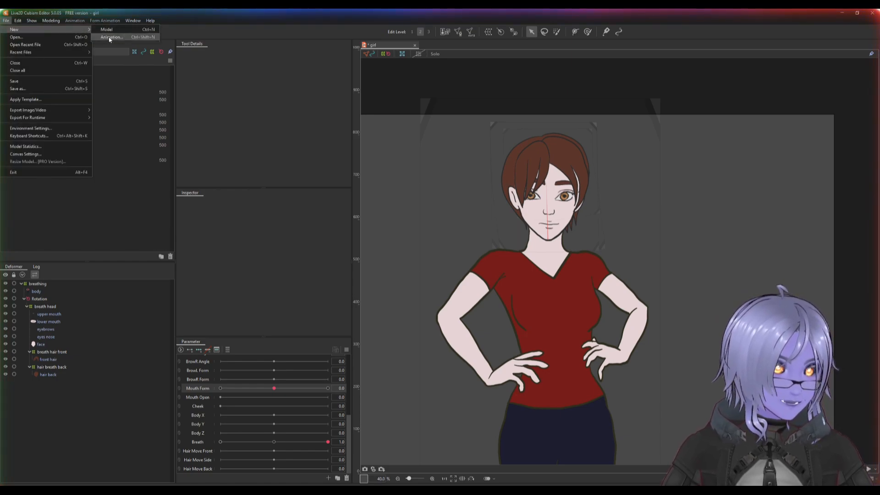
click(124, 37)
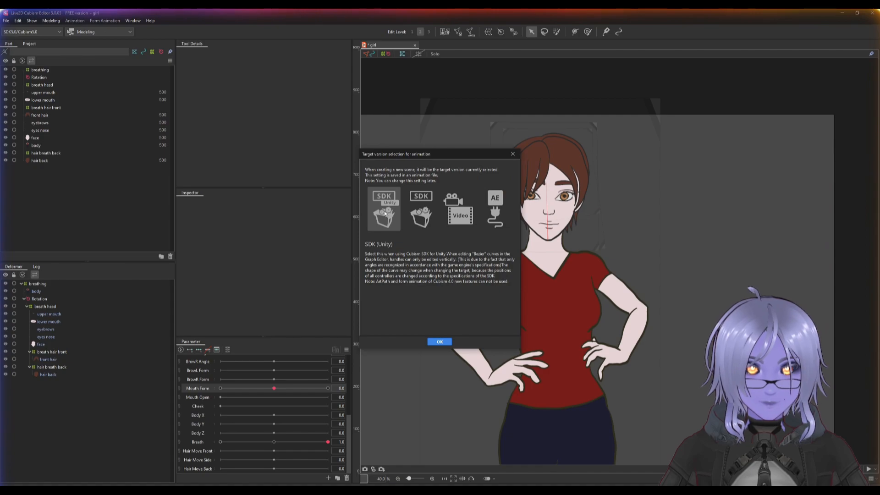
click(436, 341)
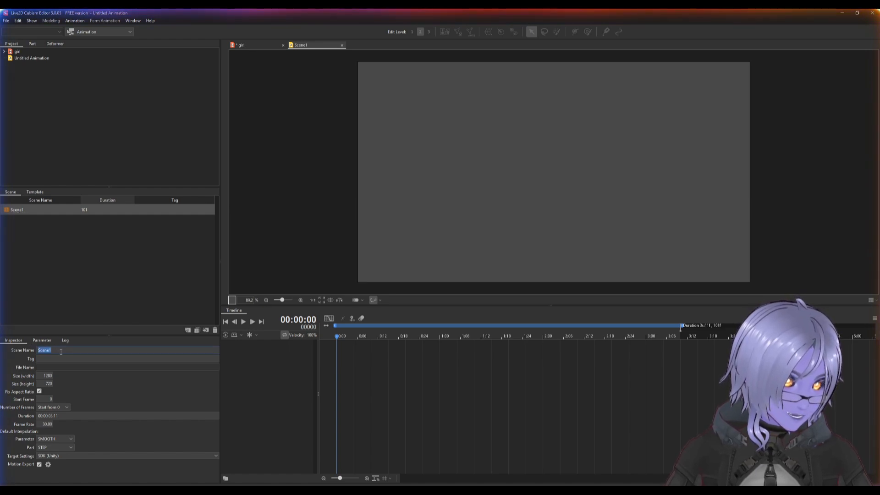
Step: Rename the scene as idle and add the girl model to its timeline, saving the model as girl.cmo3 on the Desktop
key(BackSpace)
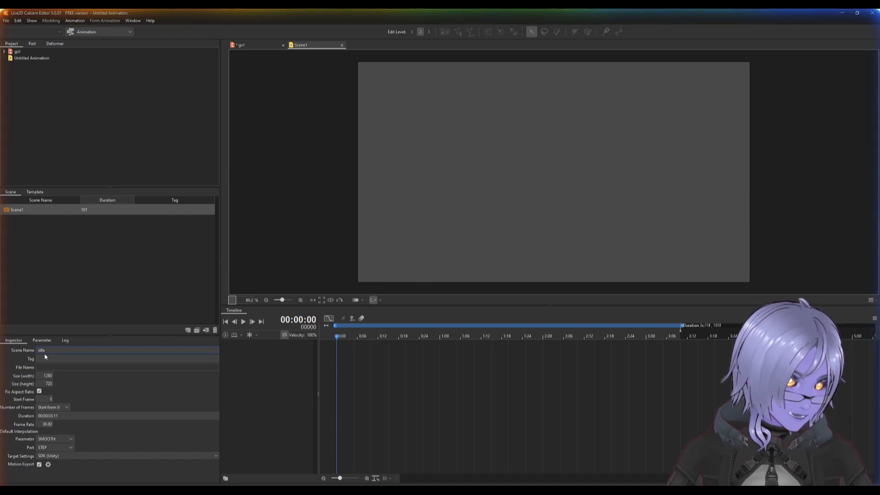
key(Return)
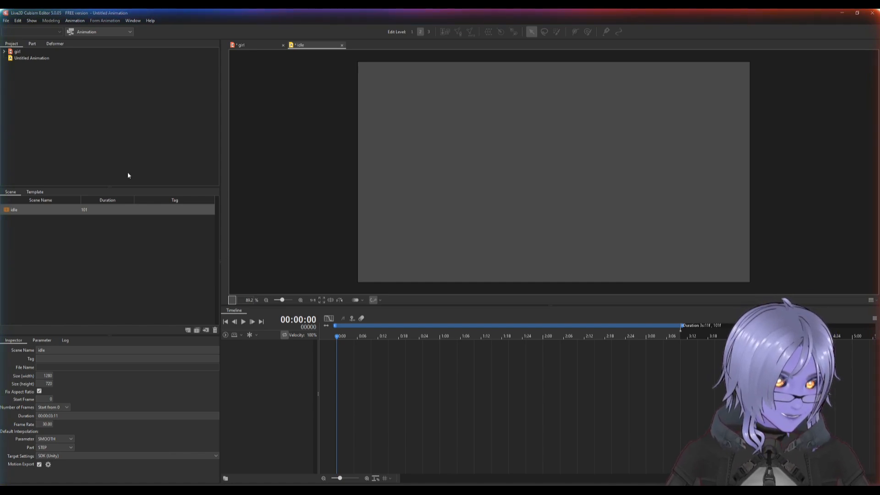
click(18, 51)
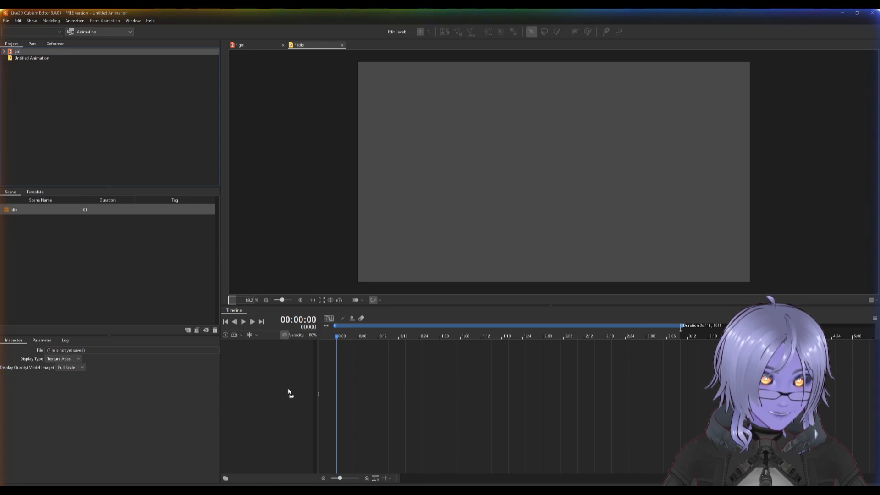
drag(300, 391, 334, 362)
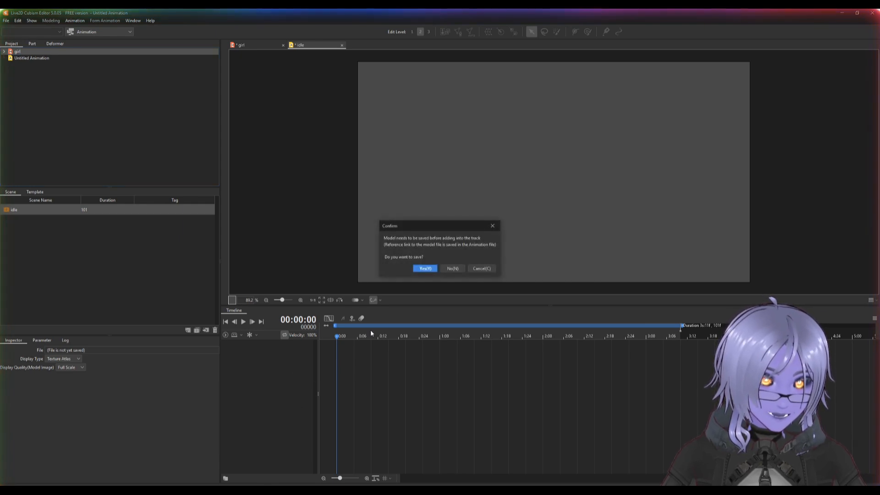
click(421, 268)
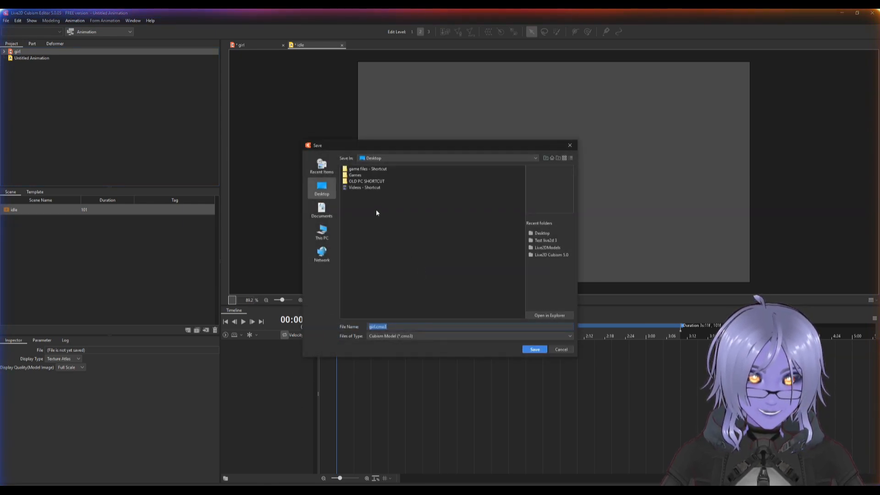
click(530, 349)
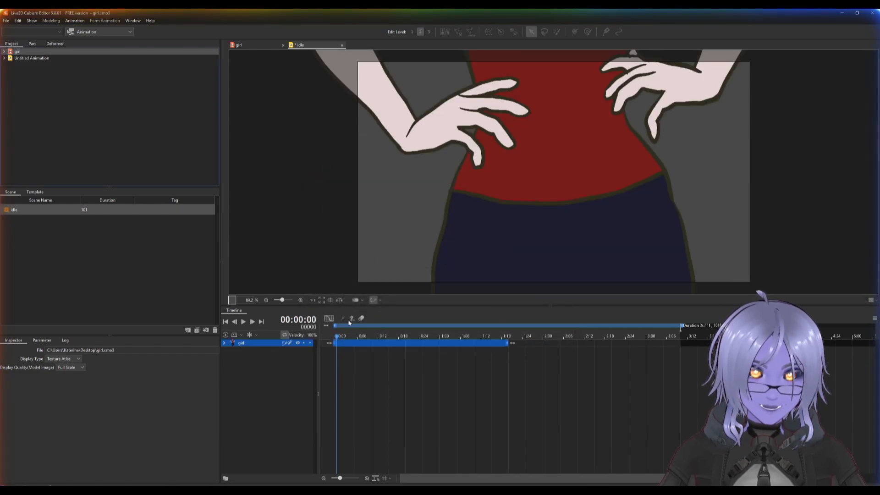
Step: Resize the idle scene to 1920 px wide and 1080 px high, keeping the aspect ratio fixed
click(16, 210)
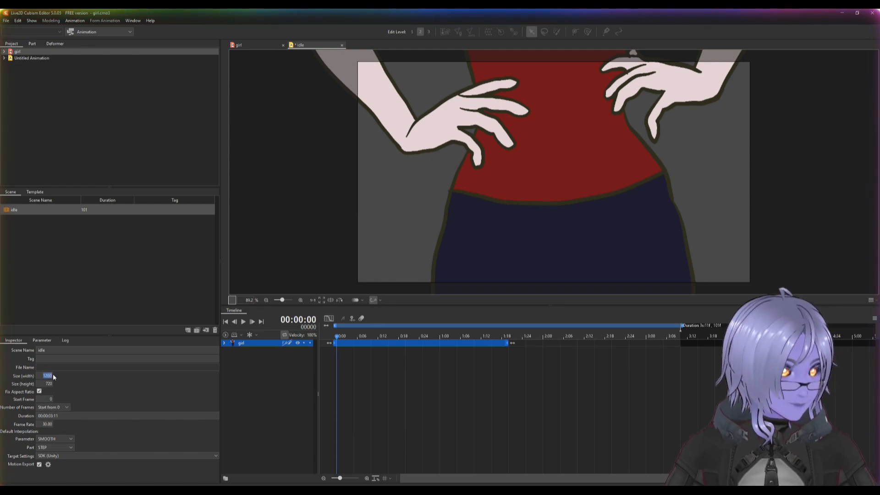
text(19)
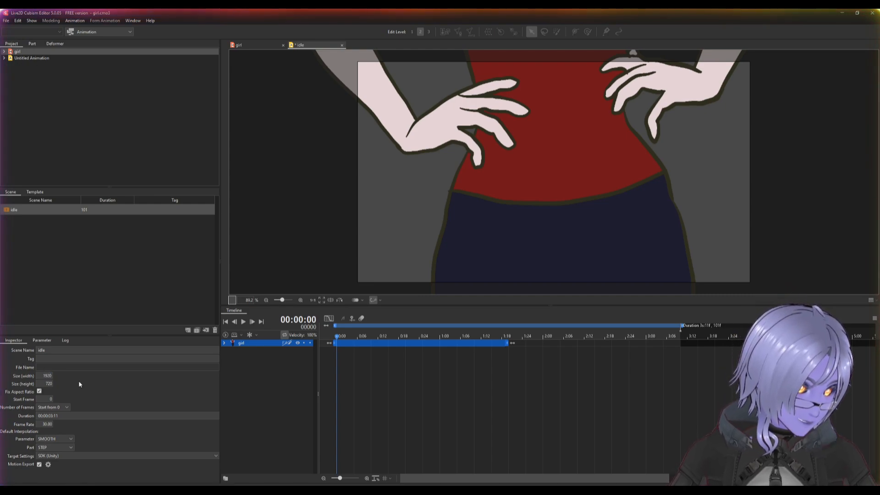
key(Return)
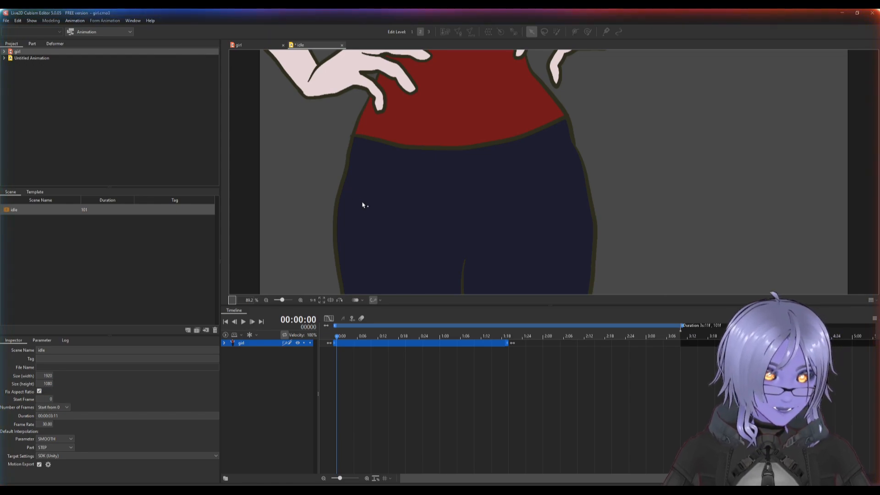
Step: Scale the girl model down to about a third of its size and place it in the left half of the scene frame
scroll(393, 227, down, 3)
scroll(513, 200, down, 3)
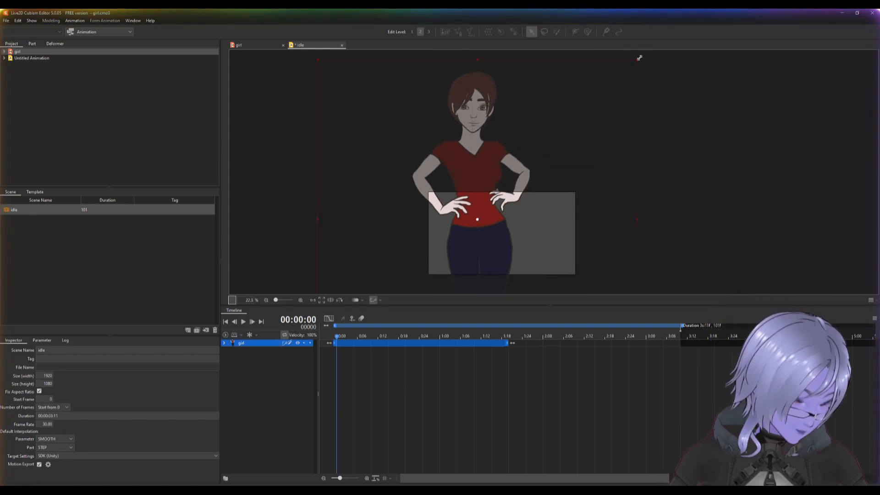
drag(639, 58, 455, 318)
drag(477, 223, 466, 248)
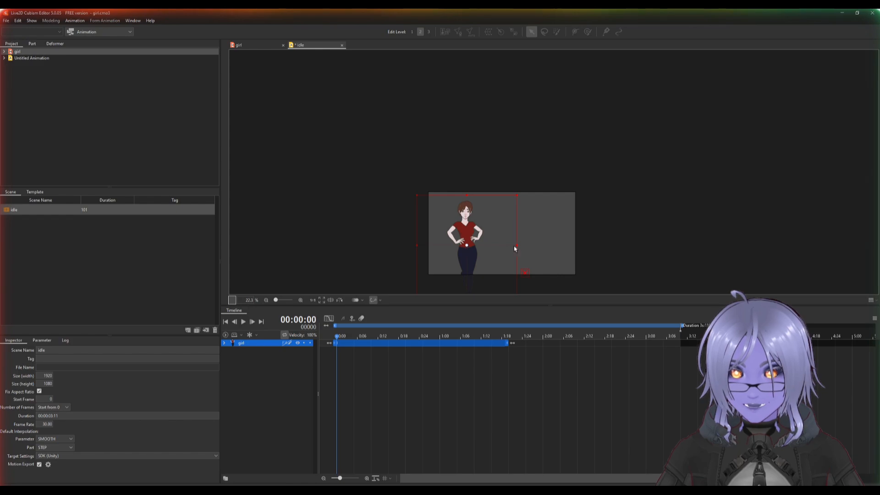
scroll(522, 245, up, 5)
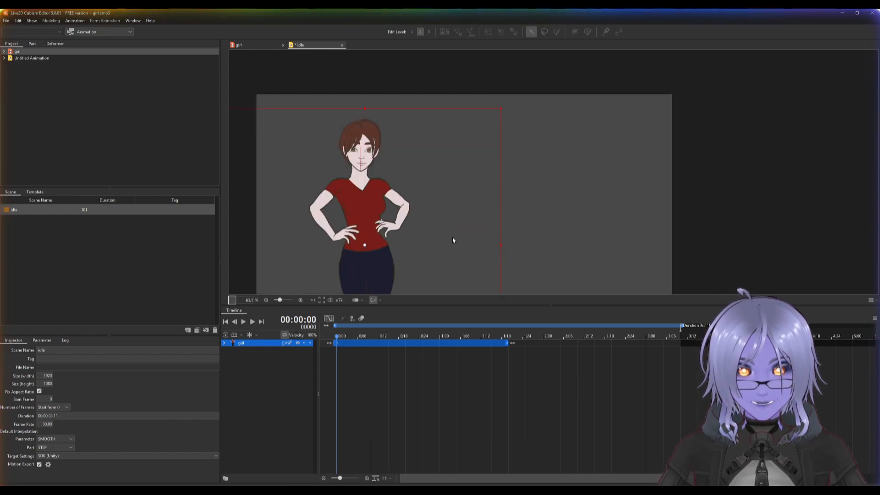
scroll(414, 227, down, 2)
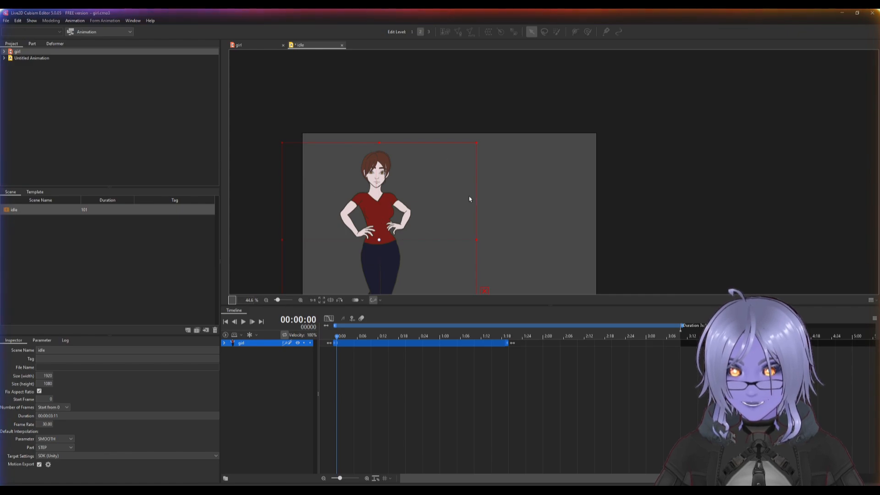
scroll(448, 231, up, 2)
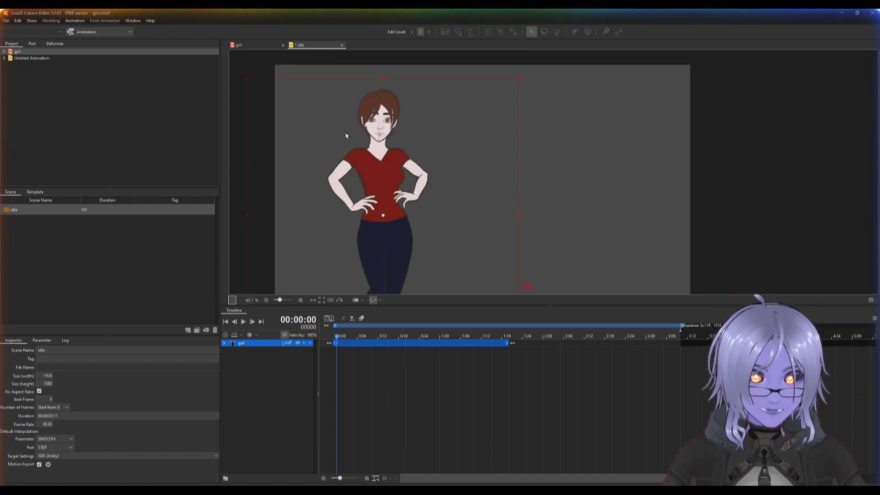
Step: Expand the girl track's Live2D Parameters and extend the track to the end of the scene's duration
click(224, 343)
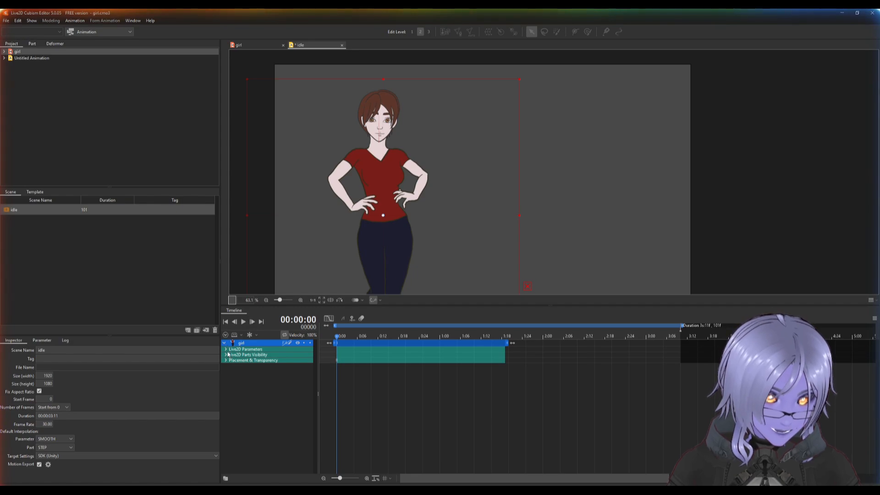
click(226, 349)
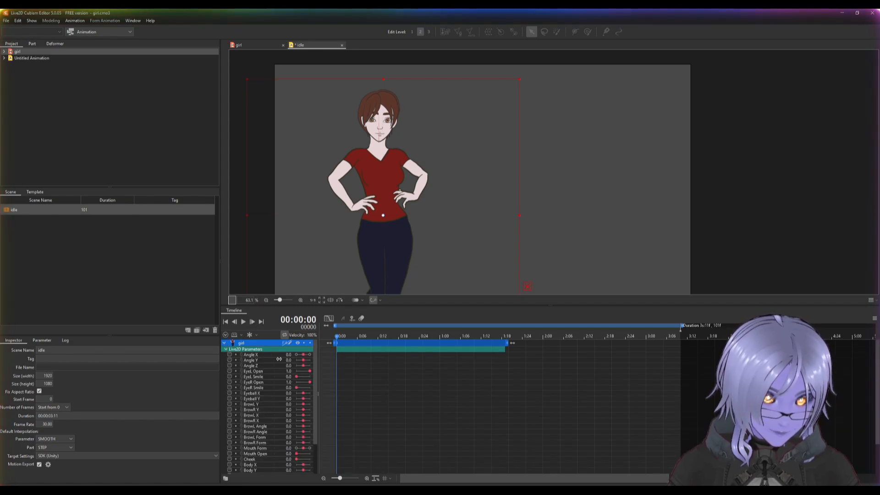
scroll(269, 373, down, 5)
scroll(265, 376, up, 5)
scroll(265, 367, down, 5)
scroll(266, 380, up, 5)
scroll(268, 435, down, 5)
scroll(270, 420, up, 5)
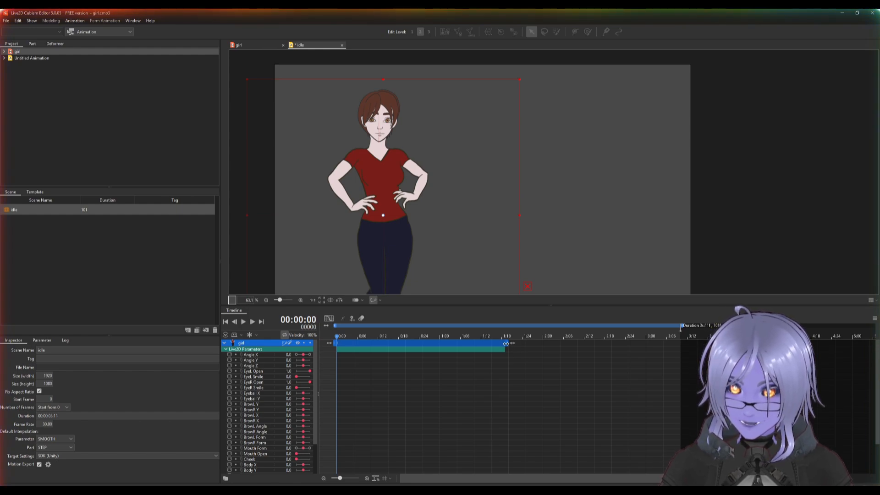
drag(506, 343, 683, 343)
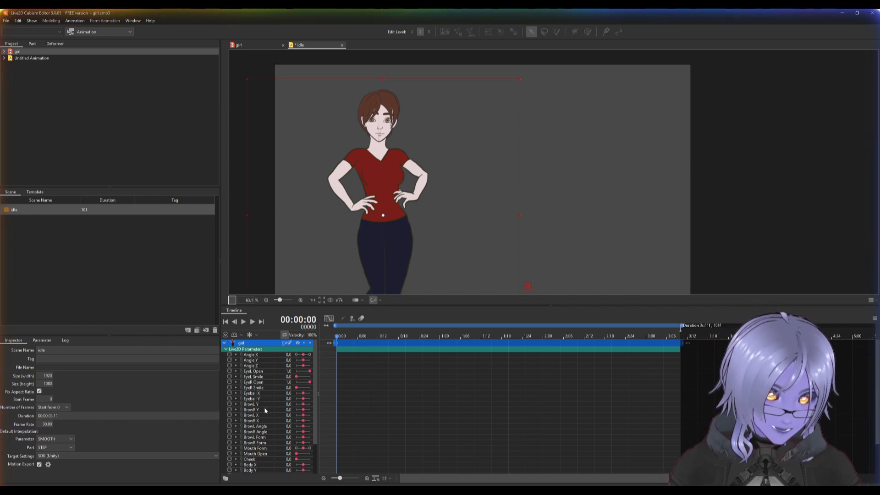
Step: Keyframe the Breath parameter at 0.0 on 0:00, 1.0 on 1:00 and 0.0 on 2:00
scroll(265, 409, down, 3)
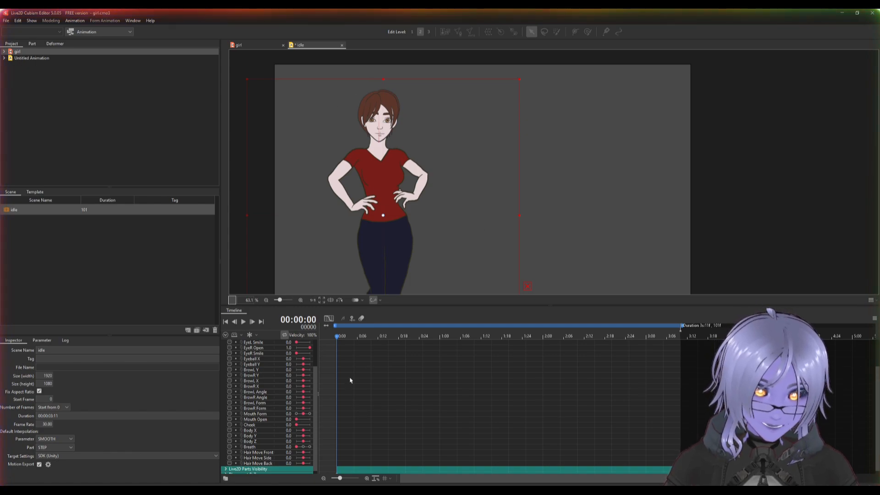
click(296, 448)
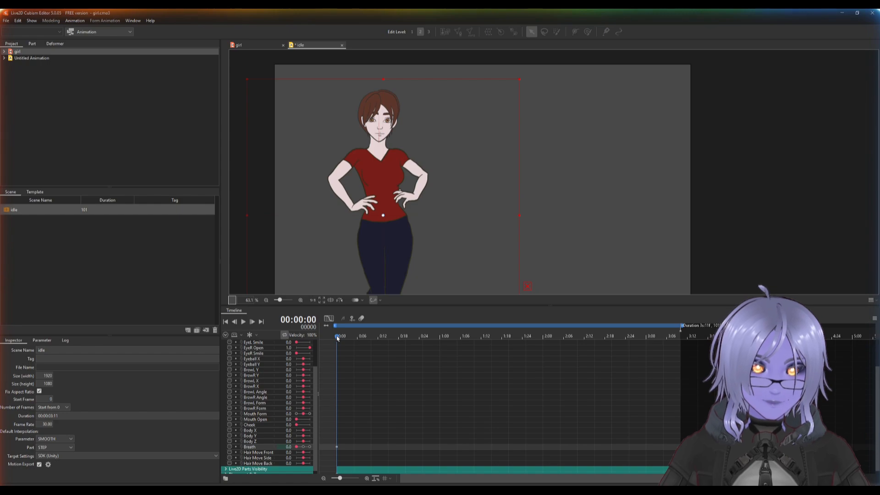
drag(337, 338, 441, 340)
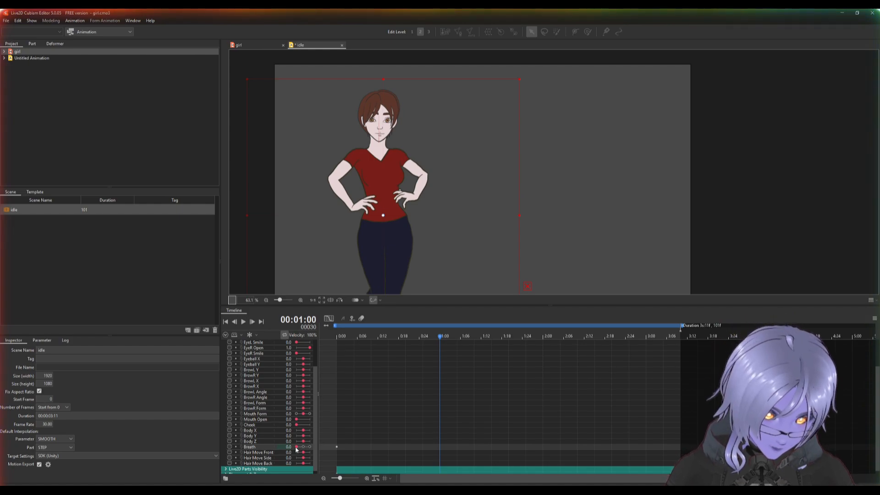
drag(297, 447, 309, 446)
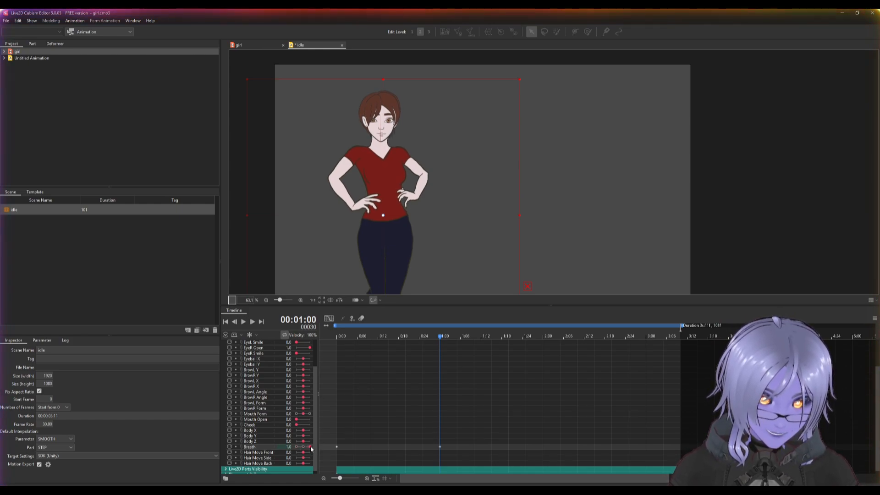
mouse_move(441, 337)
mouse_down()
mouse_move(337, 337)
mouse_move(439, 339)
mouse_move(331, 347)
mouse_move(440, 341)
mouse_up()
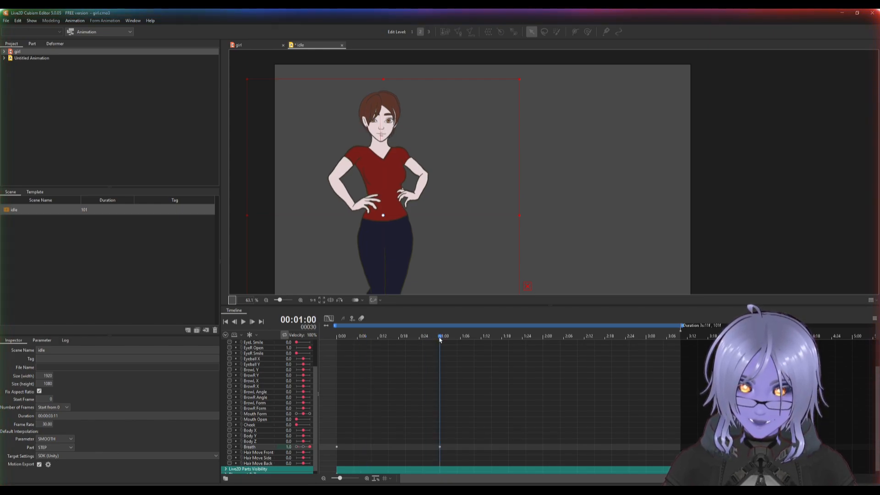
drag(440, 341, 543, 344)
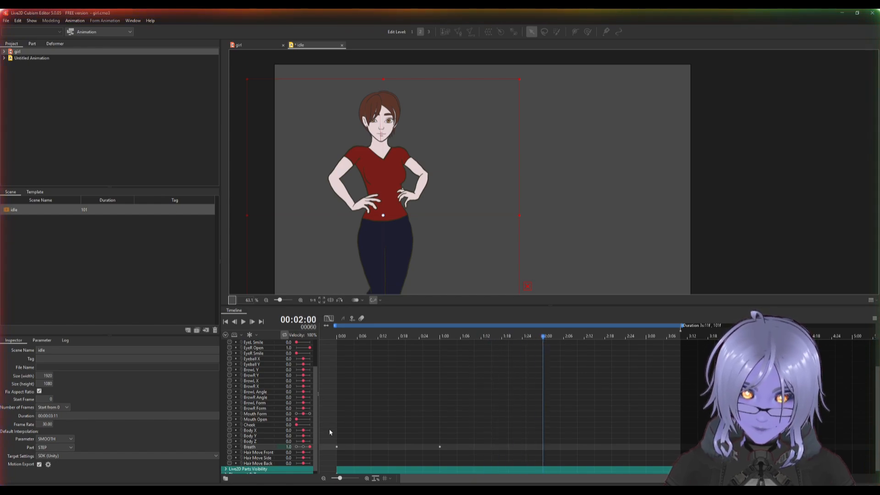
drag(310, 449, 296, 449)
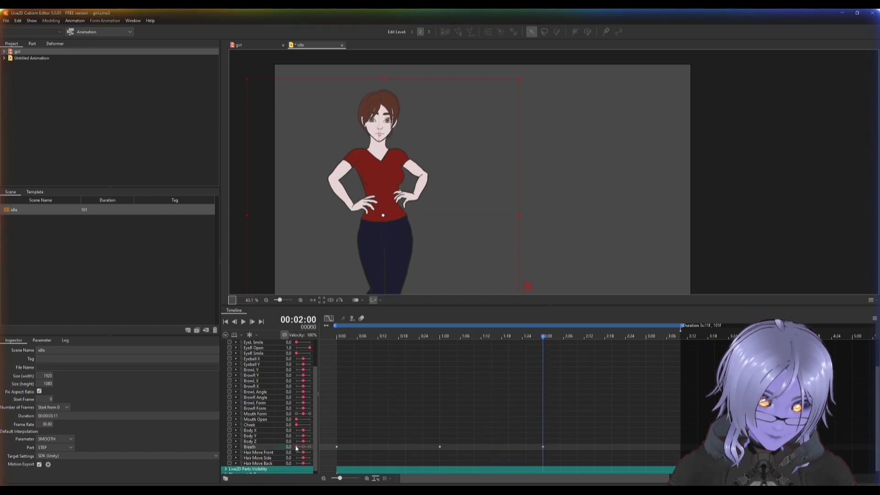
Step: Keyframe the Breath parameter at 1.0 on 2:20 and 0.0 on 3:10, and play the idle animation
drag(545, 339, 613, 366)
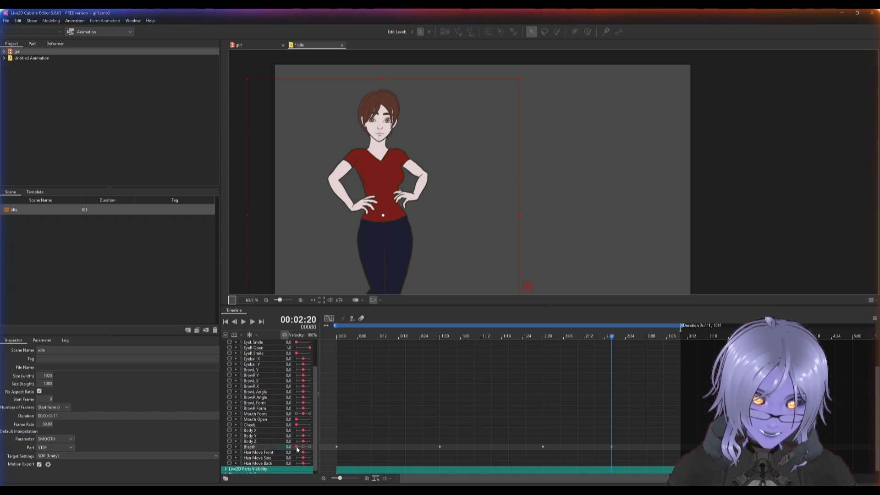
drag(297, 447, 311, 447)
drag(612, 338, 680, 341)
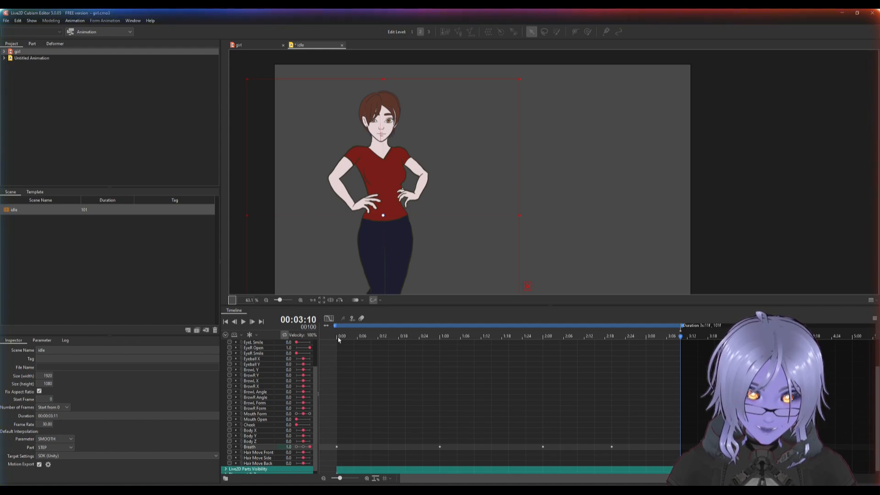
drag(310, 447, 295, 447)
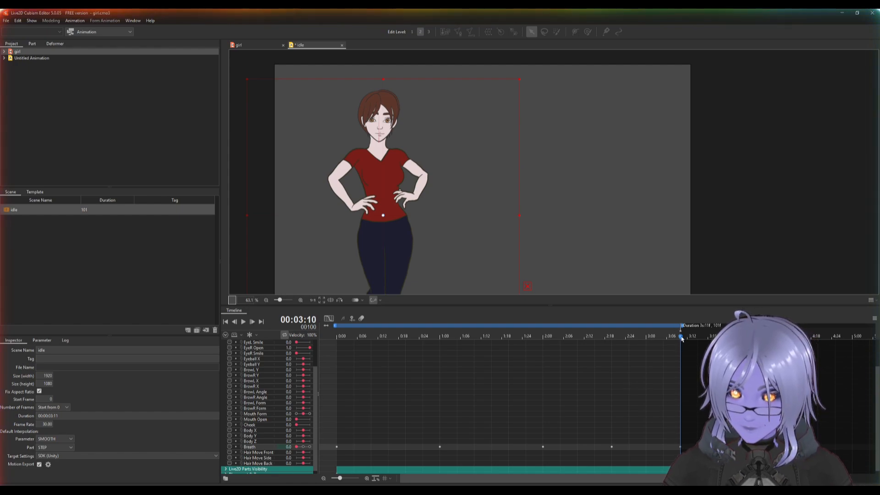
click(243, 322)
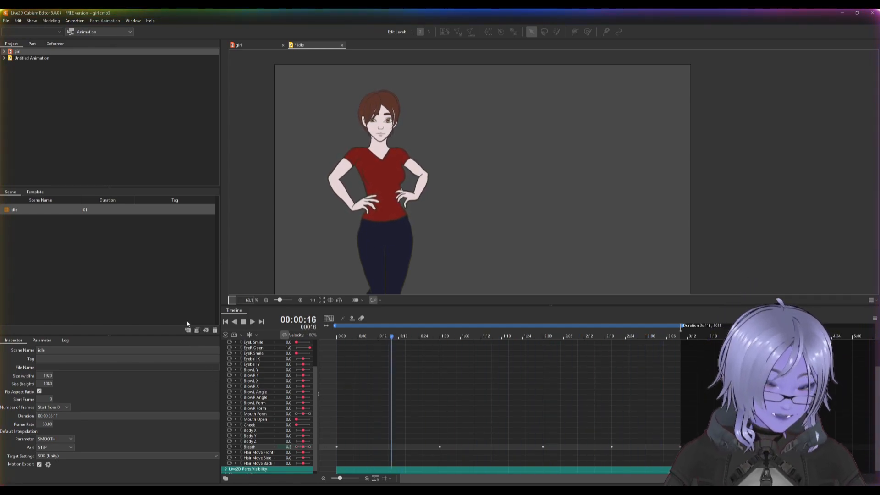
Step: Stop the playback and duplicate the idle scene under the scene name happy
click(42, 214)
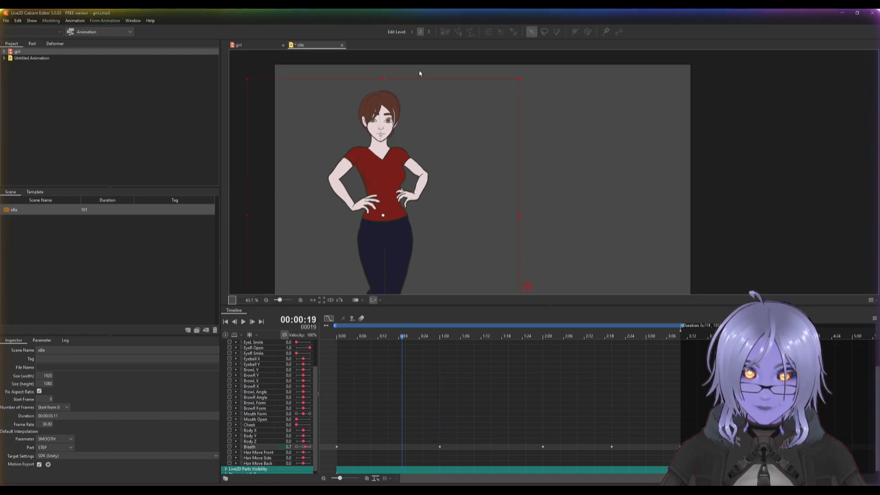
click(197, 331)
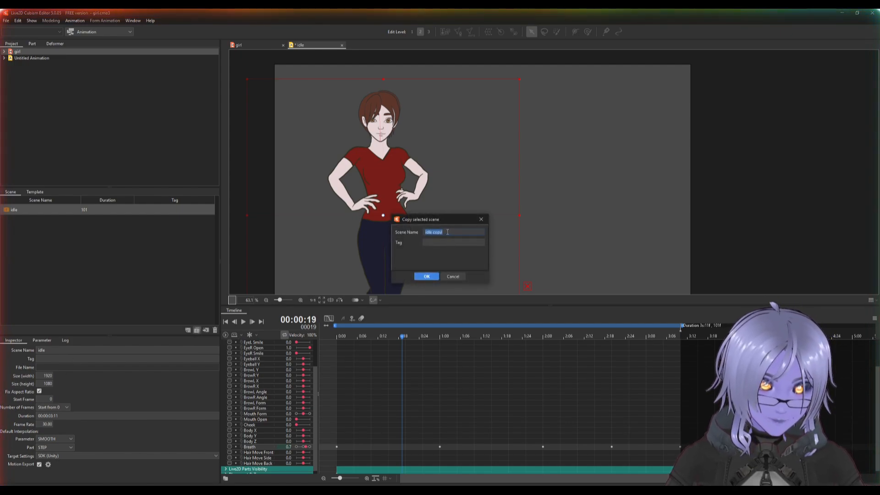
text(h)
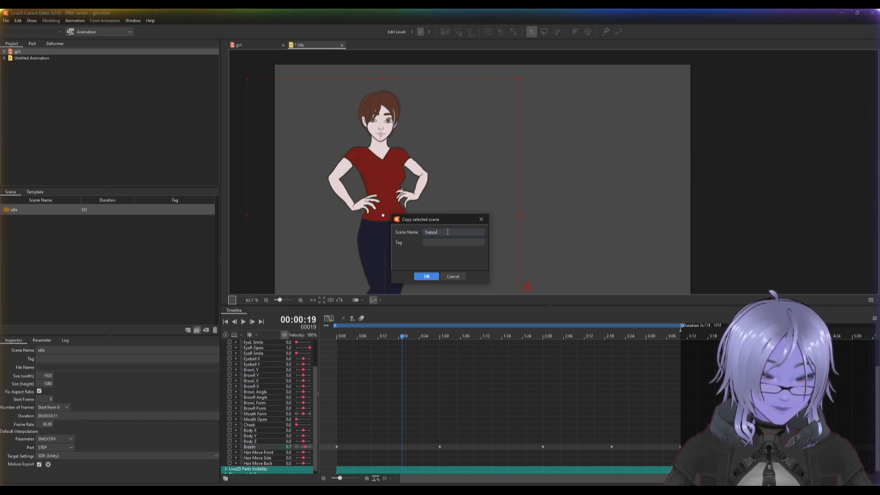
text(appy)
click(426, 276)
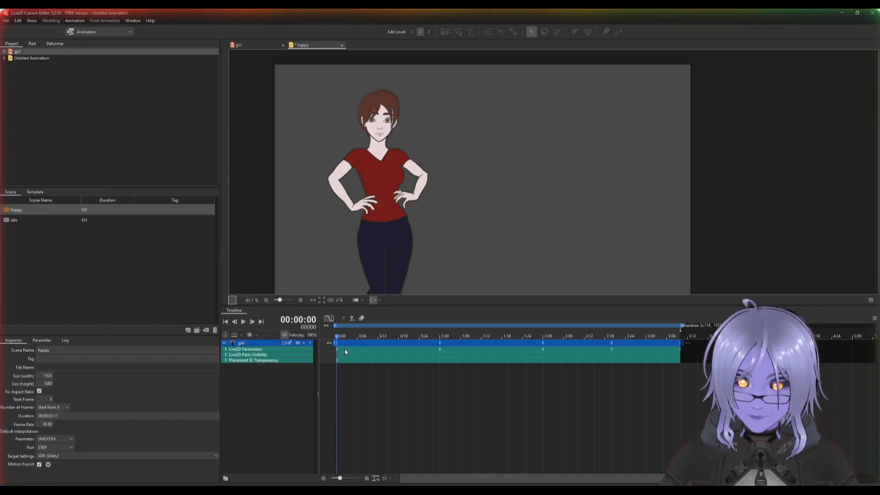
Step: Keyframe the happy scene's Mouth Form parameter at 1.0 on 0:00, then play the animation and stop it
mouse_move(337, 338)
mouse_down()
mouse_move(682, 343)
mouse_move(336, 355)
mouse_move(681, 351)
mouse_move(336, 341)
mouse_up()
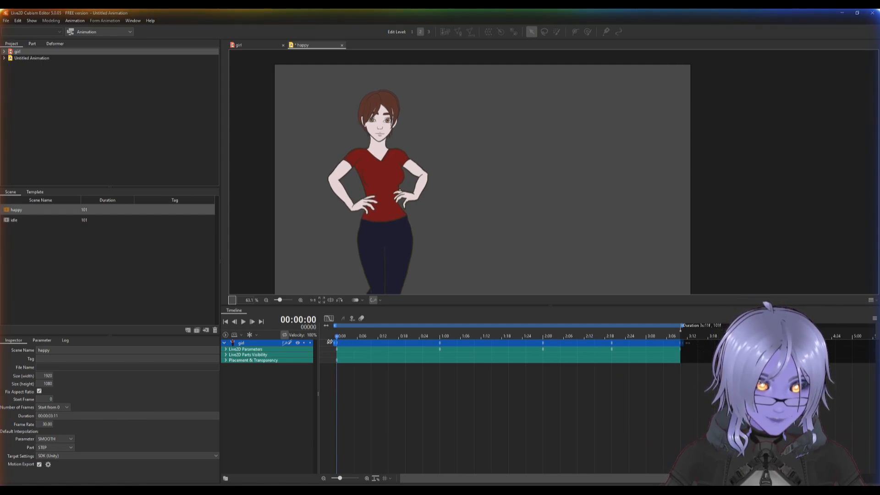
click(226, 349)
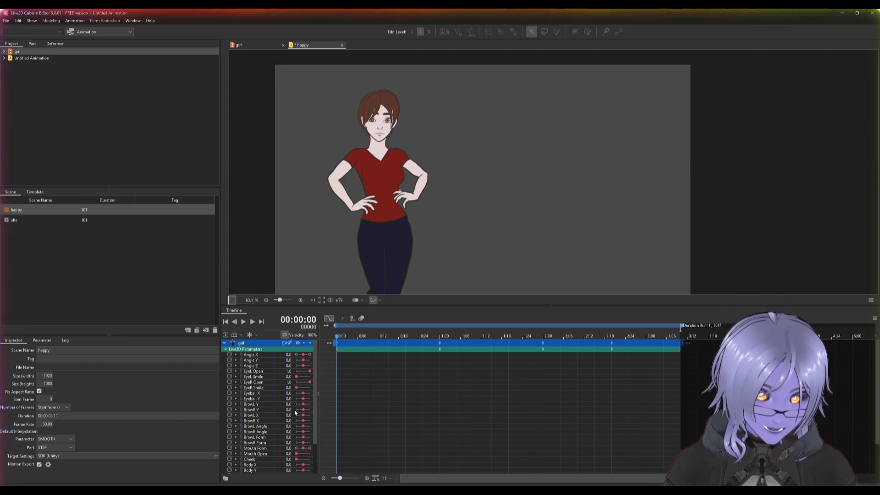
scroll(283, 430, down, 2)
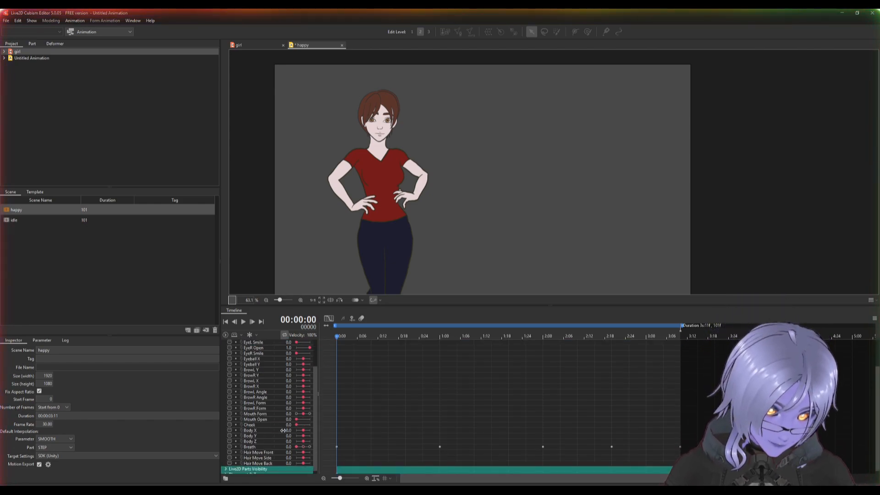
click(262, 414)
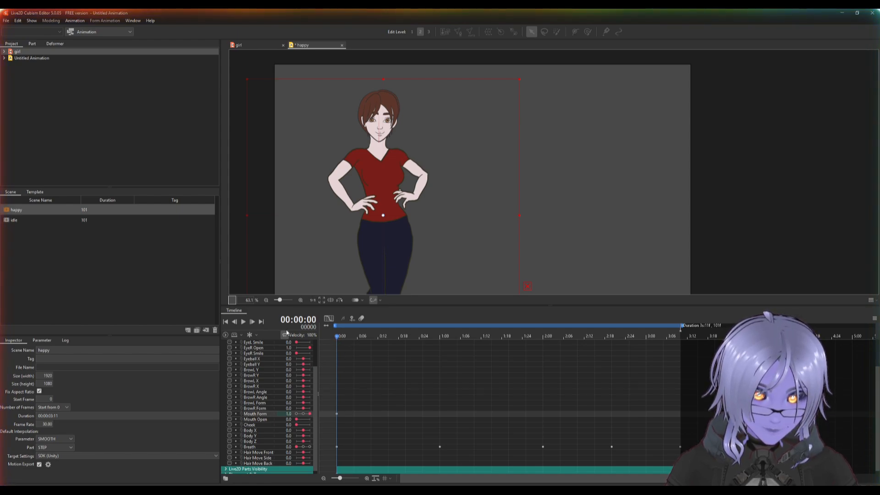
click(243, 321)
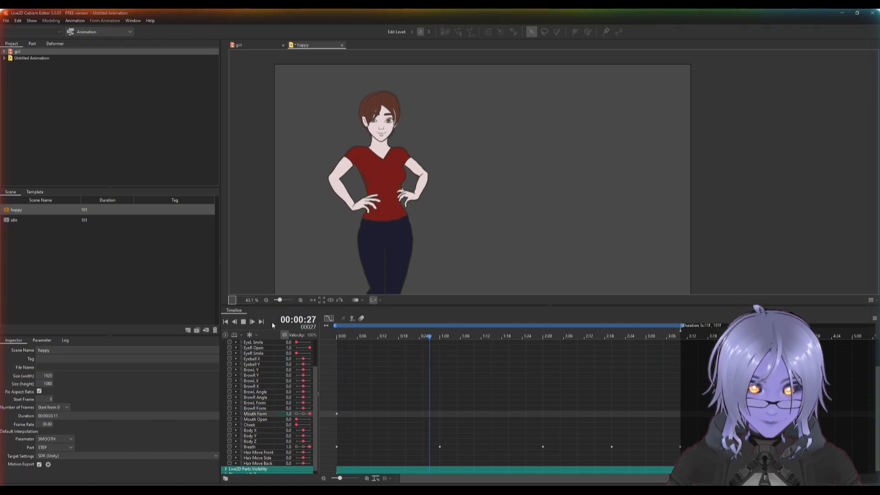
click(243, 321)
Step: Duplicate the idle scene under the scene name sad
click(21, 223)
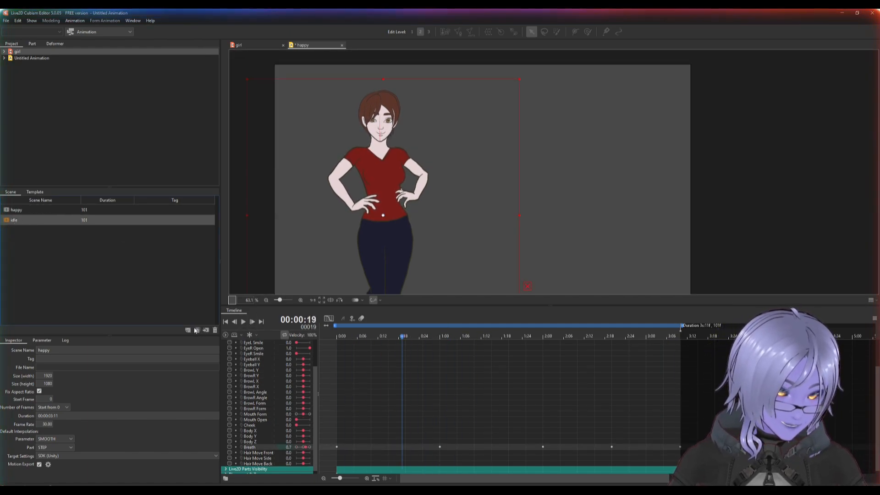
click(197, 330)
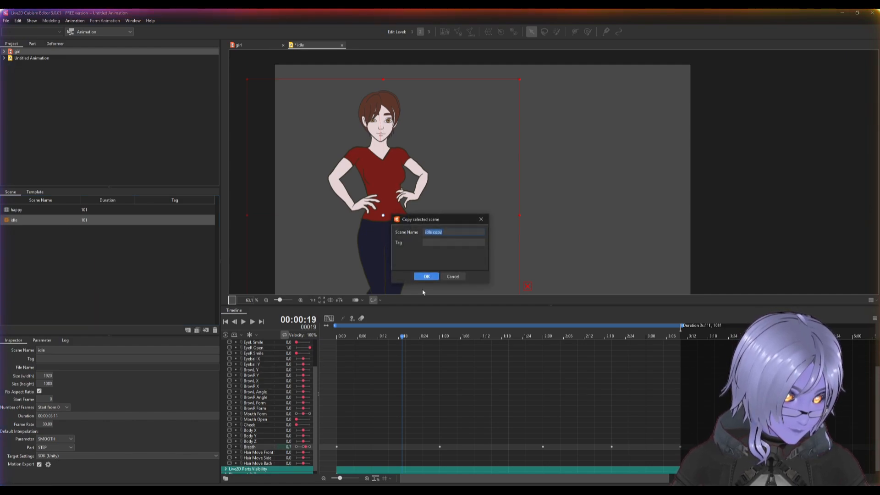
text(sad)
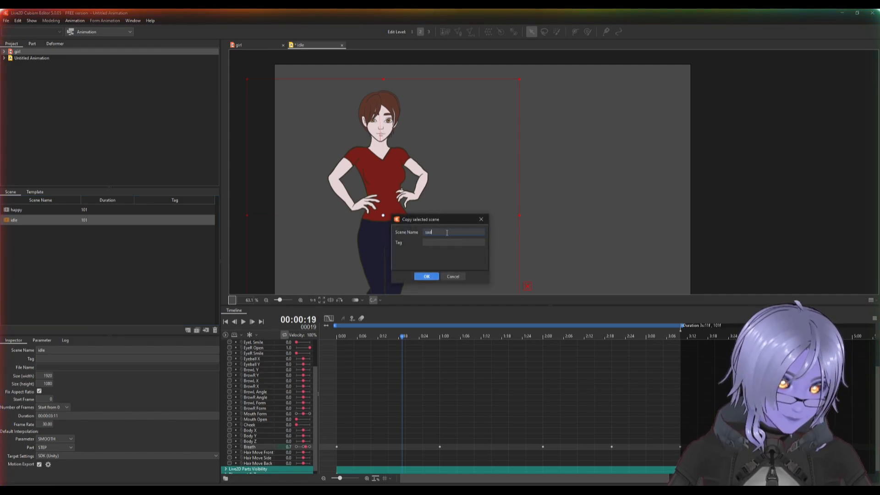
click(423, 278)
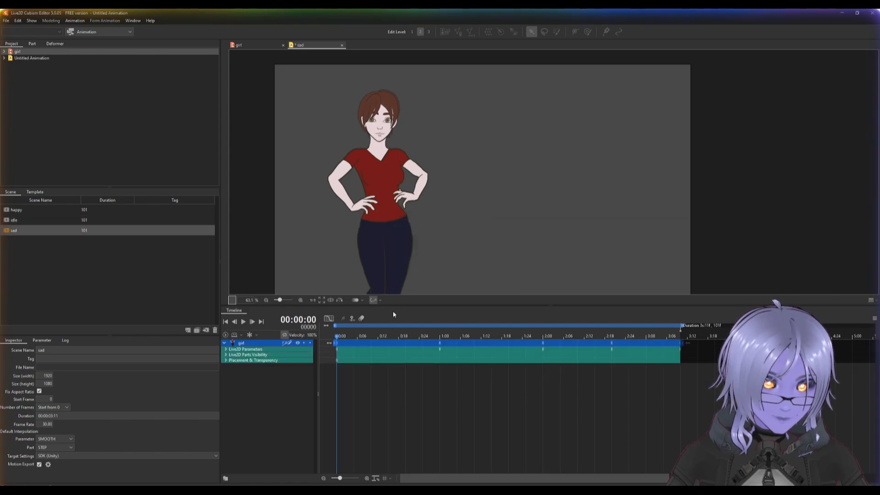
Step: Keyframe the sad scene's Mouth Form parameter at -1.0 on 0:00, then play the animation and stop it
click(226, 350)
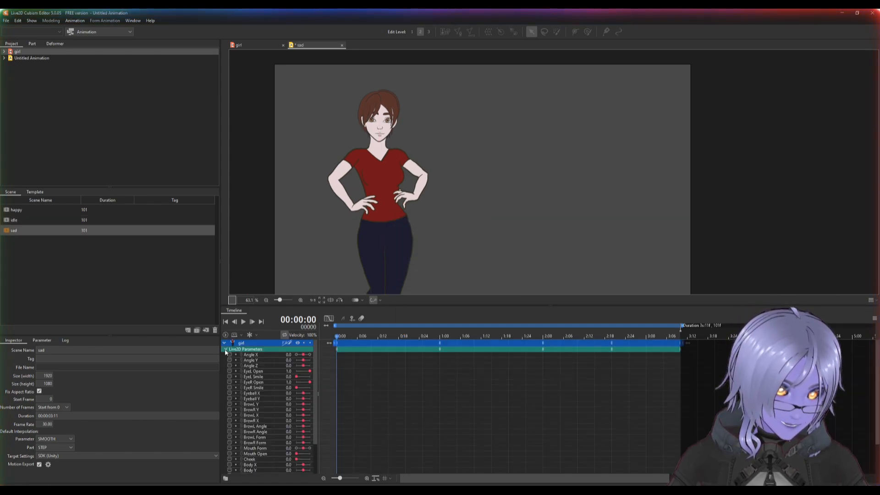
scroll(262, 381, down, 3)
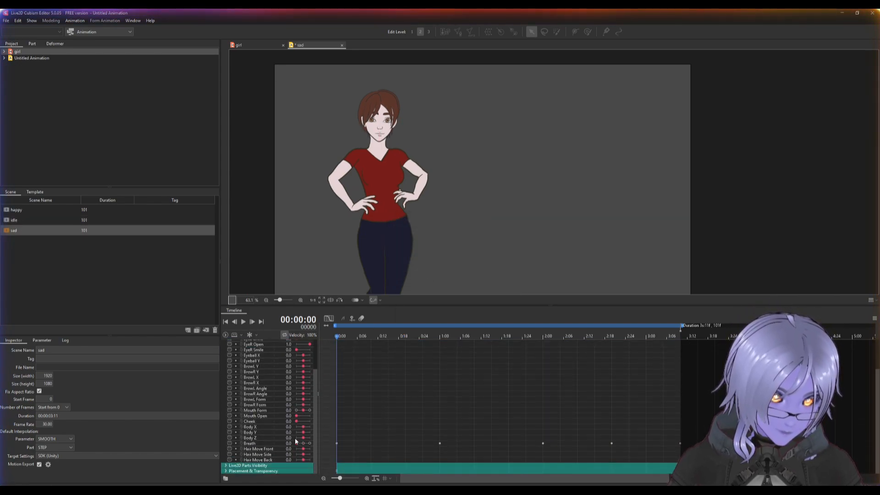
drag(304, 412, 296, 414)
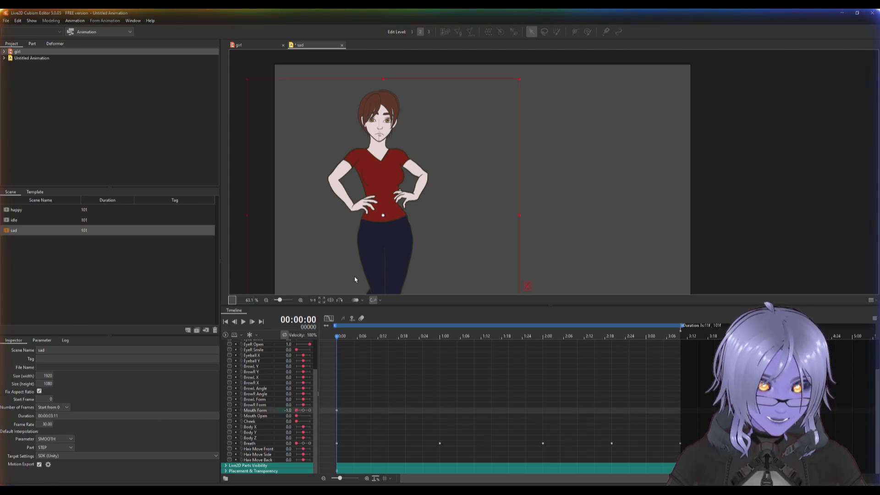
click(244, 324)
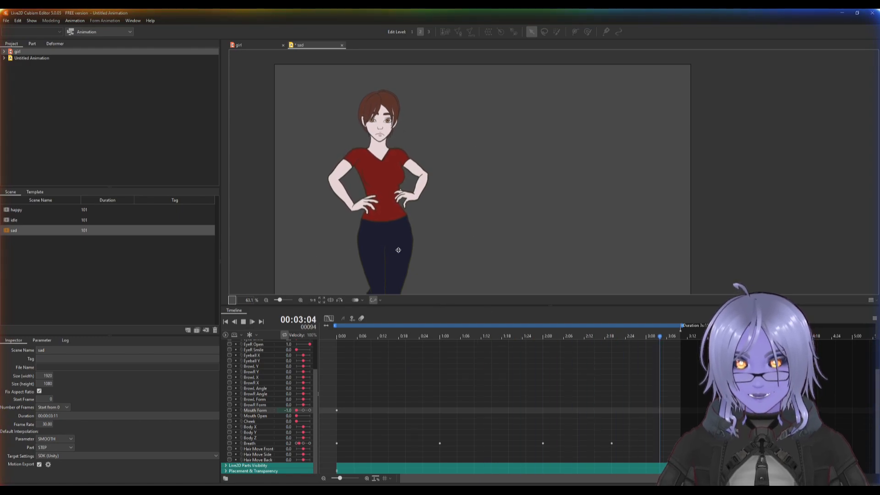
click(244, 322)
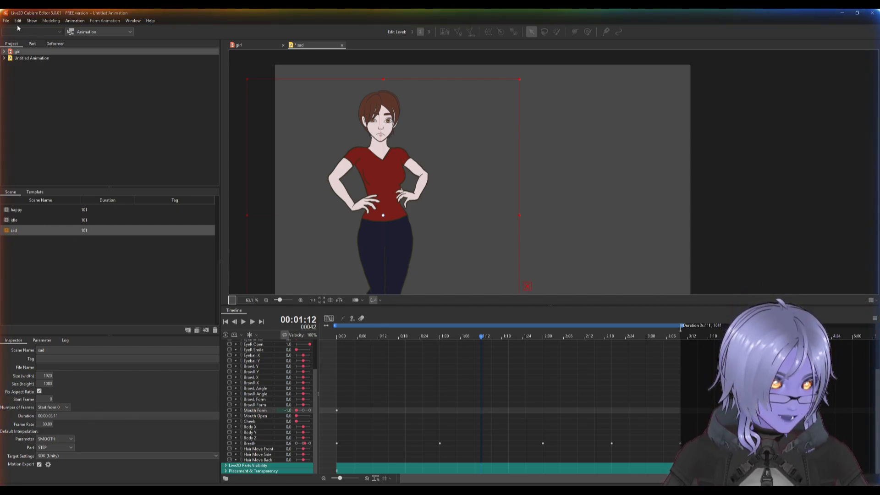
Step: Export the runtime motion files for all scenes of the girl model, keeping the default motion data settings
click(6, 21)
mouse_move(48, 119)
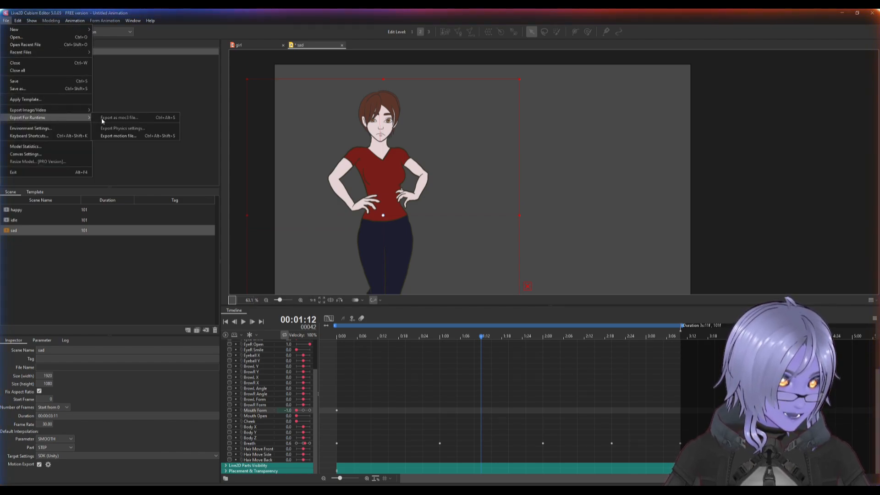
click(120, 136)
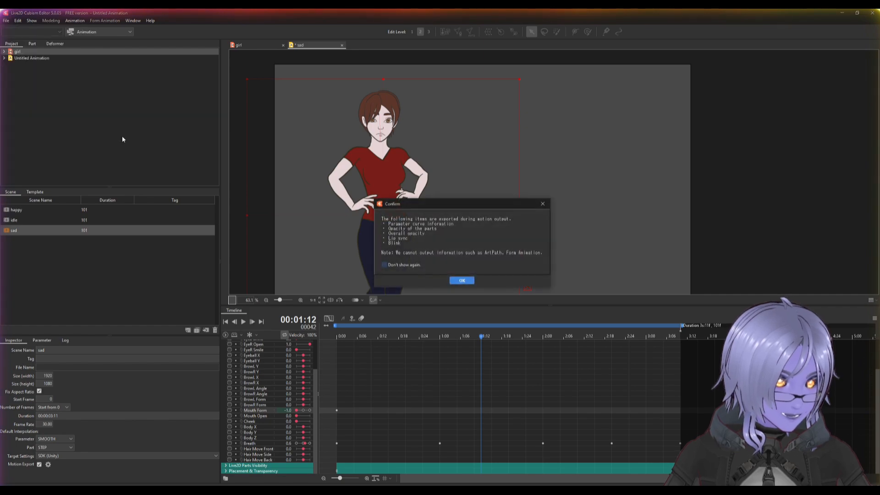
click(461, 281)
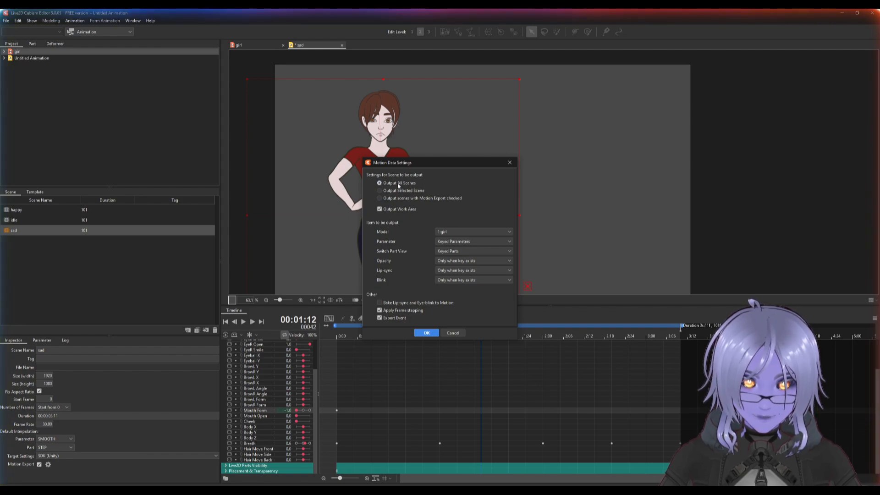
click(426, 333)
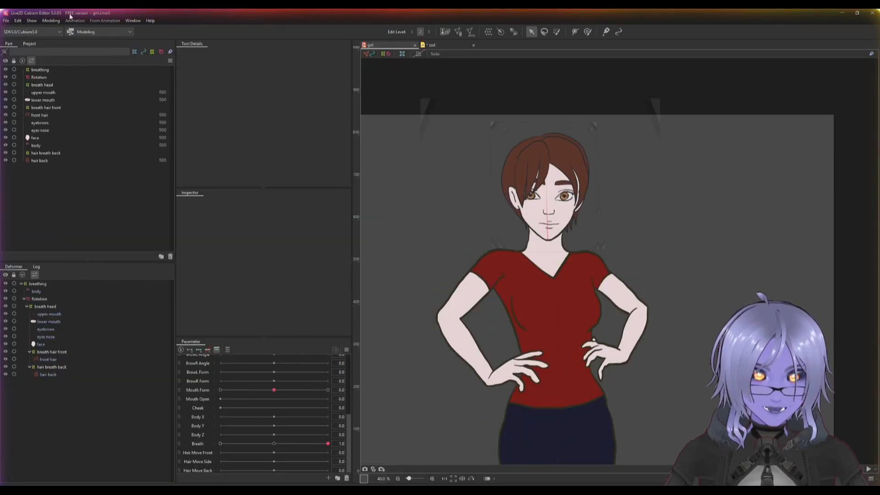
Step: Export the girl model for runtime as a moc3 file with the 1/1 (2048 px) export target
click(7, 20)
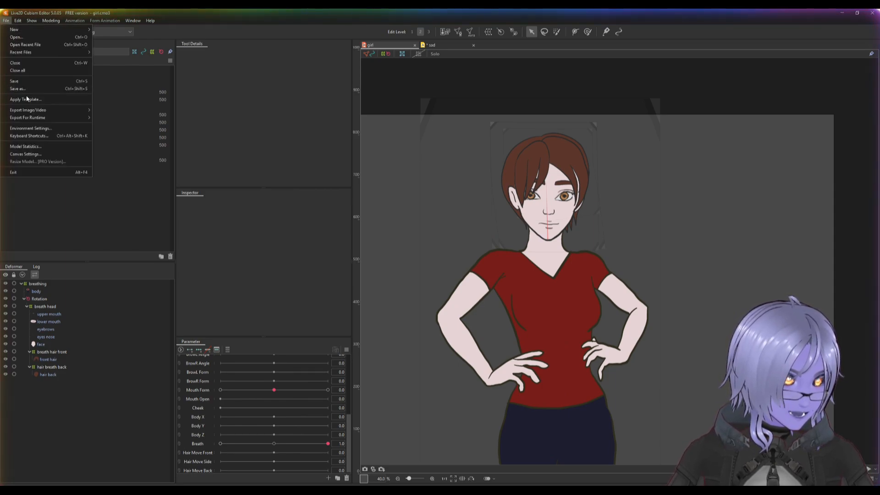
mouse_move(38, 121)
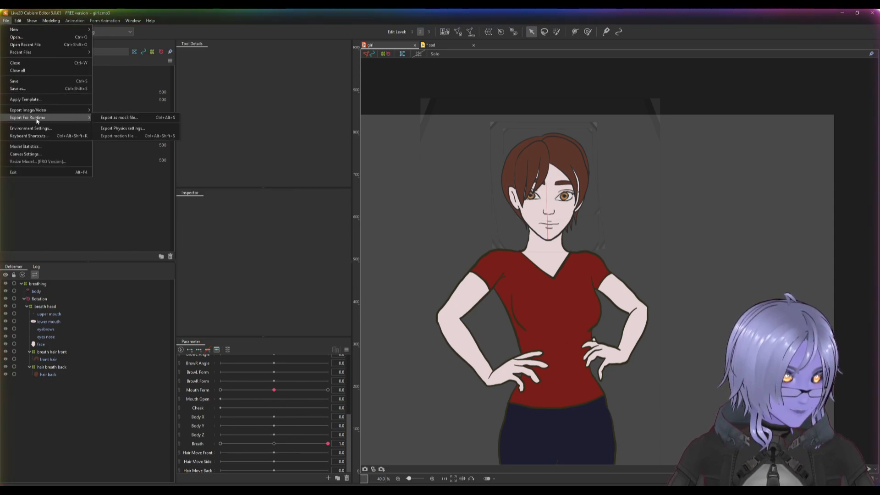
click(120, 117)
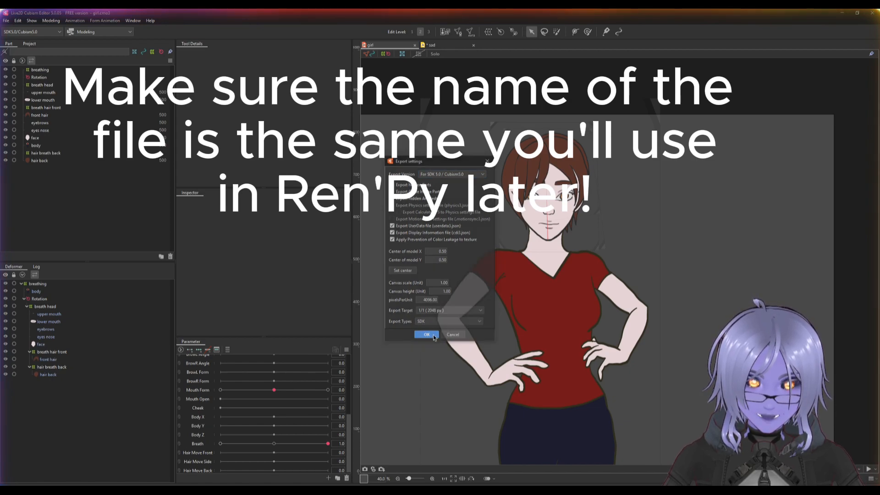
click(433, 334)
click(510, 324)
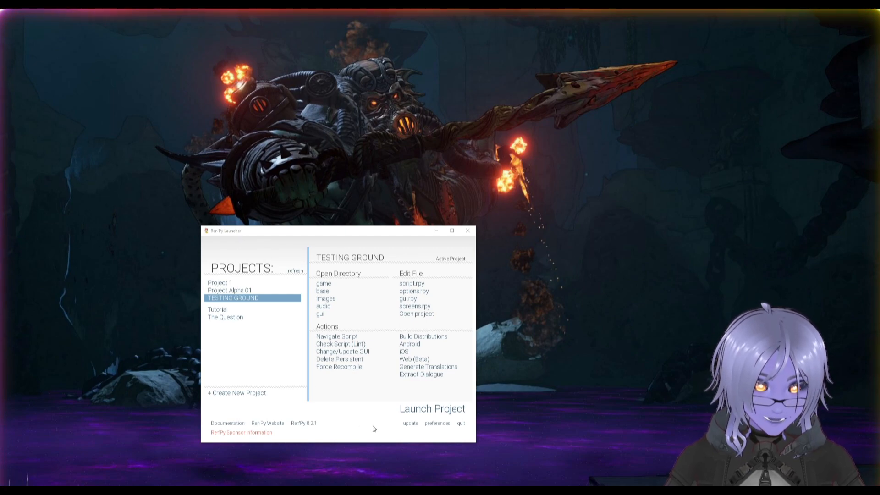
Step: In the Ren'Py Launcher, install the Live2D Cubism SDK for Native library and return to the project list
click(432, 423)
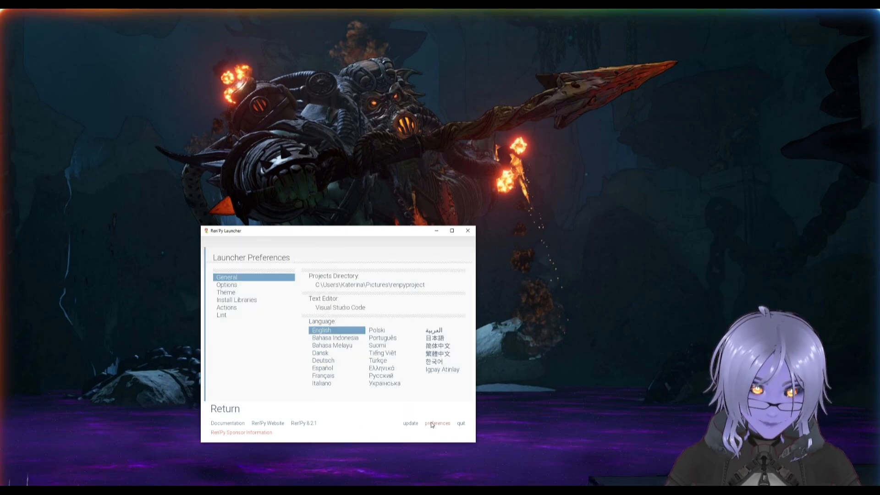
click(244, 300)
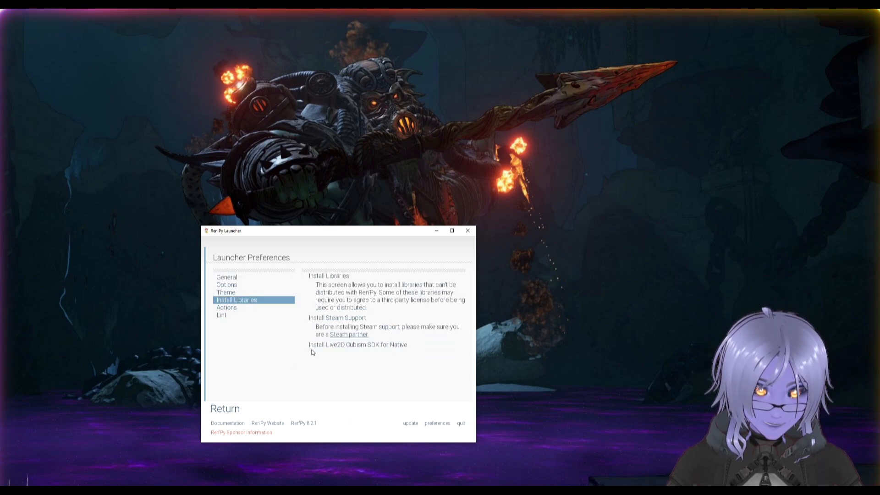
click(392, 349)
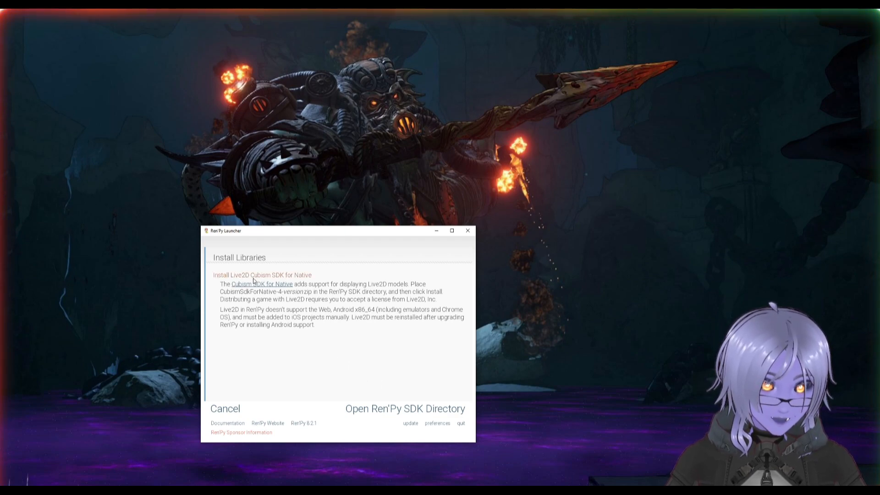
click(298, 277)
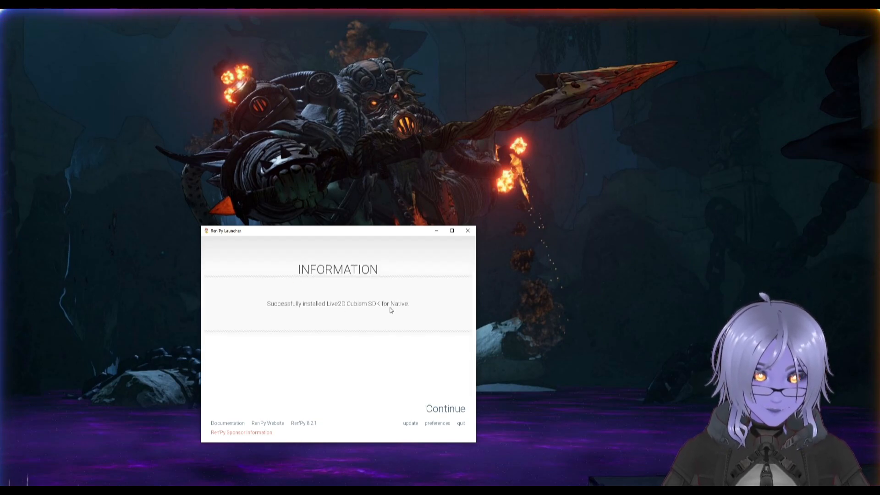
click(438, 409)
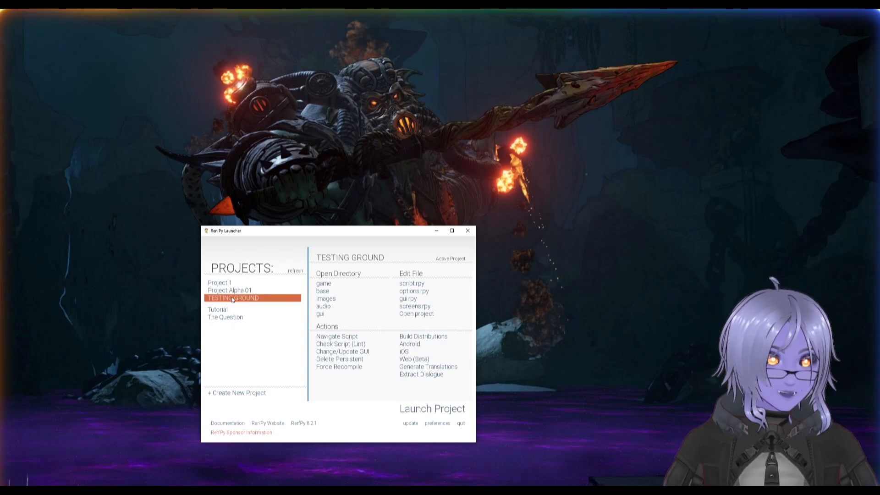
Step: Examine the exported model files and the girl.2048 texture folder inside the TESTING GROUND project's images/girl directory, and close the folder window
click(328, 300)
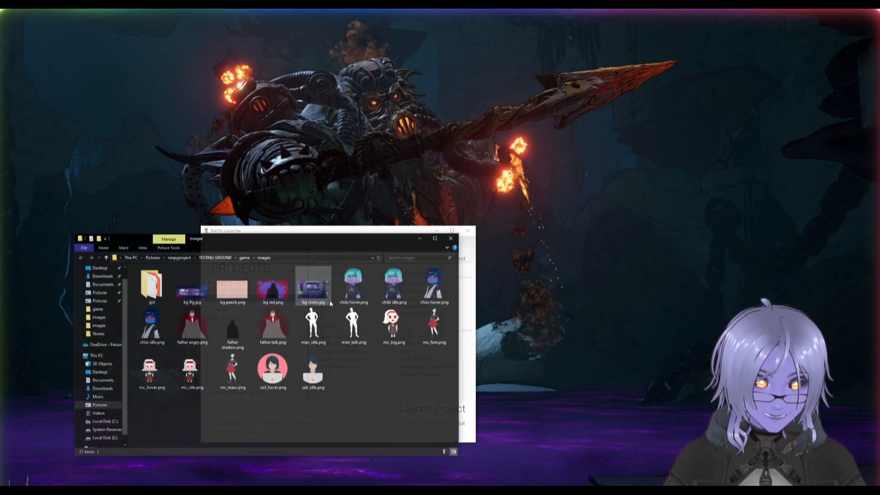
click(154, 288)
double_click(153, 288)
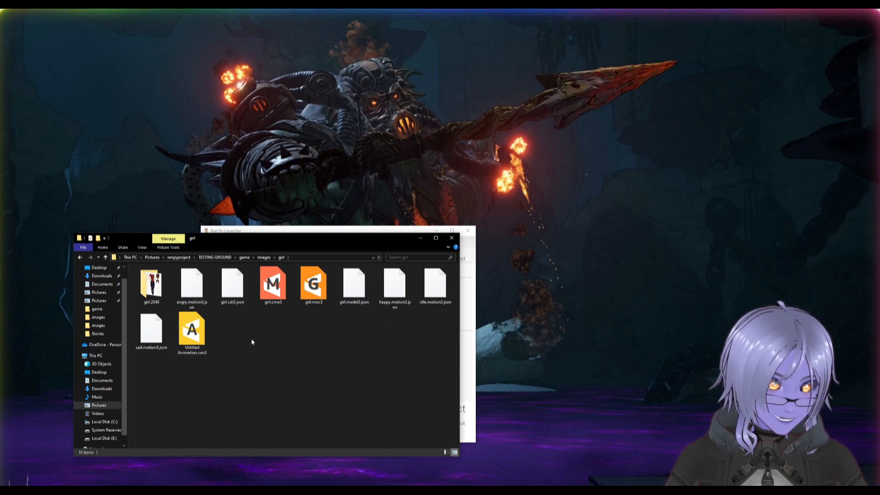
double_click(151, 284)
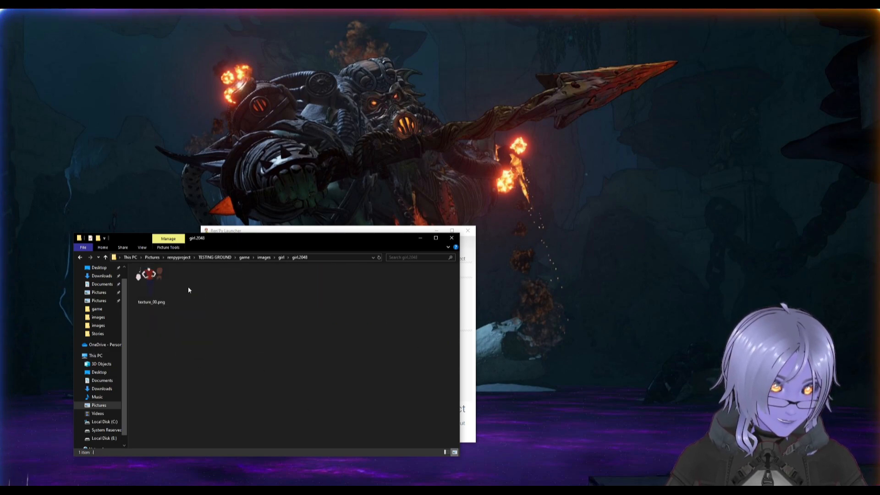
click(81, 257)
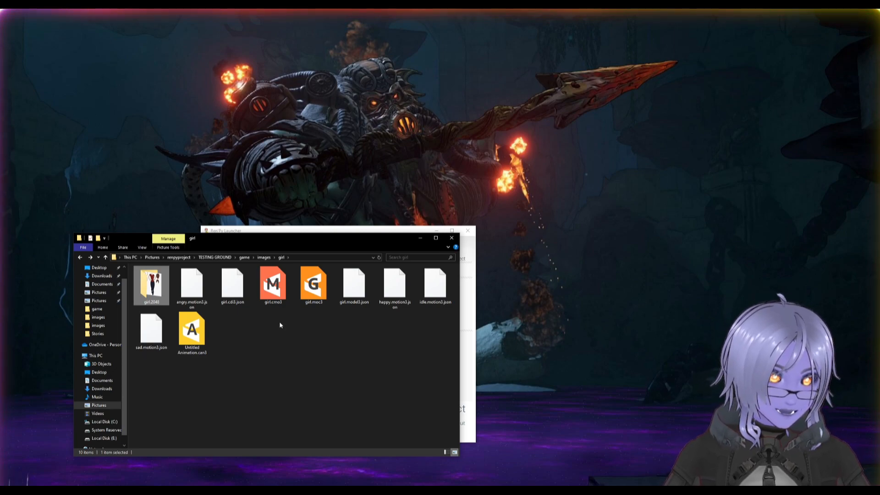
click(452, 239)
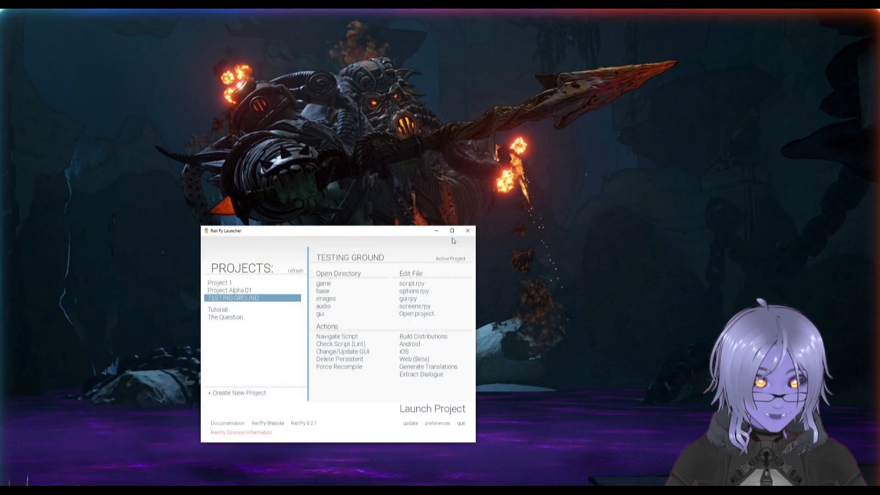
Step: Open the project's script.rpy and examine the Live2D image definition on line 9, including its image name girl
click(411, 284)
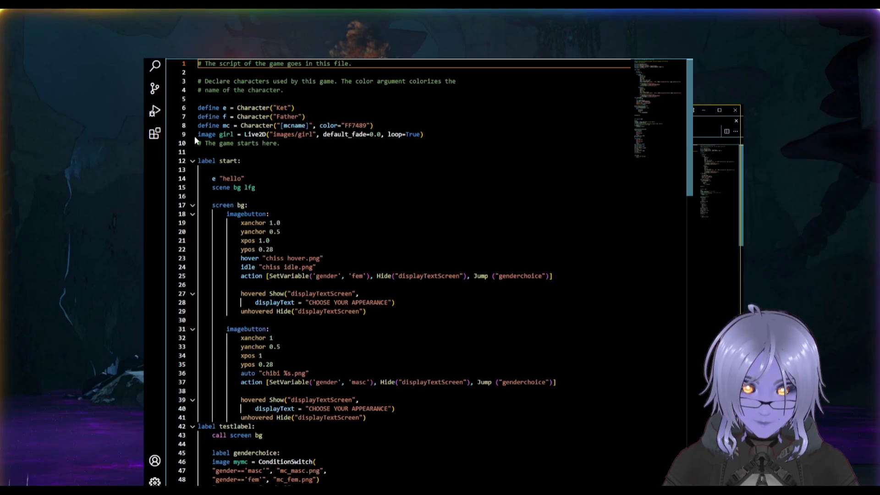
drag(199, 134, 428, 132)
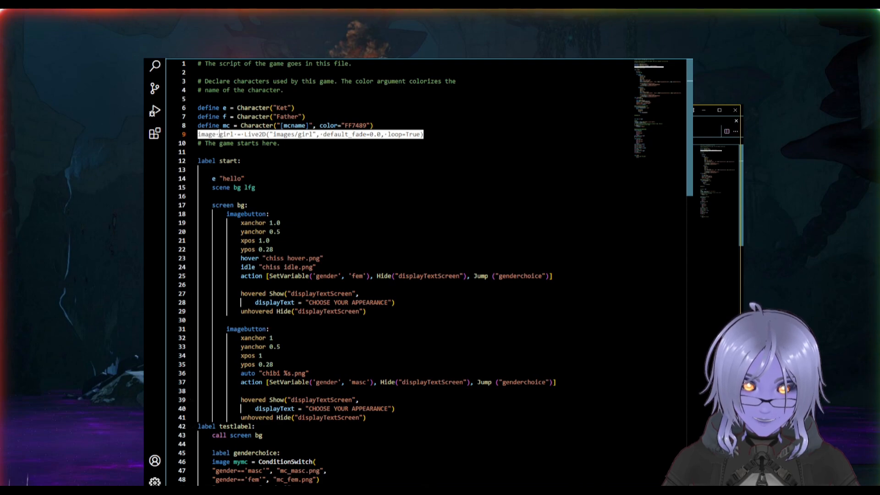
click(221, 133)
double_click(226, 134)
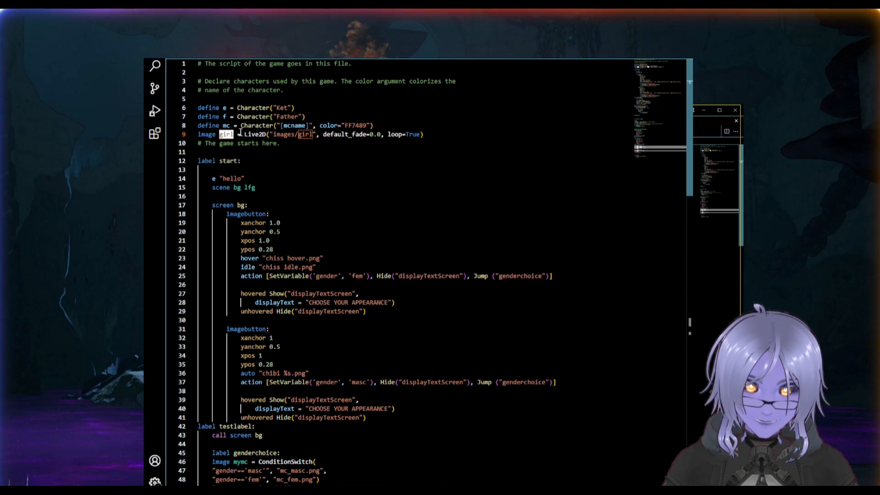
Step: Examine the Live2D definition of girl on line 9, including the images/girl folder path and the default_fade and loop parameters
click(199, 134)
drag(199, 134, 424, 132)
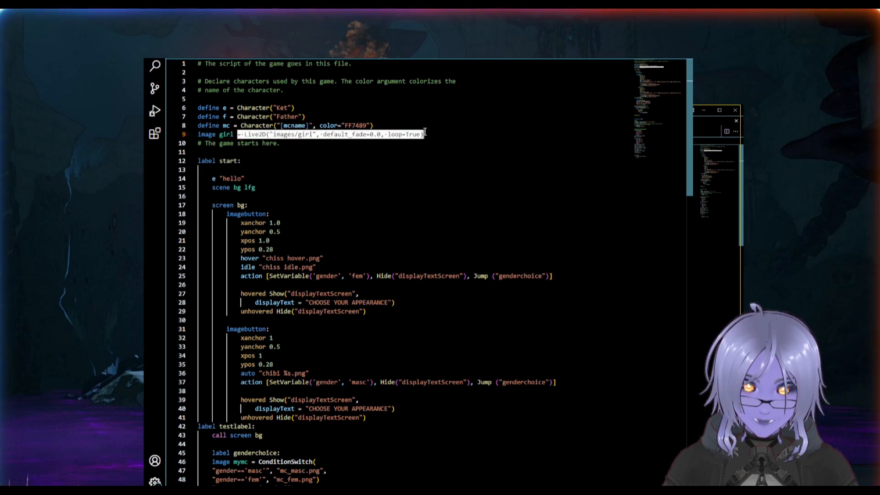
click(274, 134)
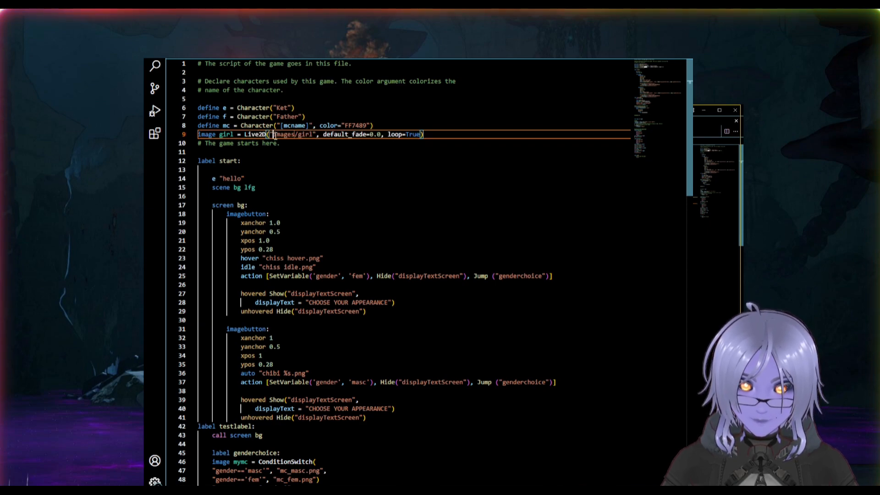
drag(274, 134, 317, 133)
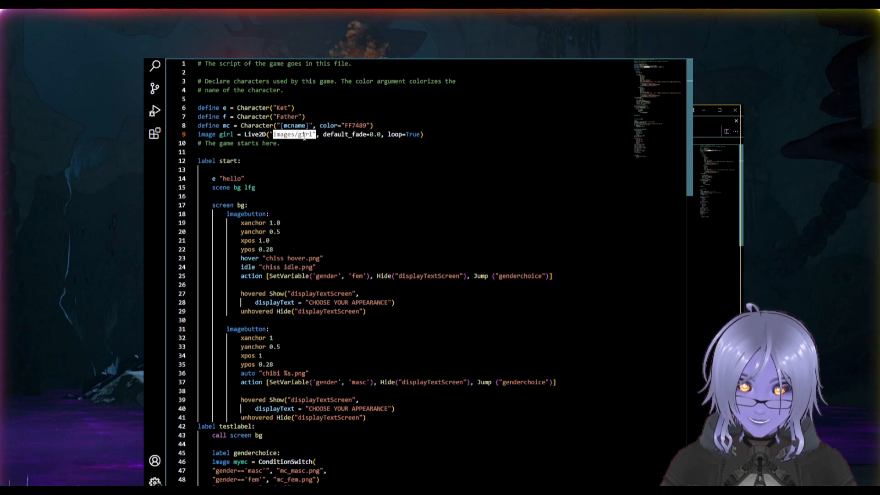
click(288, 135)
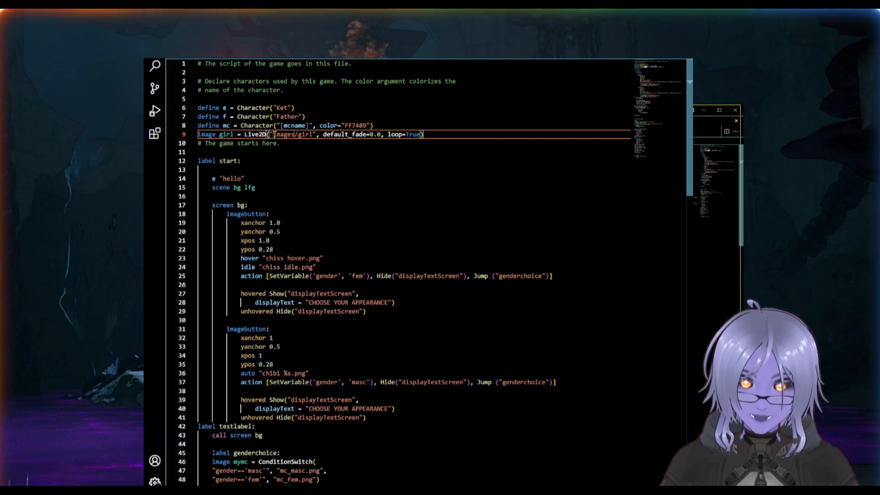
drag(270, 134, 315, 136)
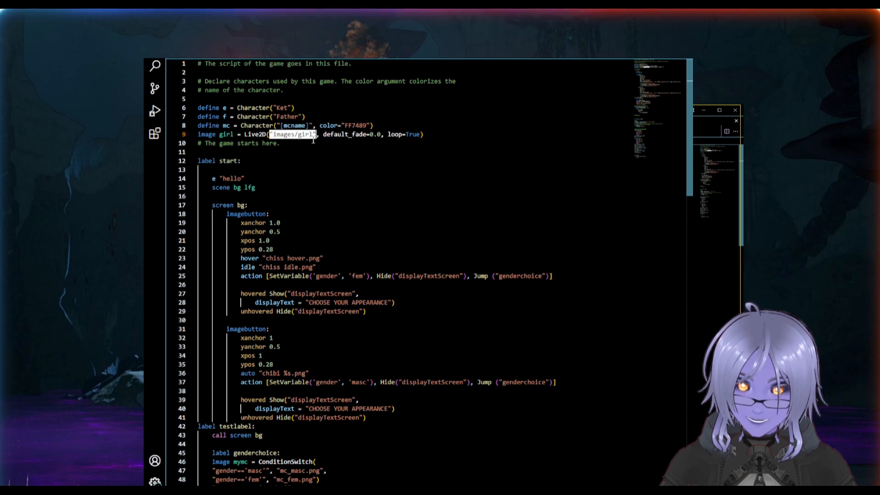
click(299, 135)
drag(274, 134, 419, 134)
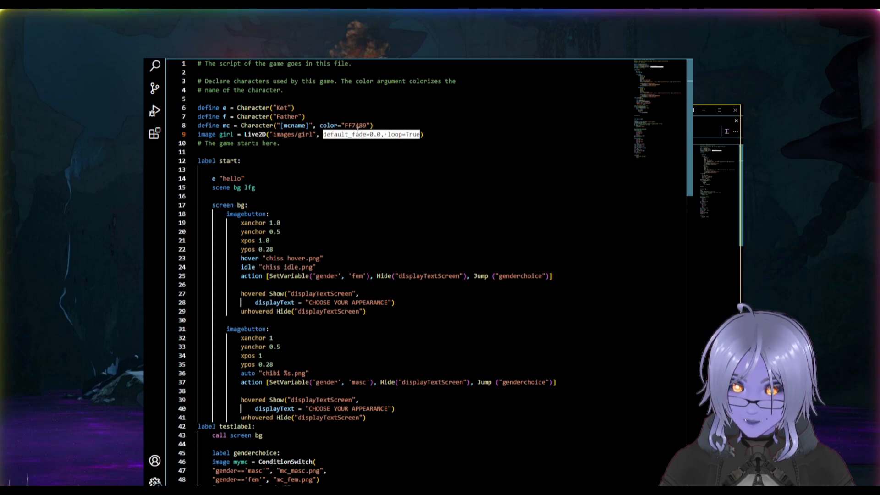
click(272, 134)
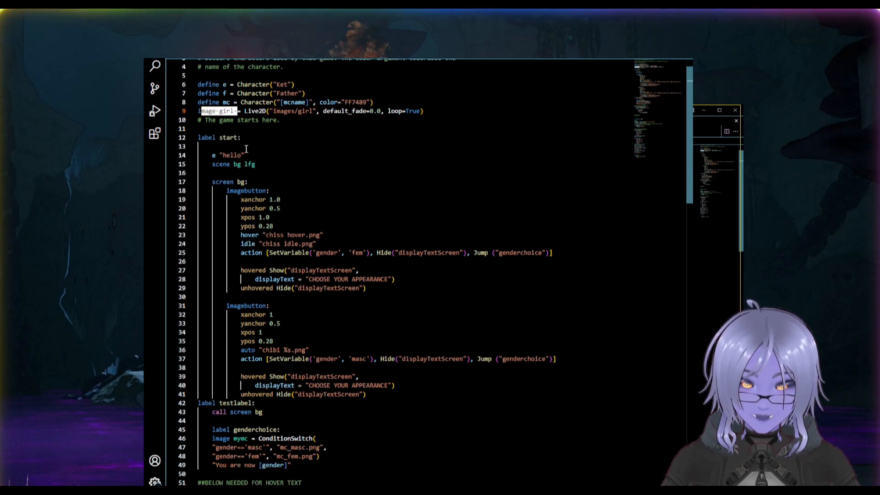
Step: Examine the girl idle show statement on line 94, its image name, motion and position, and the dialogue line beneath it
scroll(291, 225, down, 10)
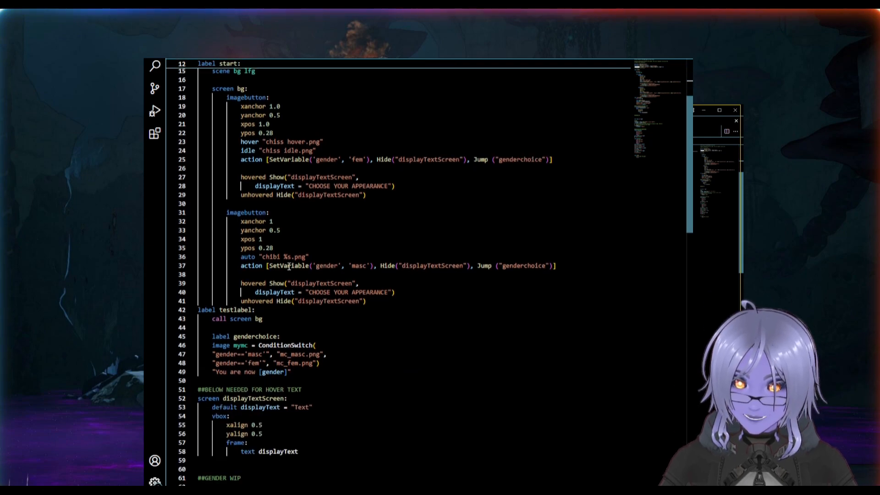
scroll(289, 266, down, 9)
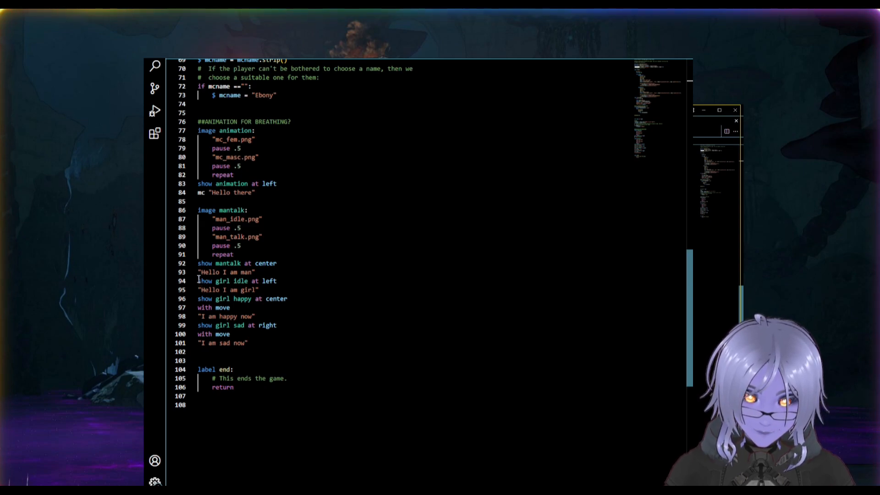
drag(198, 278, 272, 342)
click(234, 288)
double_click(217, 281)
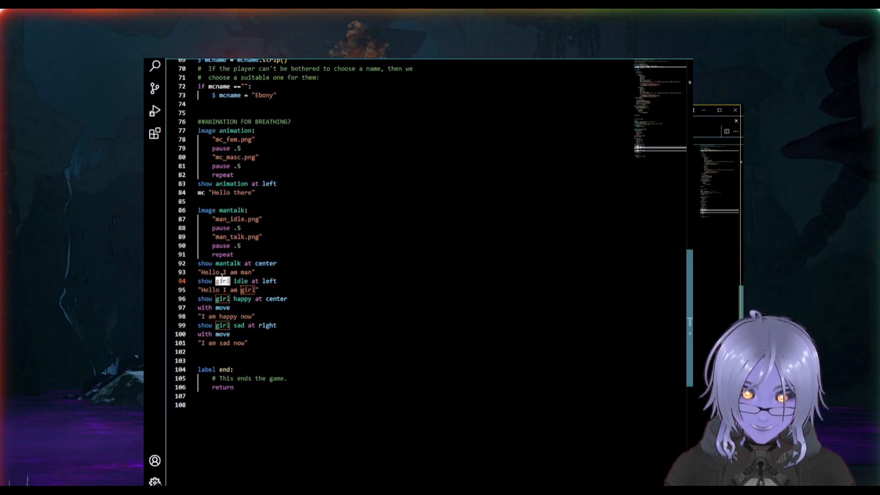
click(240, 280)
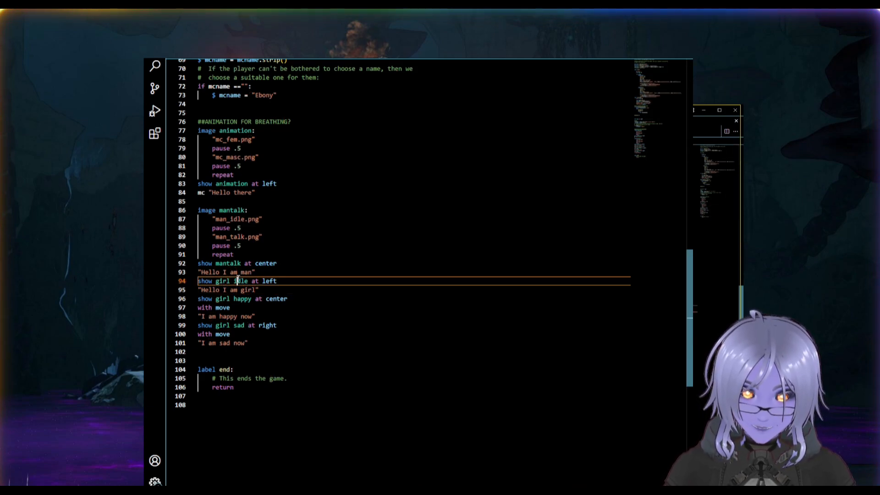
double_click(242, 281)
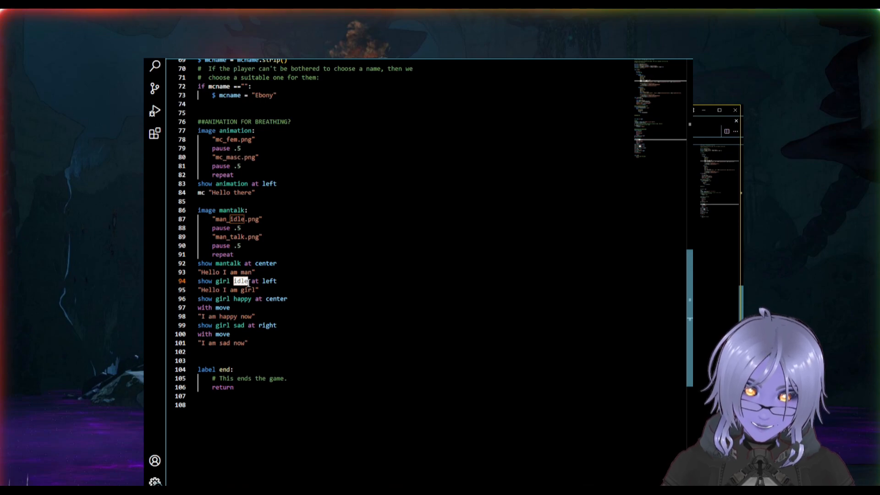
drag(252, 281, 278, 281)
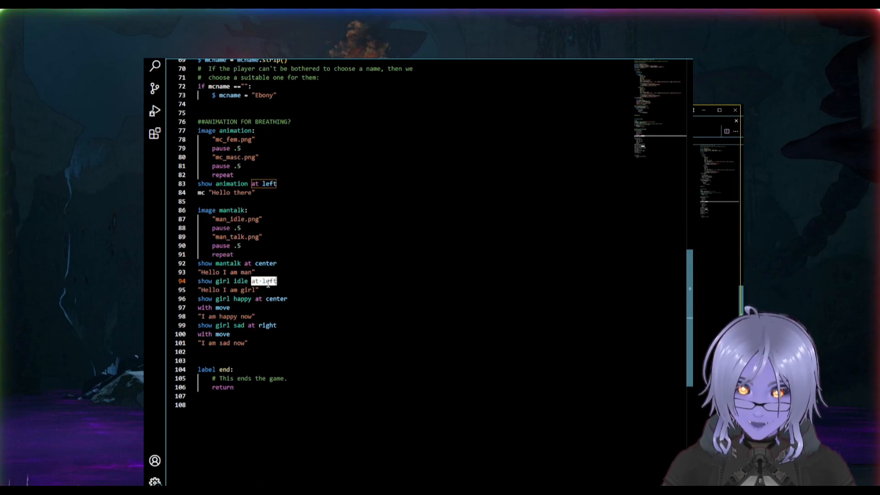
click(224, 290)
drag(199, 289, 252, 290)
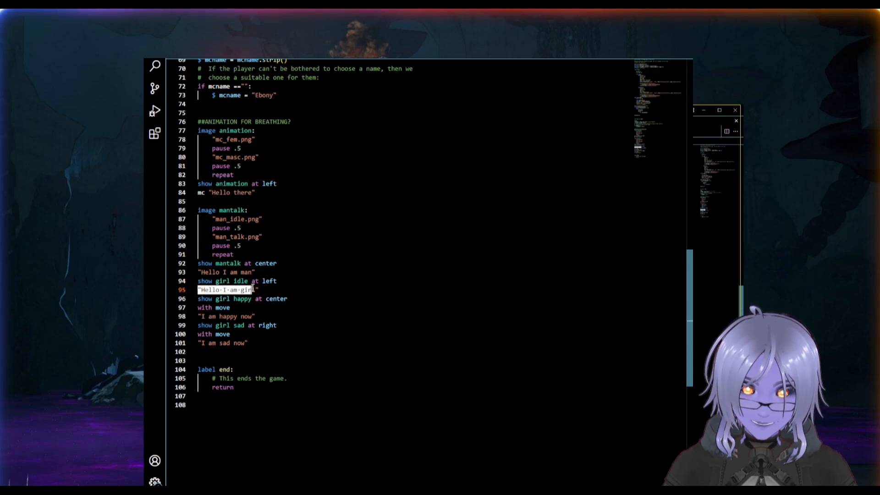
Step: Examine the girl happy and girl sad show statements on lines 96 to 101, including their positions, move transitions and dialogue
click(219, 302)
drag(197, 298, 250, 299)
click(240, 307)
click(209, 300)
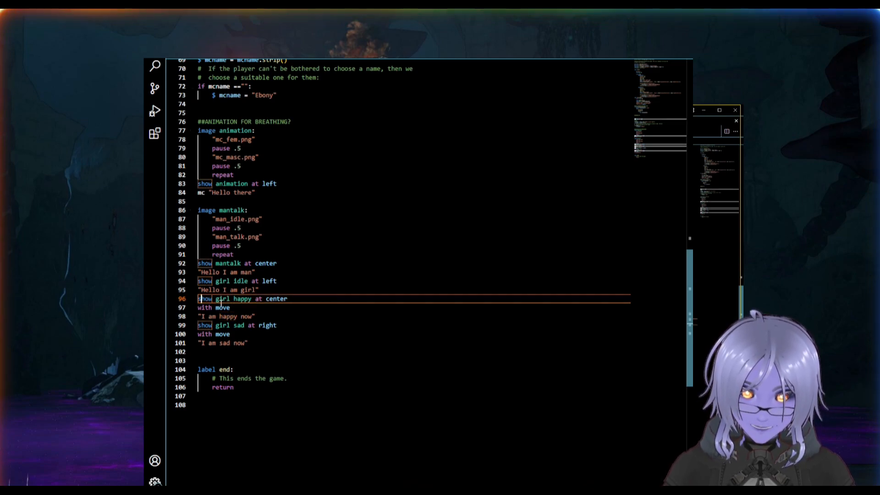
double_click(236, 299)
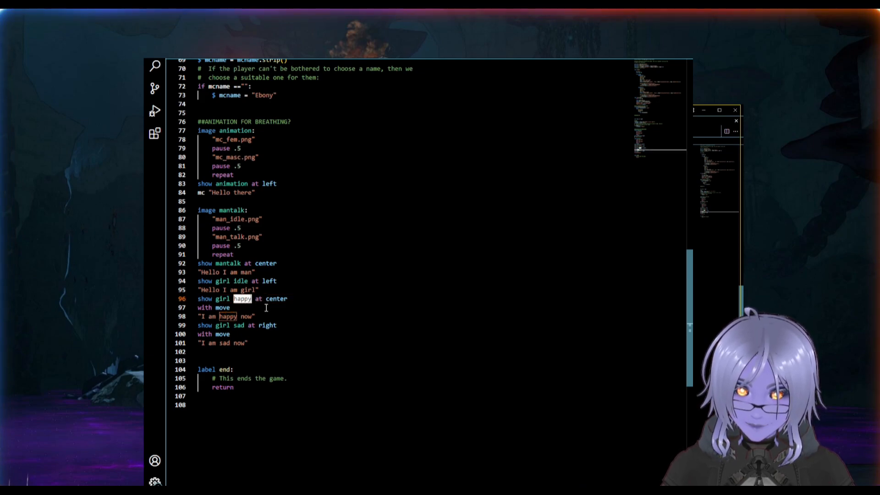
click(201, 307)
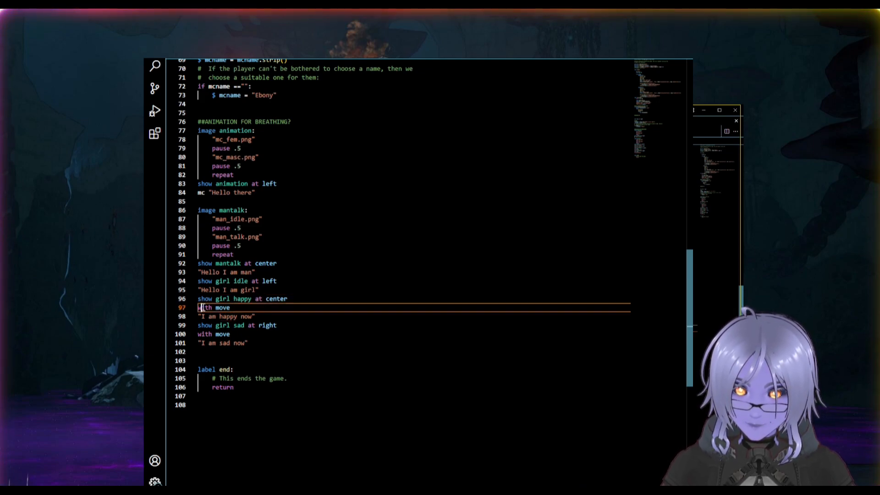
drag(198, 308, 231, 308)
click(226, 316)
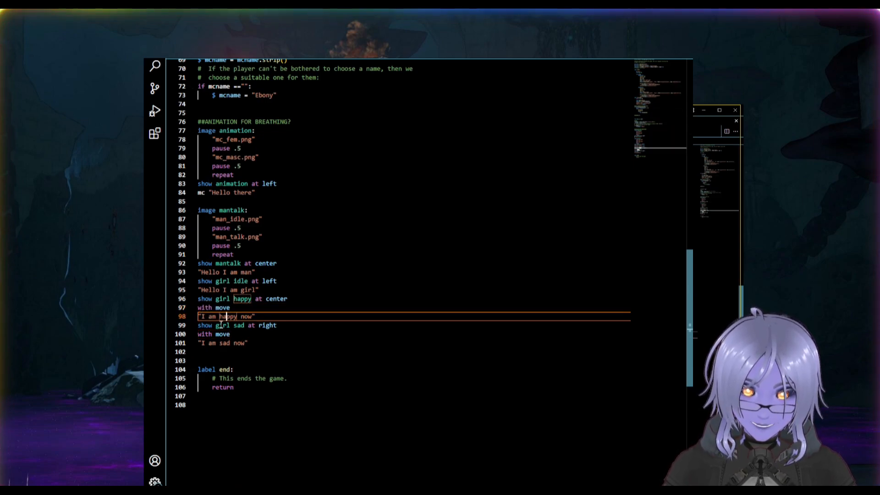
drag(198, 326, 275, 329)
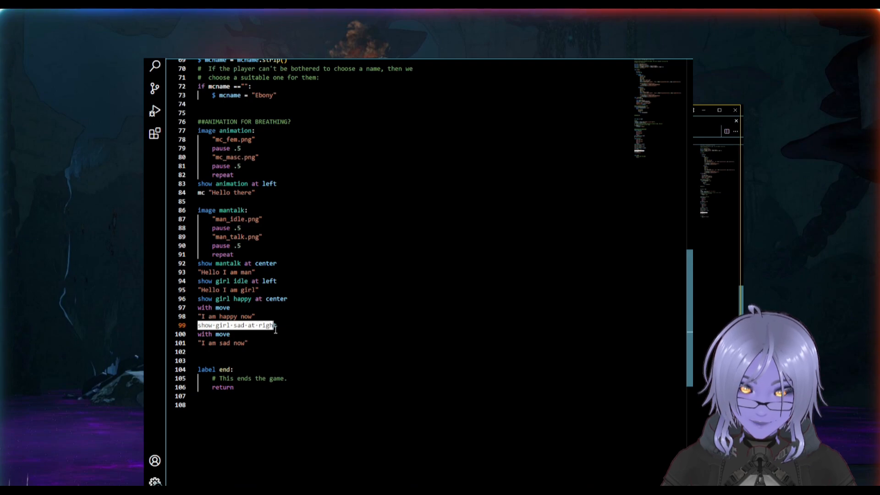
click(227, 326)
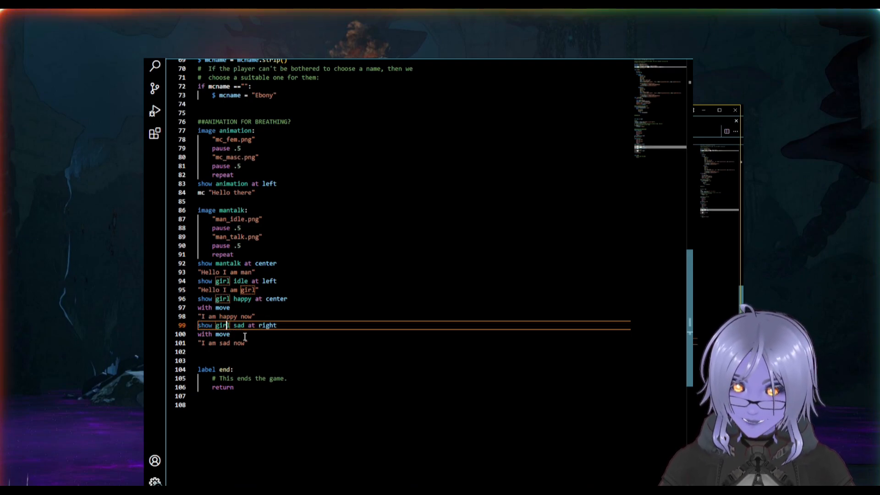
key(Down)
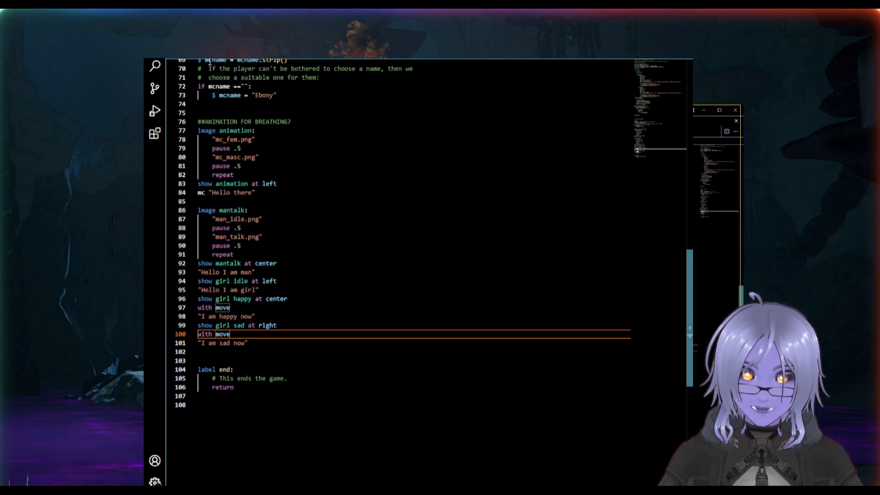
Step: Save the script, switch to the running Ren'Py game and play past the name prompt through the girl's idle, happy and sad lines
key(alt+f)
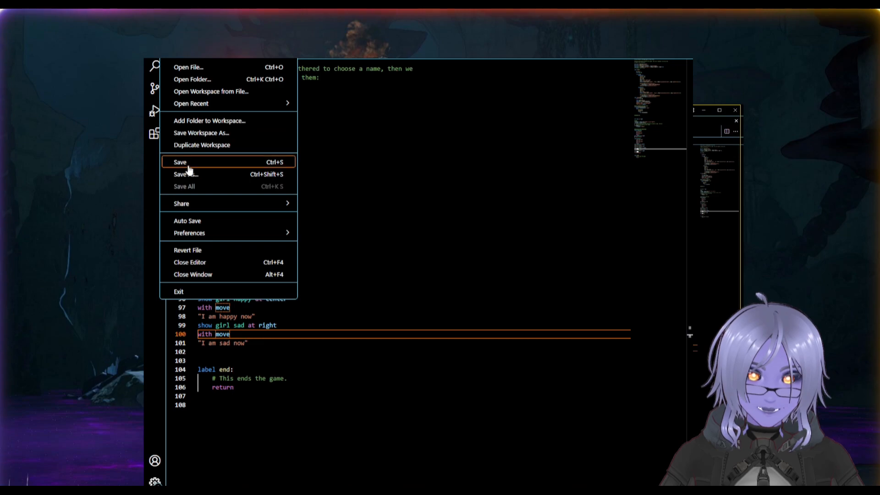
key(Escape)
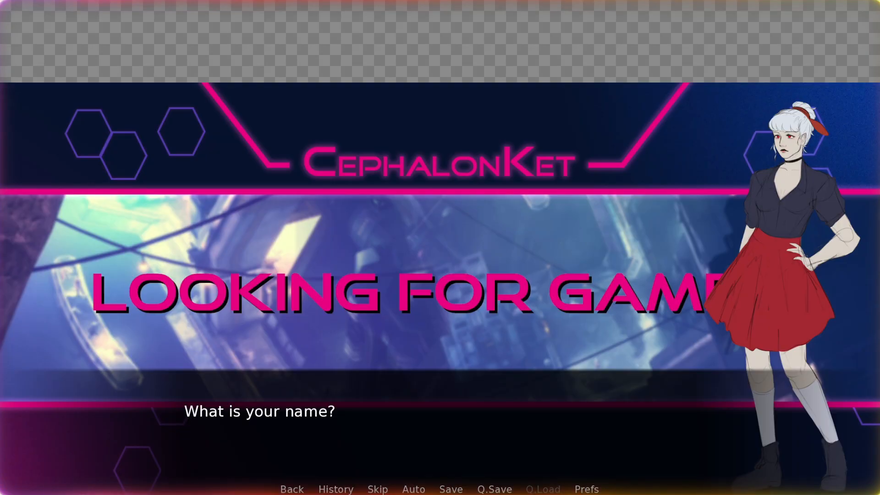
key(Return)
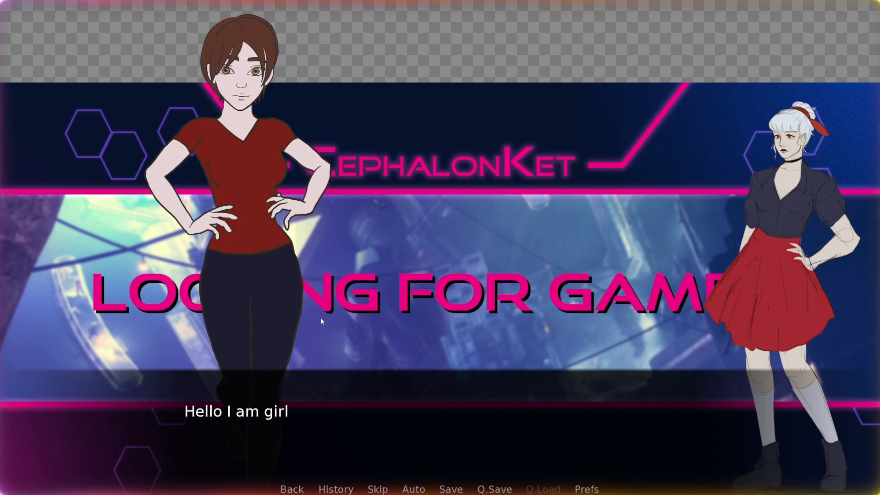
click(275, 331)
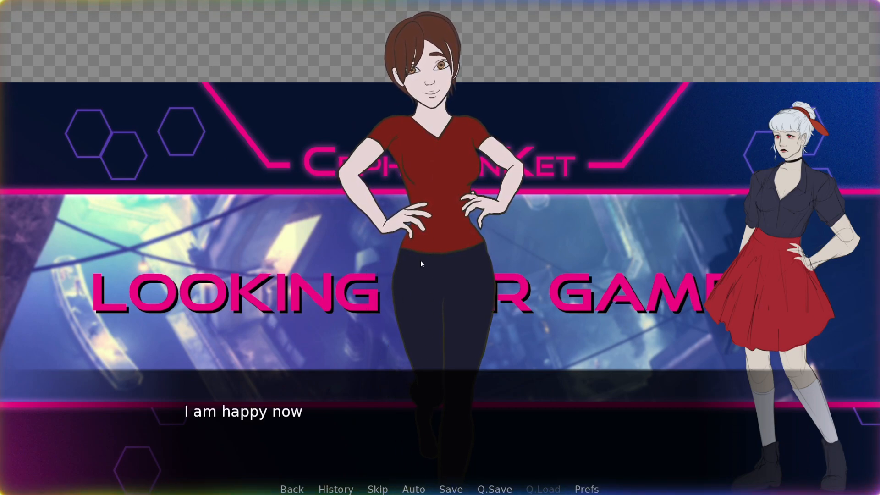
click(433, 290)
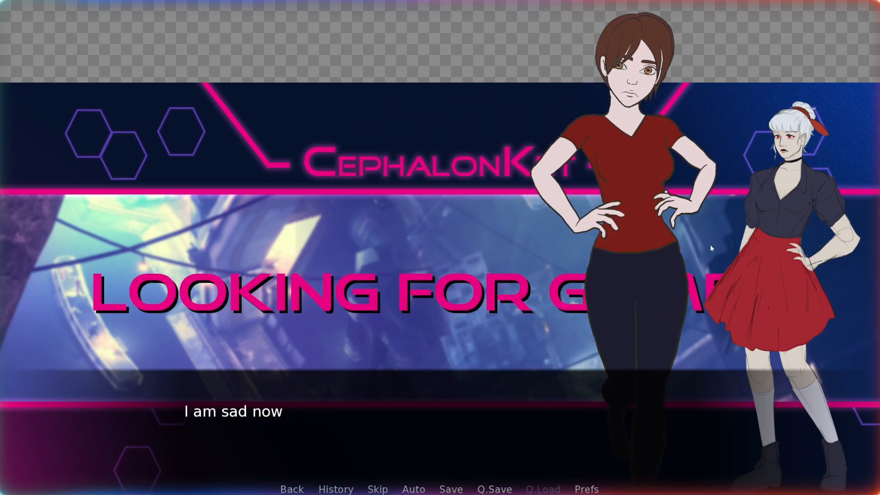